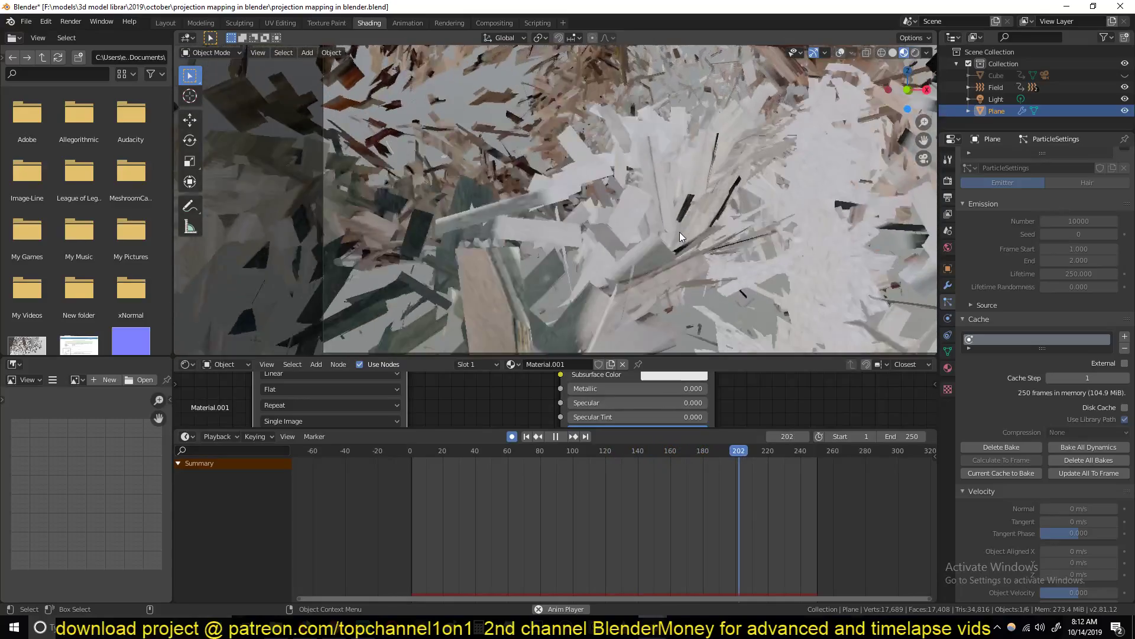
# Step: Stop the shattering street animation playback at frame 209
pyautogui.press('space')
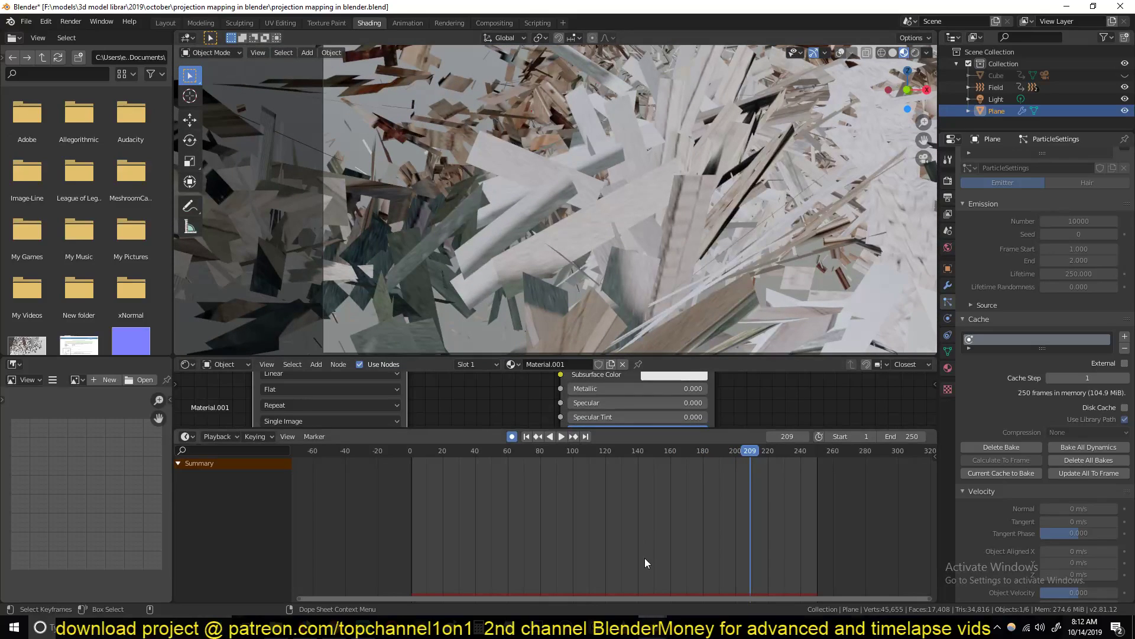
# Step: Bring the other Blender window forward and switch to the front orthographic view
pyautogui.moveTo(657, 626)
pyautogui.click(683, 582)
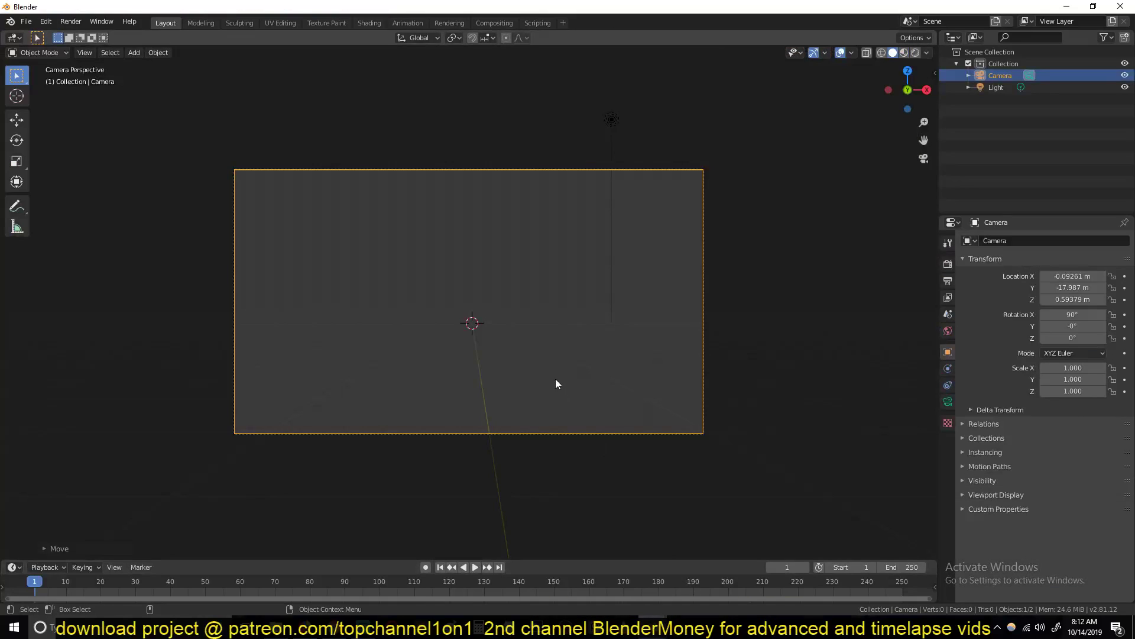
pyautogui.moveTo(555, 378); pyautogui.dragTo(564, 384, button='middle')
pyautogui.scroll(-5, 562, 382)
pyautogui.press('KP_1')
# Step: Look through the camera and drop the street photo onto it as the background image
pyautogui.scroll(12, 541, 372)
pyautogui.scroll(-14, 535, 371)
pyautogui.scroll(4, 520, 372)
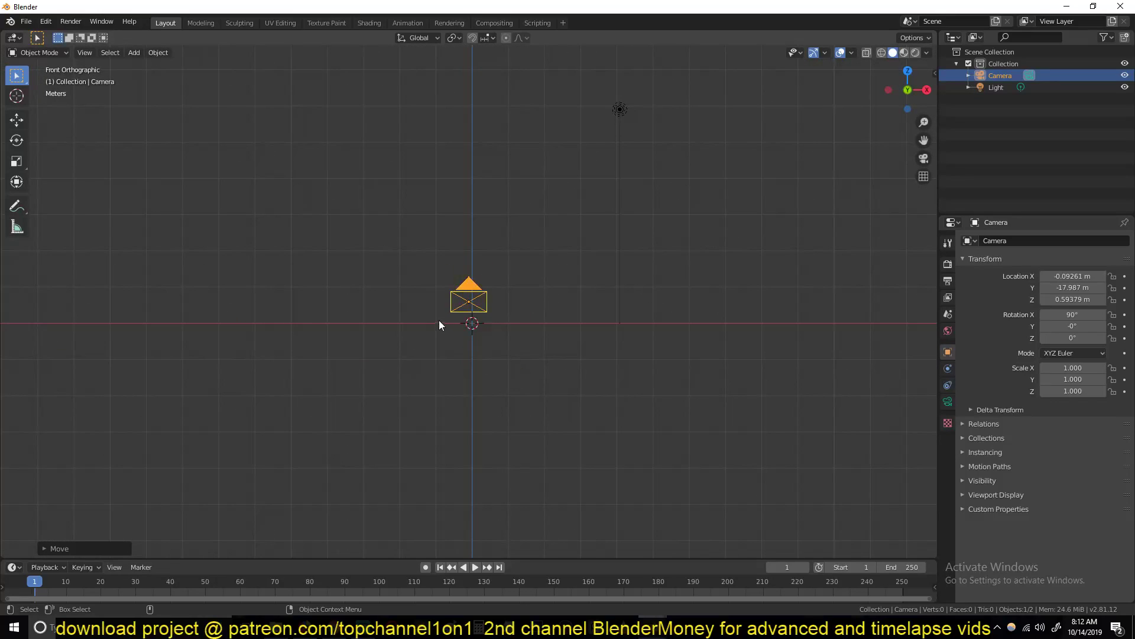
pyautogui.press('KP_0')
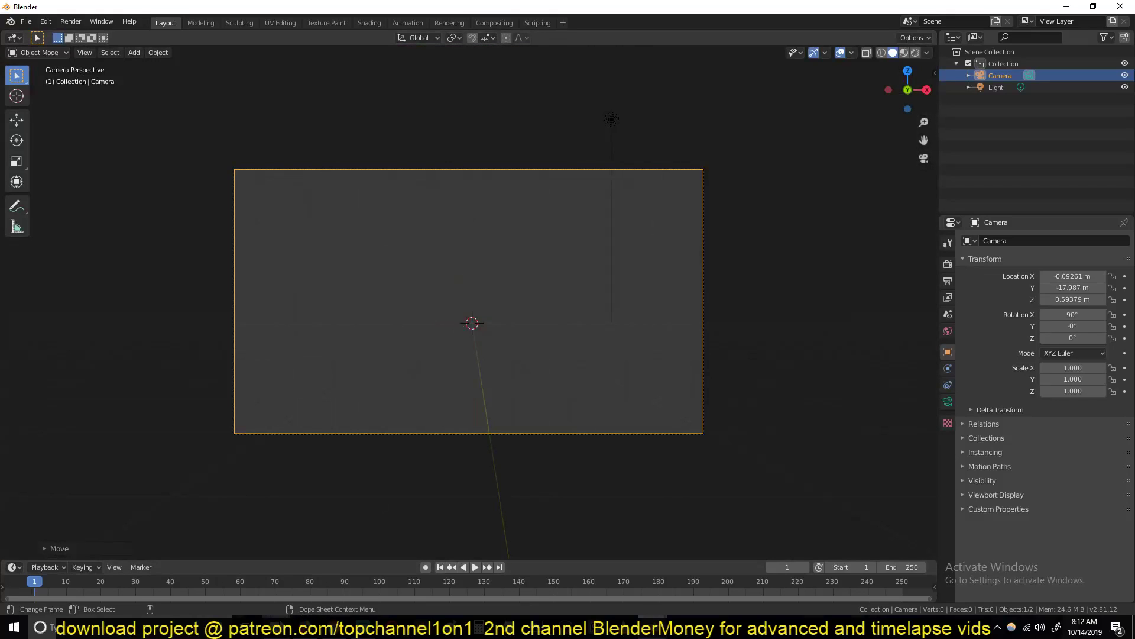
pyautogui.moveTo(273, 627)
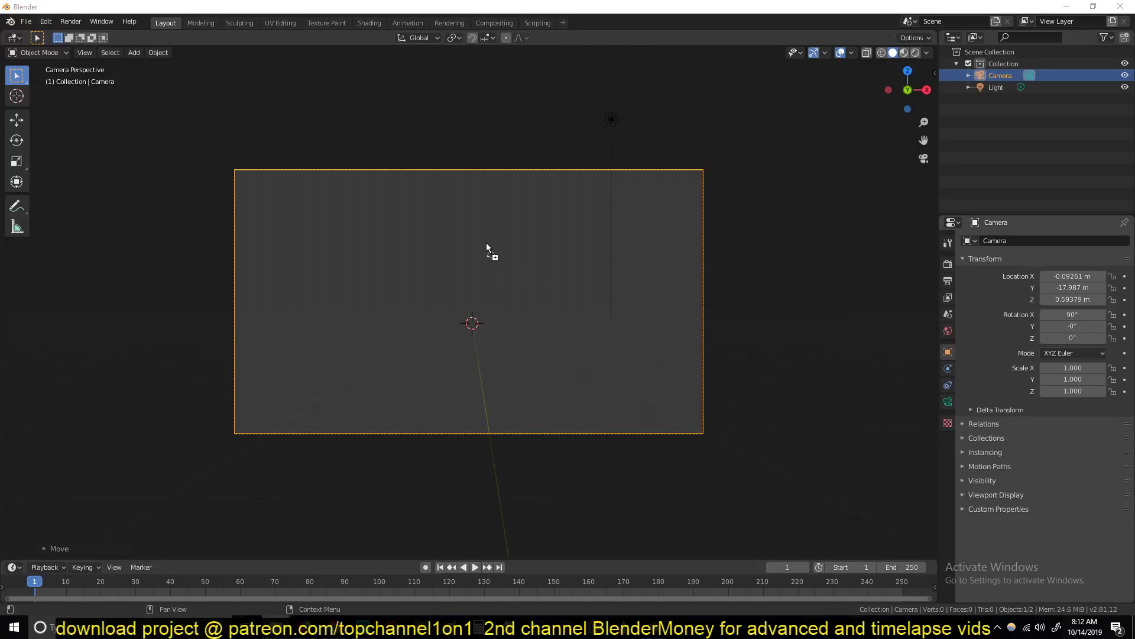
pyautogui.moveTo(486, 244); pyautogui.dragTo(486, 245)
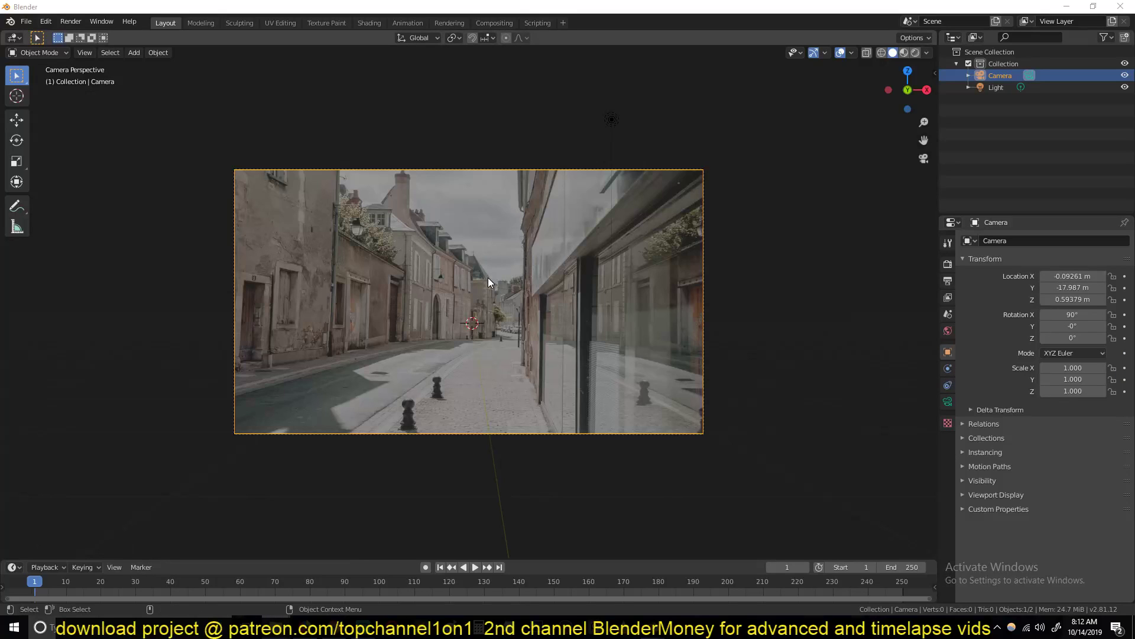
# Step: Show the camera's Background Images settings and return to the camera view
pyautogui.click(947, 403)
pyautogui.click(1004, 433)
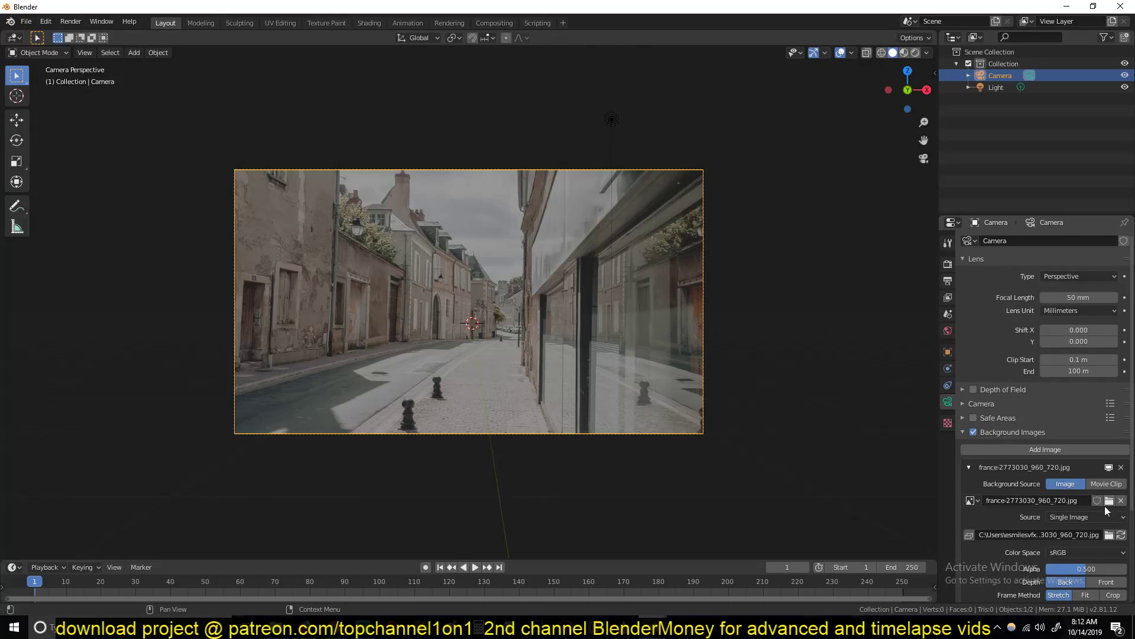
pyautogui.moveTo(490, 276); pyautogui.dragTo(418, 317, button='middle')
pyautogui.press('KP_0')
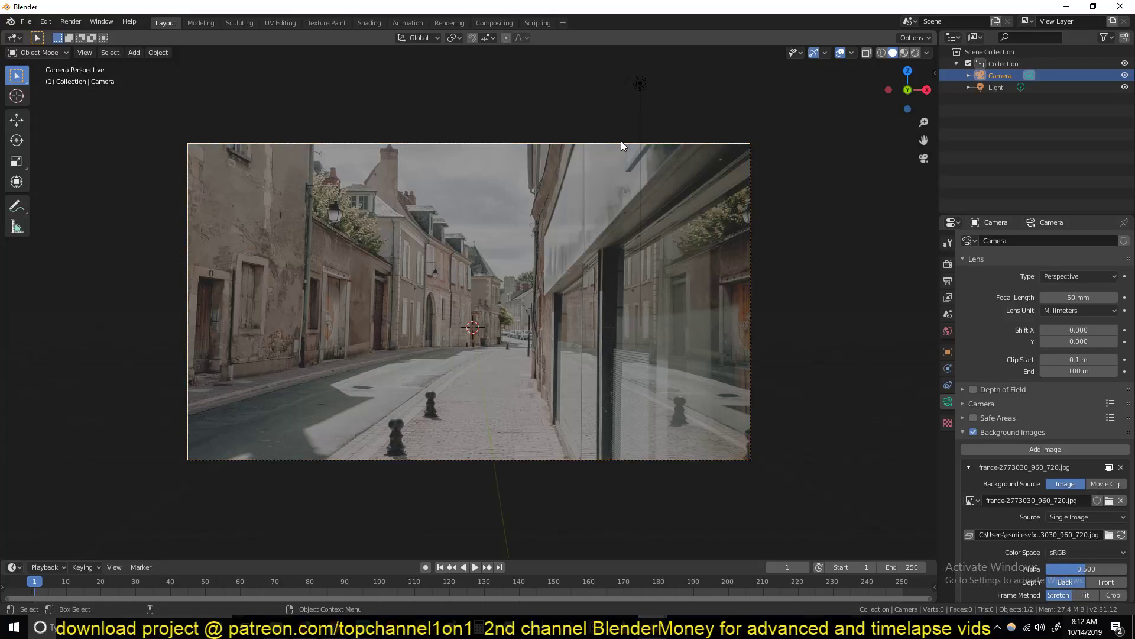
# Step: Nudge the camera slightly and lower the background photo's alpha from 0.500 to 0.270
pyautogui.press('g')
pyautogui.click(630, 191)
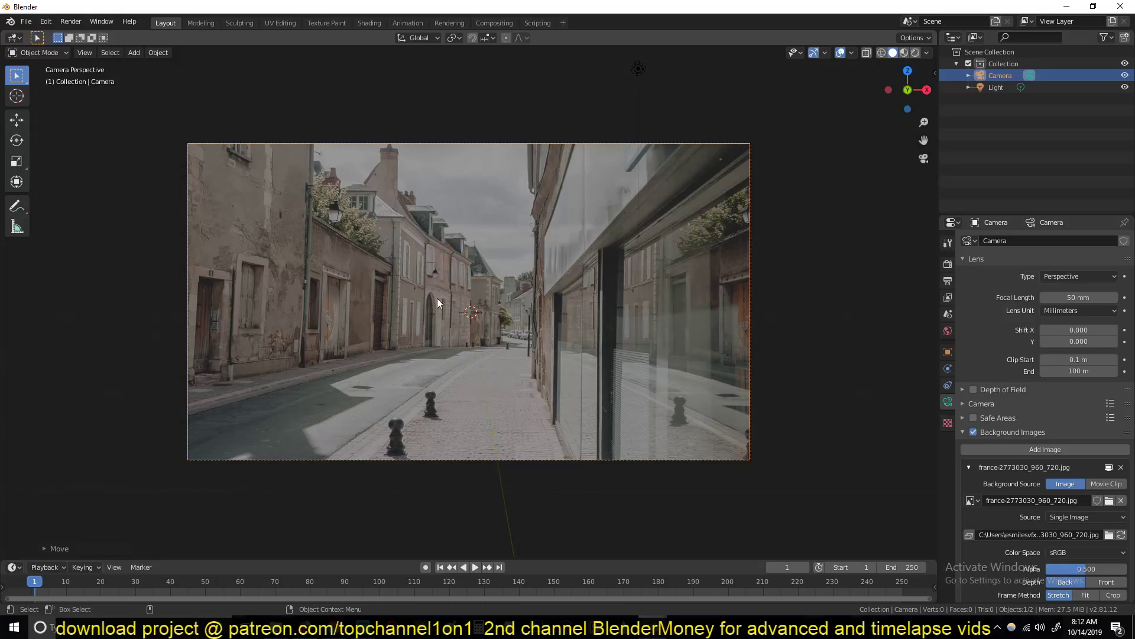
pyautogui.scroll(-4, 1005, 521)
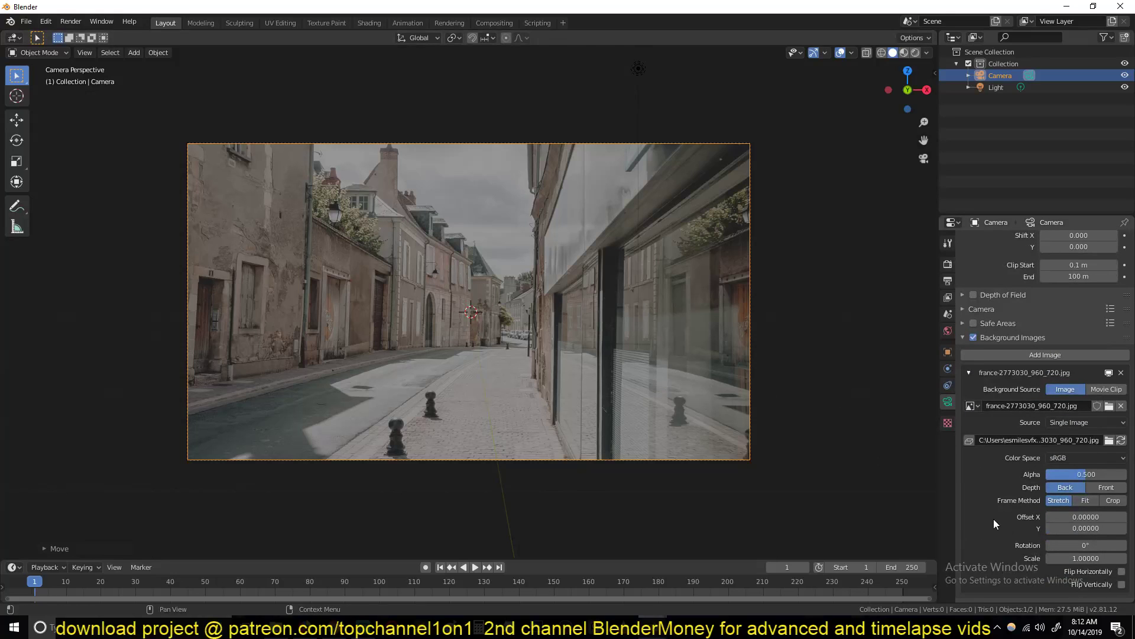
pyautogui.moveTo(1119, 474); pyautogui.dragTo(1065, 474)
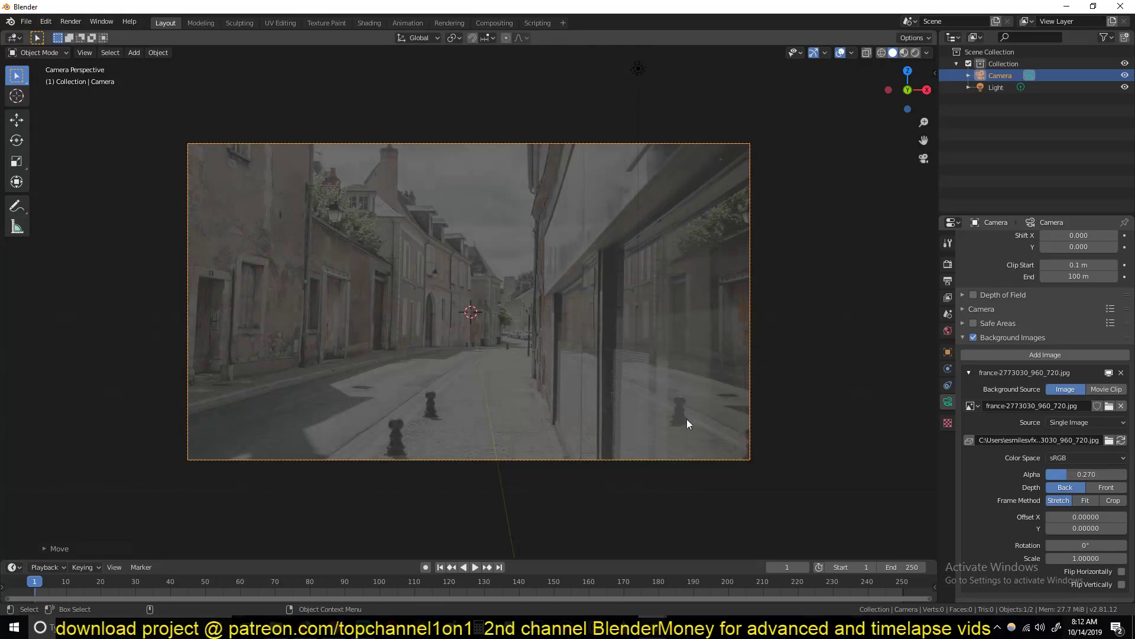
# Step: Add a plane and reset it to the world origin
pyautogui.hotkey('shift', 'a')
pyautogui.moveTo(460, 363)
pyautogui.click(495, 359)
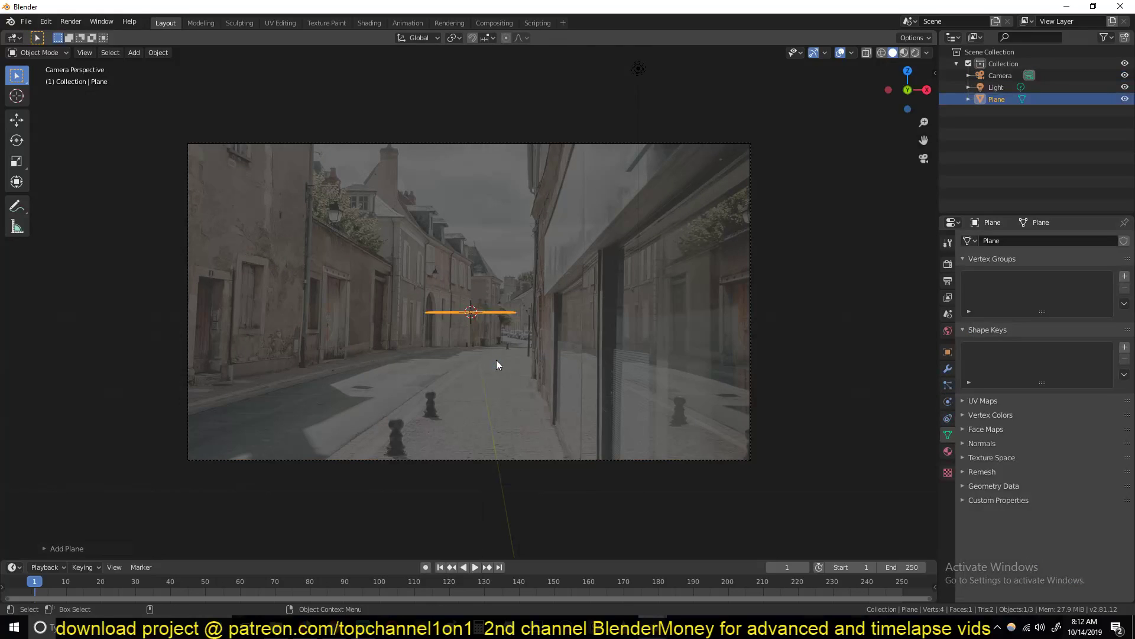
pyautogui.hotkey('alt', 'g')
# Step: Raise the camera straight up along Z, keeping solid shading
pyautogui.click(548, 456)
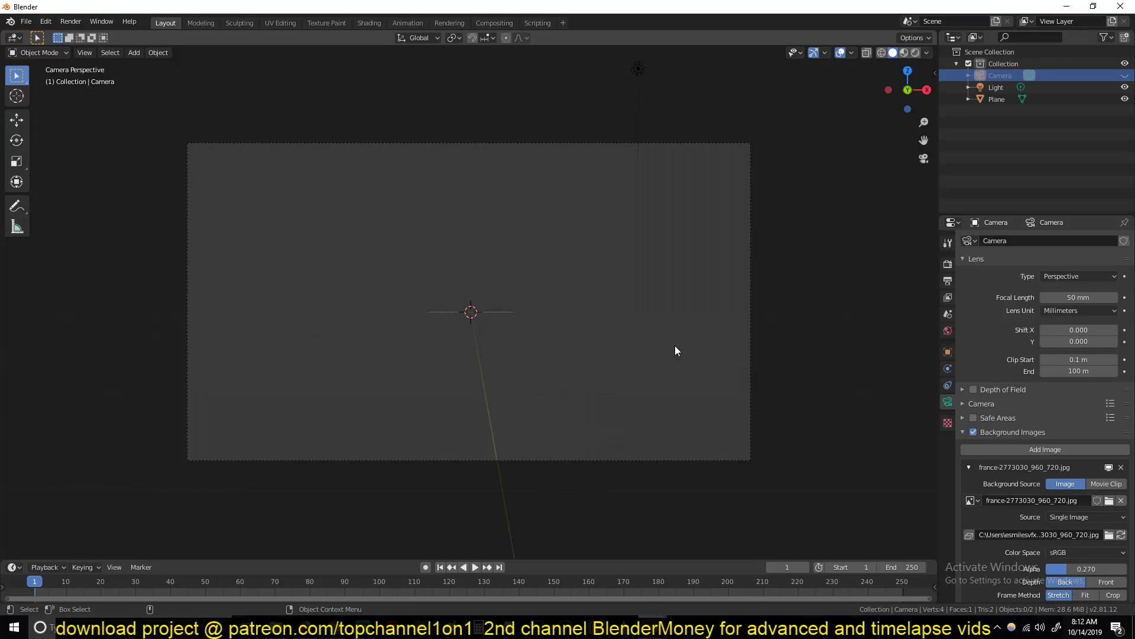
pyautogui.press('z')
pyautogui.press('z')
pyautogui.press('z')
pyautogui.click(696, 343)
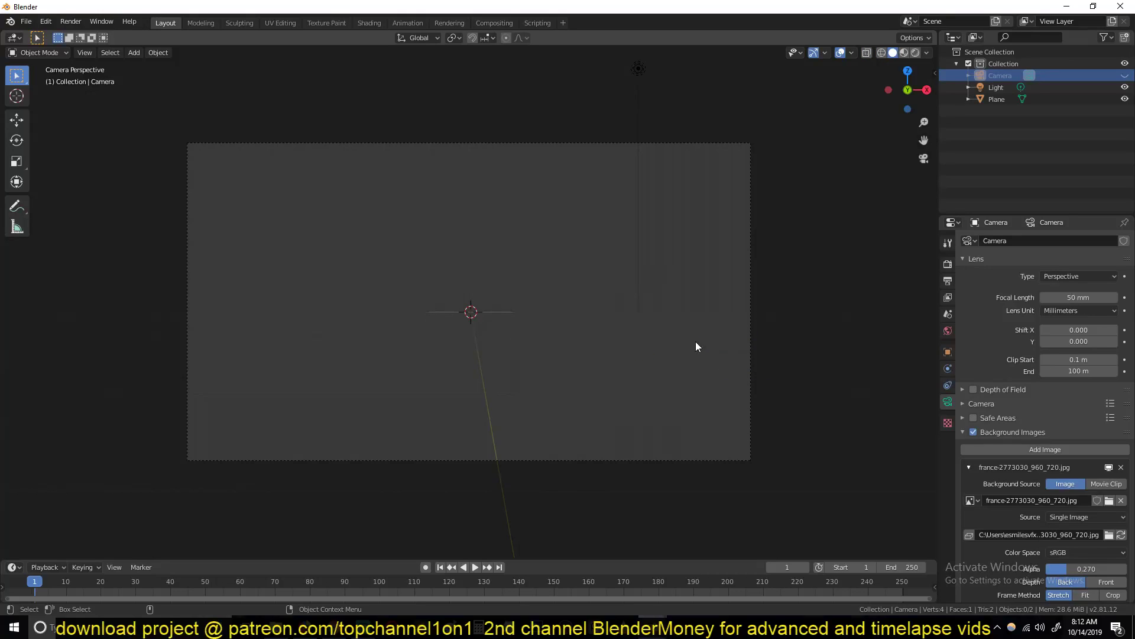
pyautogui.click(621, 341)
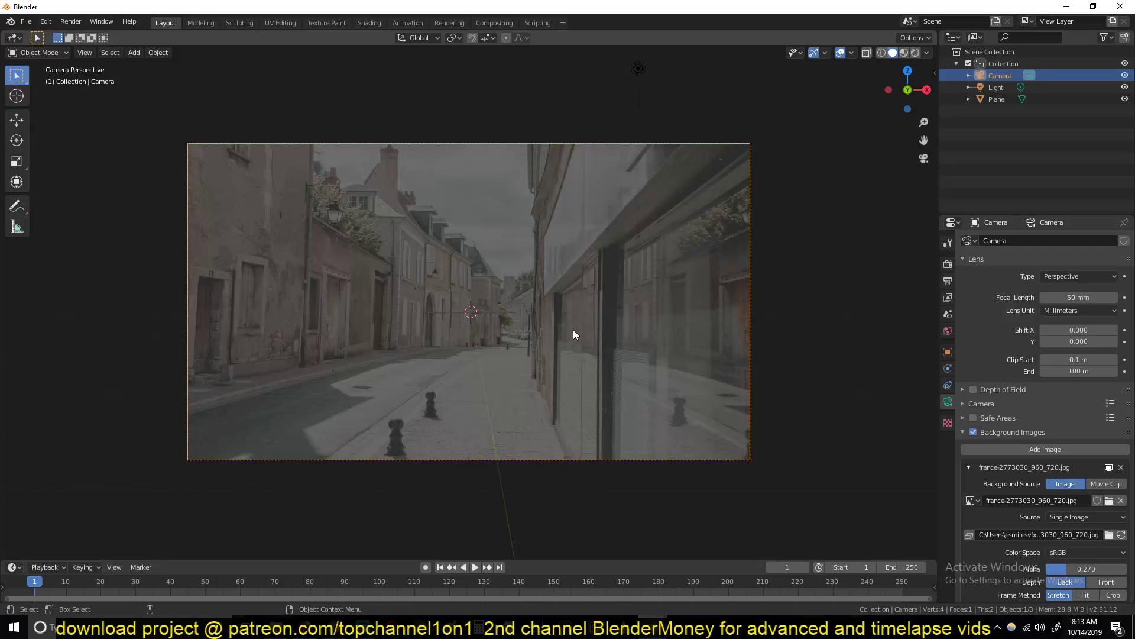
pyautogui.press('g')
pyautogui.press('z')
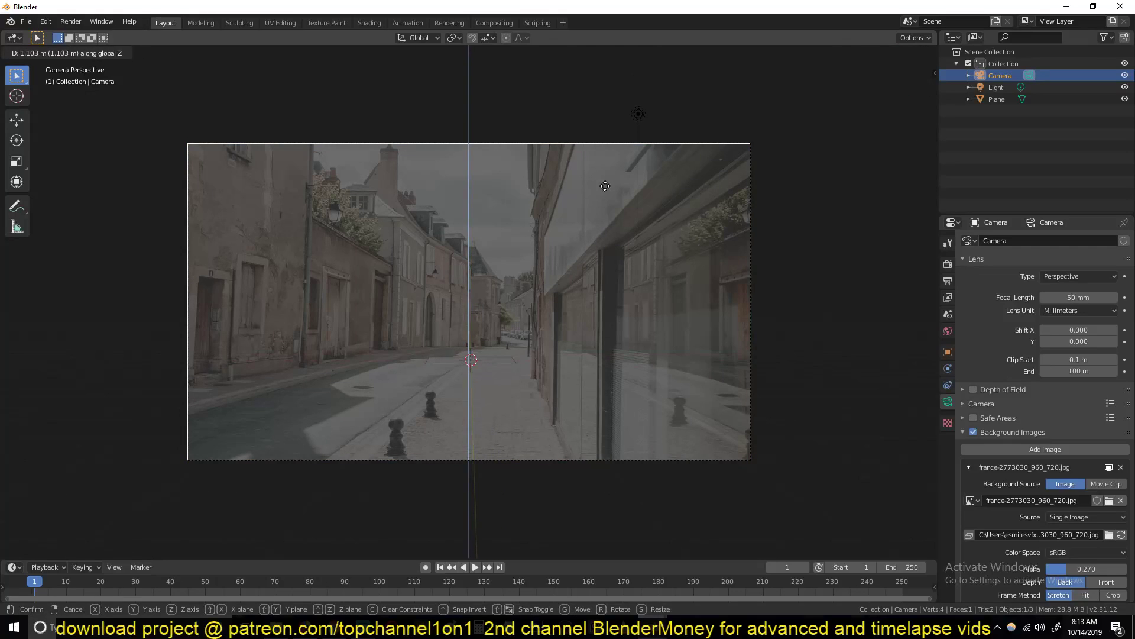
pyautogui.click(605, 187)
# Step: Stretch the plane along Y over the roadway and set viewport colour to Random
pyautogui.click(500, 360)
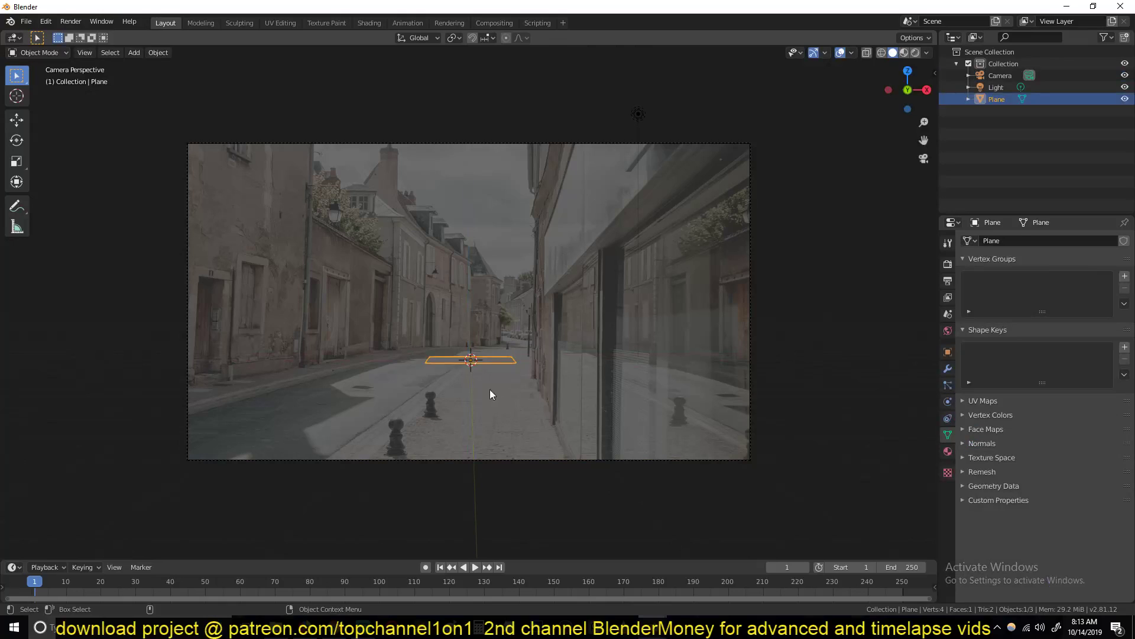
pyautogui.press('s')
pyautogui.press('y')
pyautogui.press('Return')
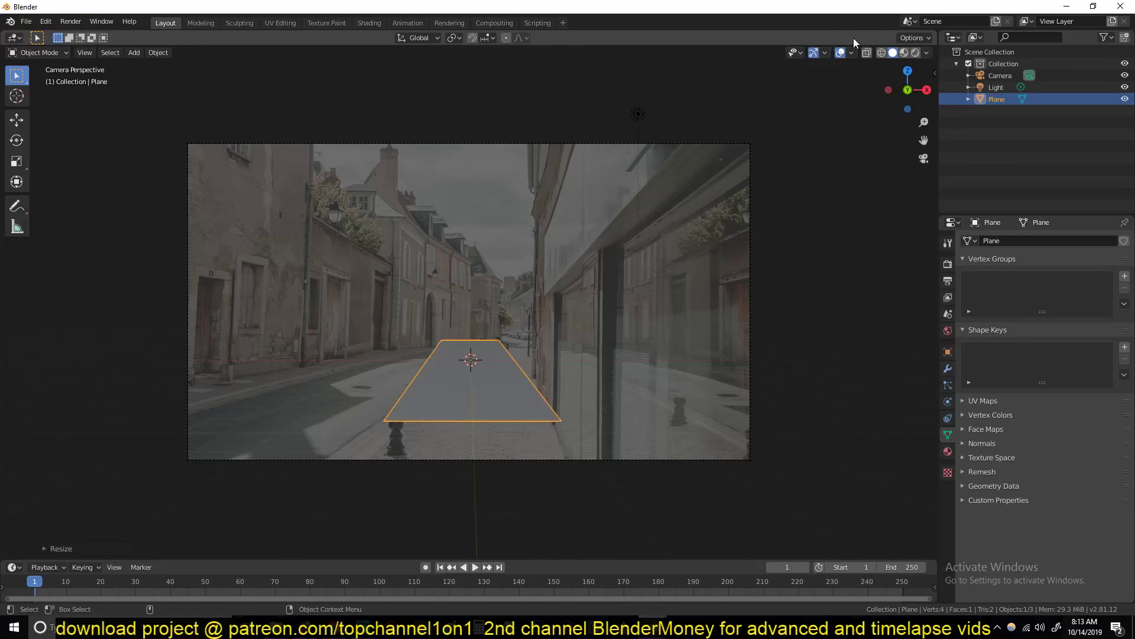
pyautogui.click(928, 52)
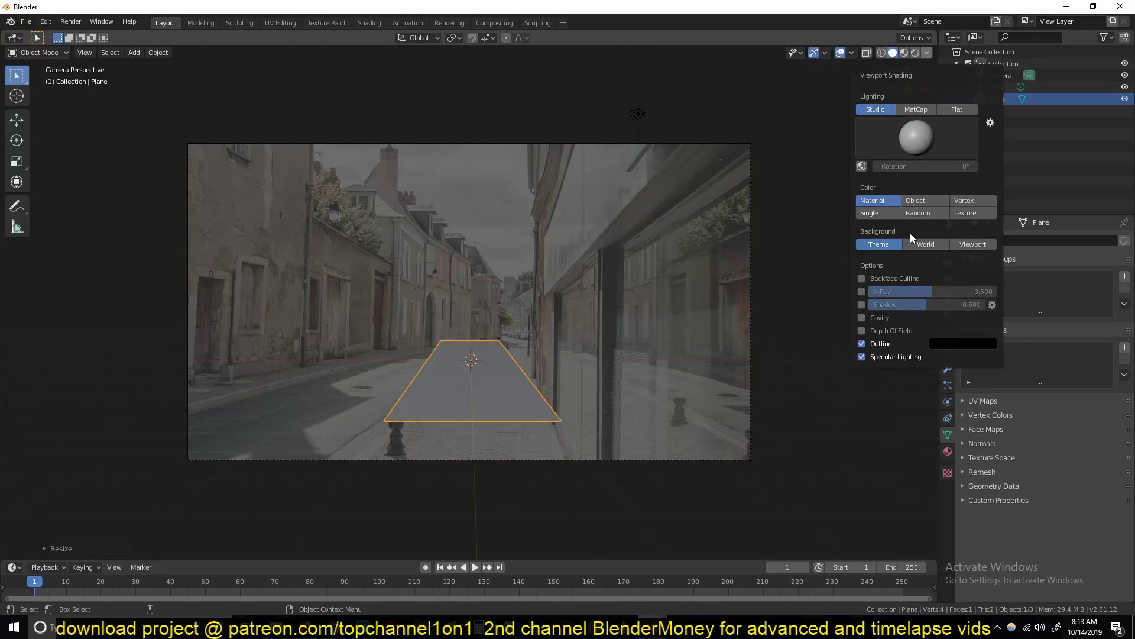
pyautogui.click(920, 213)
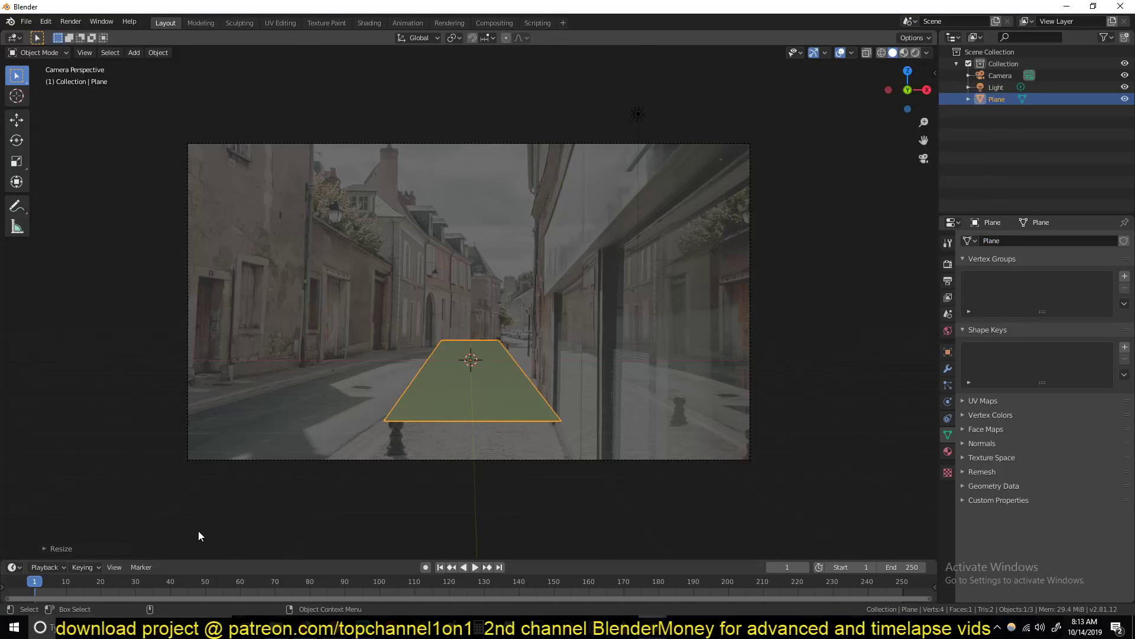
pyautogui.click(514, 321)
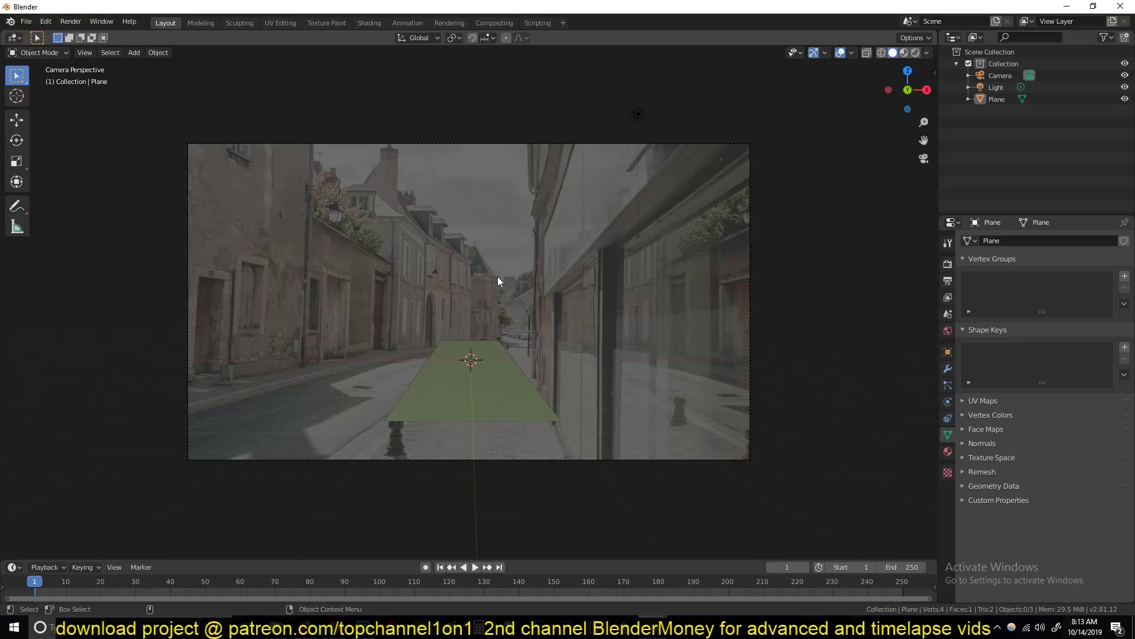
pyautogui.click(495, 137)
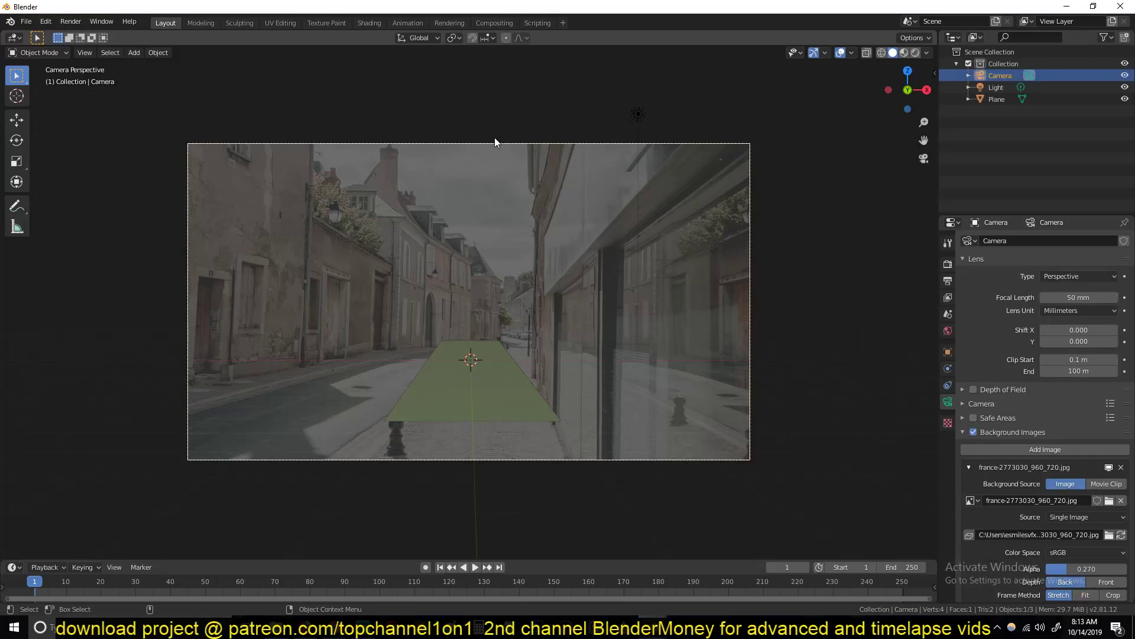
# Step: Add a cube, resize it and raise it above the floor plane
pyautogui.hotkey('shift', 'a')
pyautogui.moveTo(508, 214)
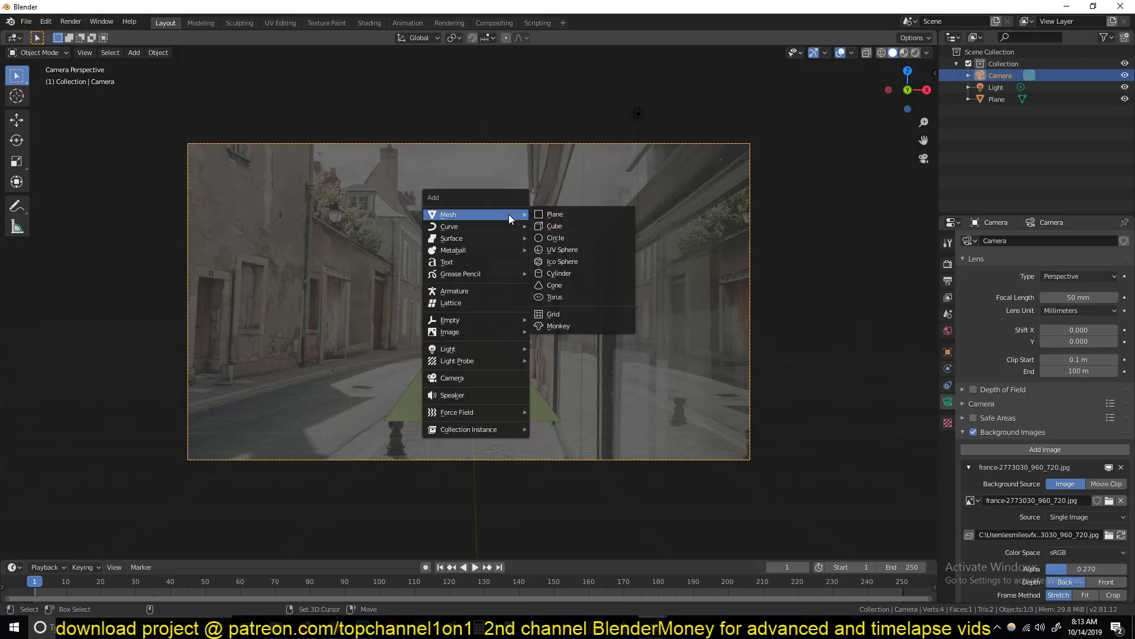
pyautogui.click(559, 226)
pyautogui.press('s')
pyautogui.click(532, 363)
pyautogui.press('g')
pyautogui.press('z')
pyautogui.click(534, 304)
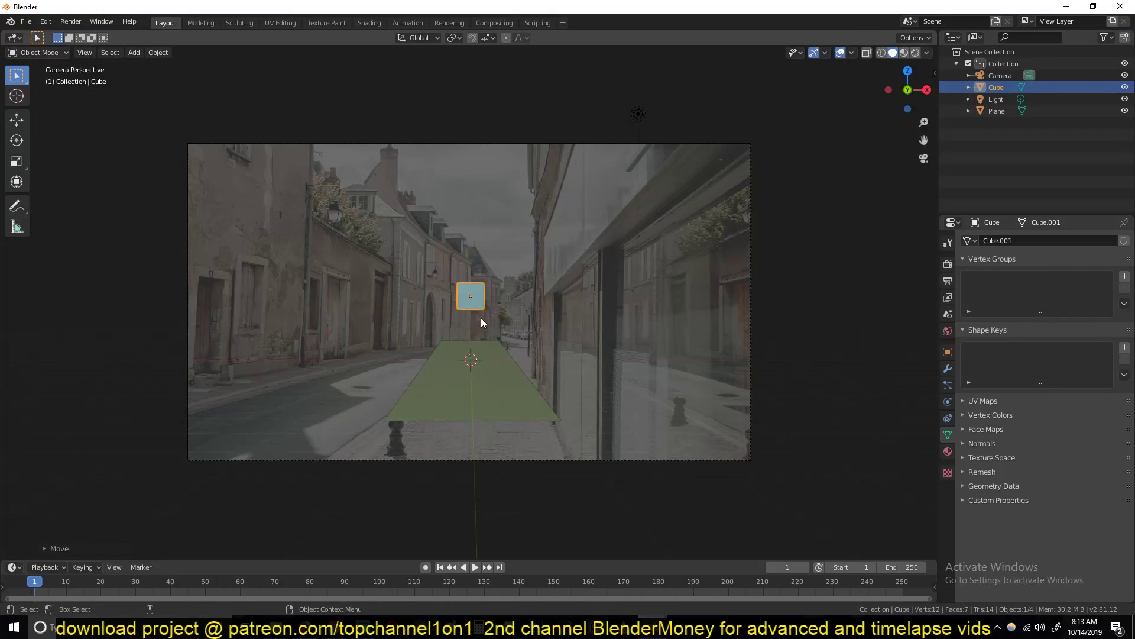
pyautogui.press('s')
pyautogui.click(473, 346)
# Step: Parent the camera to the cube
pyautogui.press('KP_3')
pyautogui.press('KP_0')
pyautogui.click(751, 339)
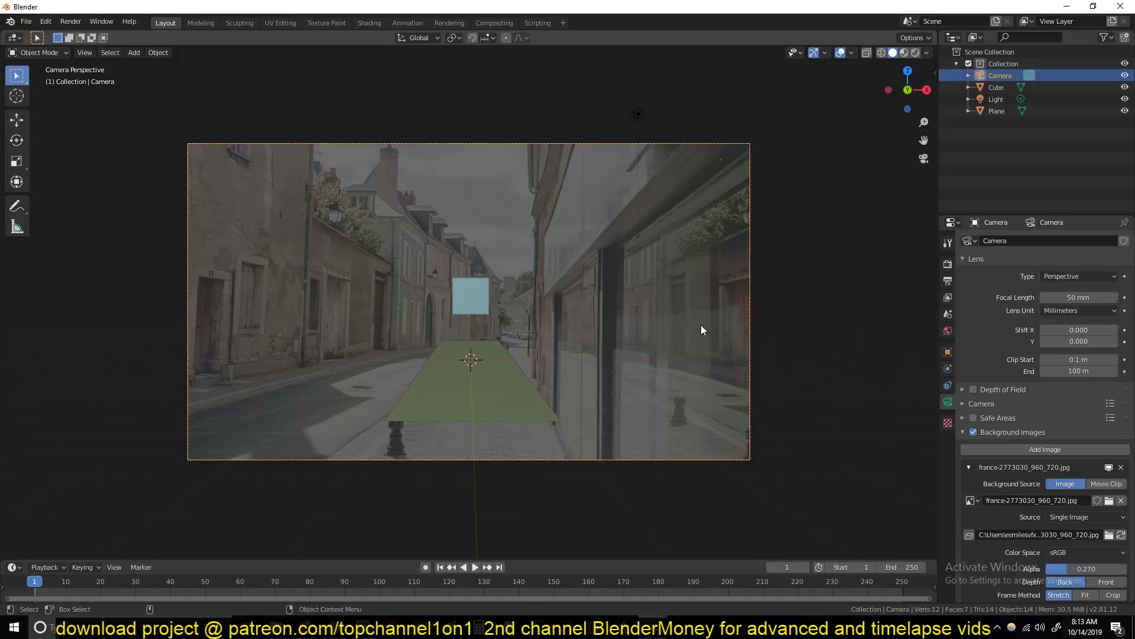
pyautogui.keyDown('shift'); pyautogui.click(452, 286); pyautogui.keyUp('shift')
pyautogui.hotkey('ctrl', 'p')
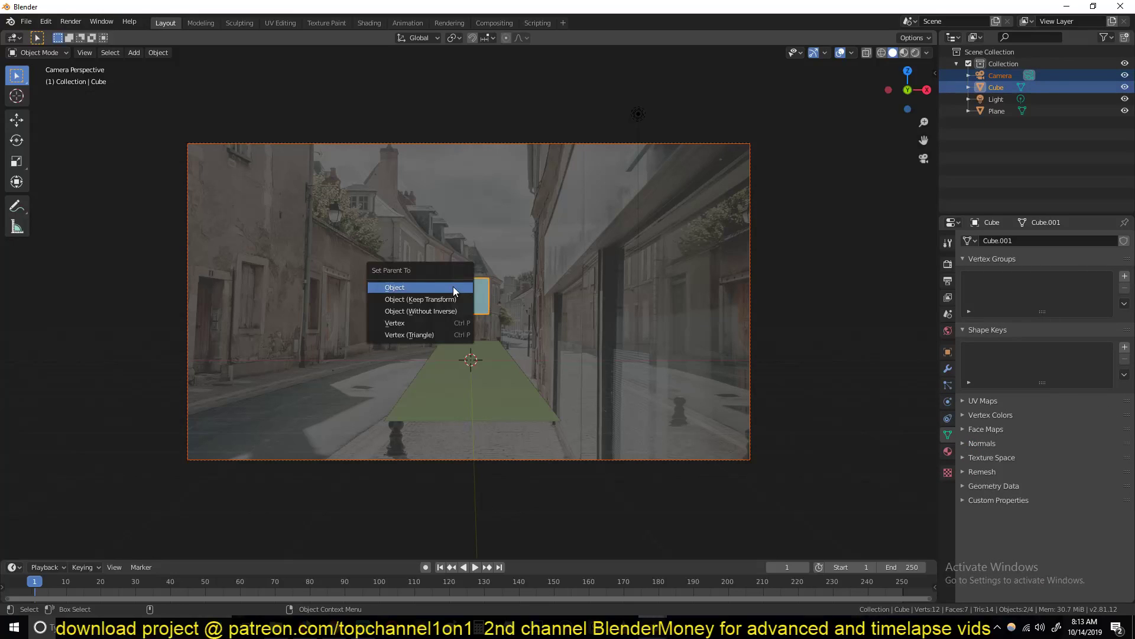
pyautogui.click(453, 286)
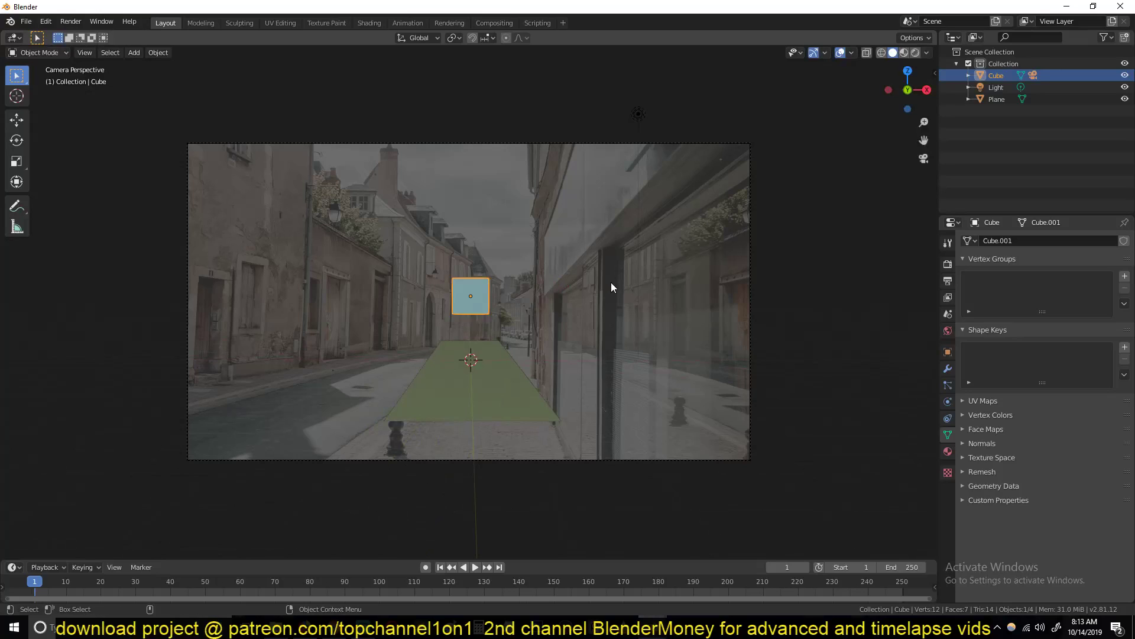
# Step: Rotate the cube, then about X, to match the street photo's perspective
pyautogui.moveTo(612, 287); pyautogui.dragTo(542, 296, button='middle')
pyautogui.scroll(-4, 543, 296)
pyautogui.press('r')
pyautogui.press('r')
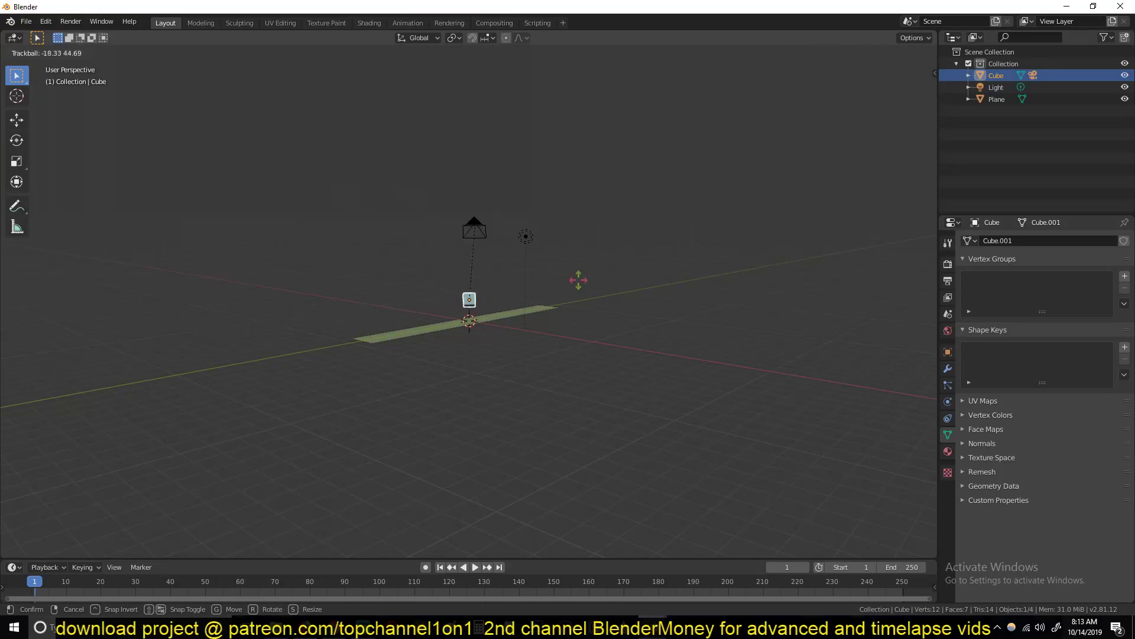
pyautogui.click(527, 260)
pyautogui.press('KP_0')
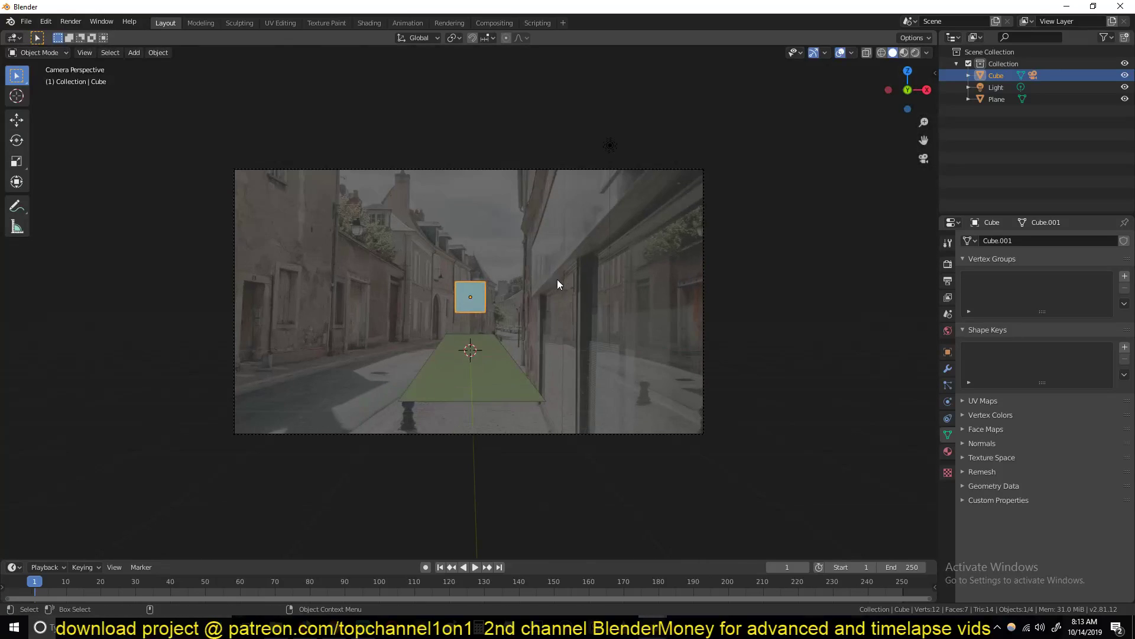
pyautogui.scroll(2, 562, 285)
pyautogui.press('r')
pyautogui.press('x')
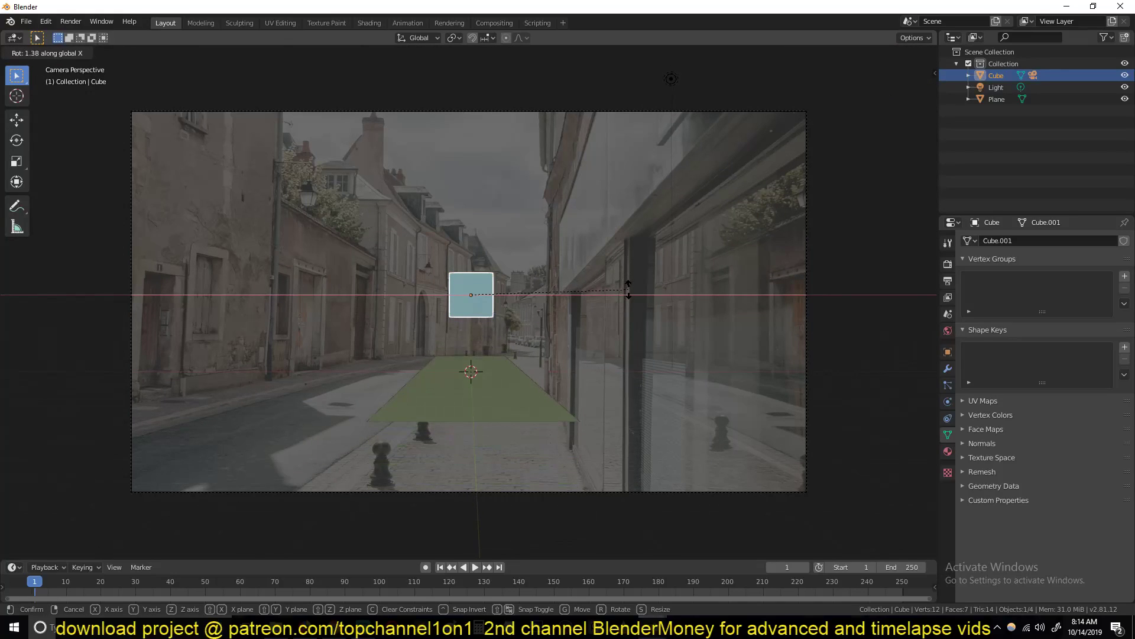
# Step: Confirm the cube's X rotation and widen the ground plane along X across the street
pyautogui.click(628, 290)
pyautogui.click(408, 409)
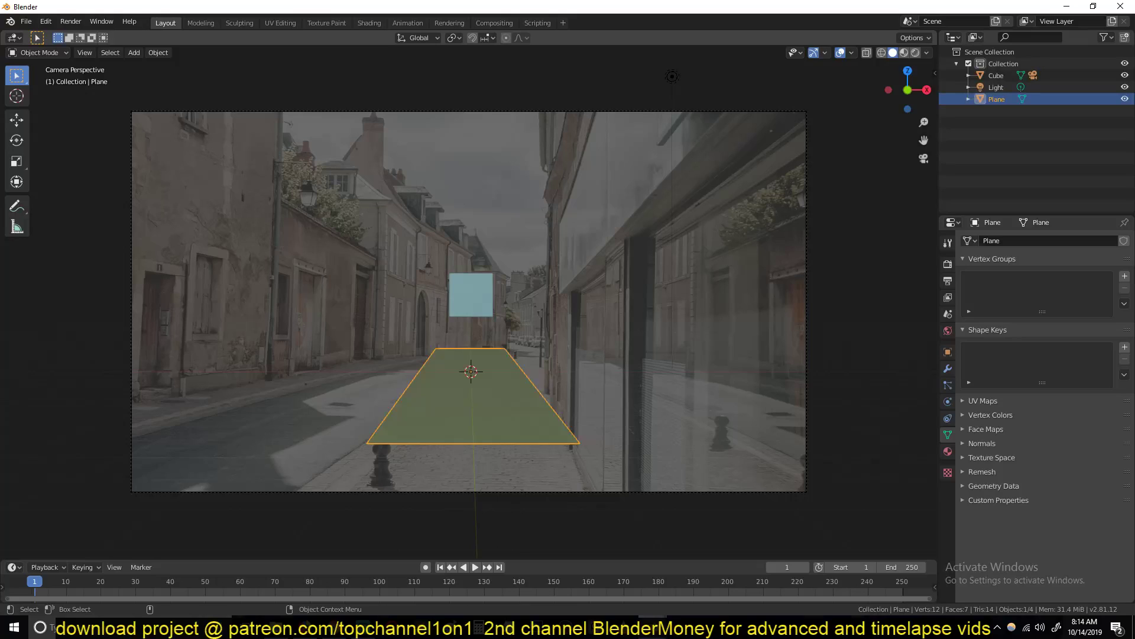
pyautogui.press('s')
pyautogui.press('x')
pyautogui.click(523, 382)
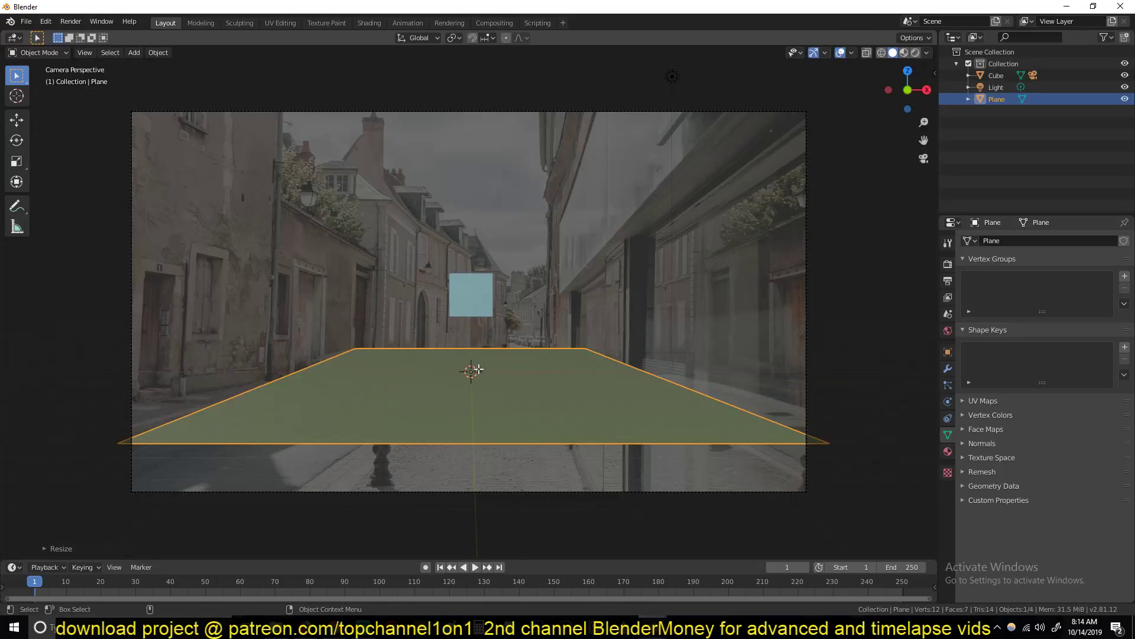
# Step: Subdivide the plane into a grid with 11 evenly spaced loop cuts plus crosswise loops
pyautogui.press('Tab')
pyautogui.hotkey('ctrl', 'r')
pyautogui.scroll(11, 476, 358)
pyautogui.press('Escape')
pyautogui.press('Tab')
pyautogui.press('Tab')
pyautogui.hotkey('ctrl', 'r')
pyautogui.scroll(10, 465, 353)
pyautogui.moveTo(465, 353); pyautogui.dragTo(459, 395, button='middle')
pyautogui.click(425, 330)
pyautogui.rightClick(404, 363)
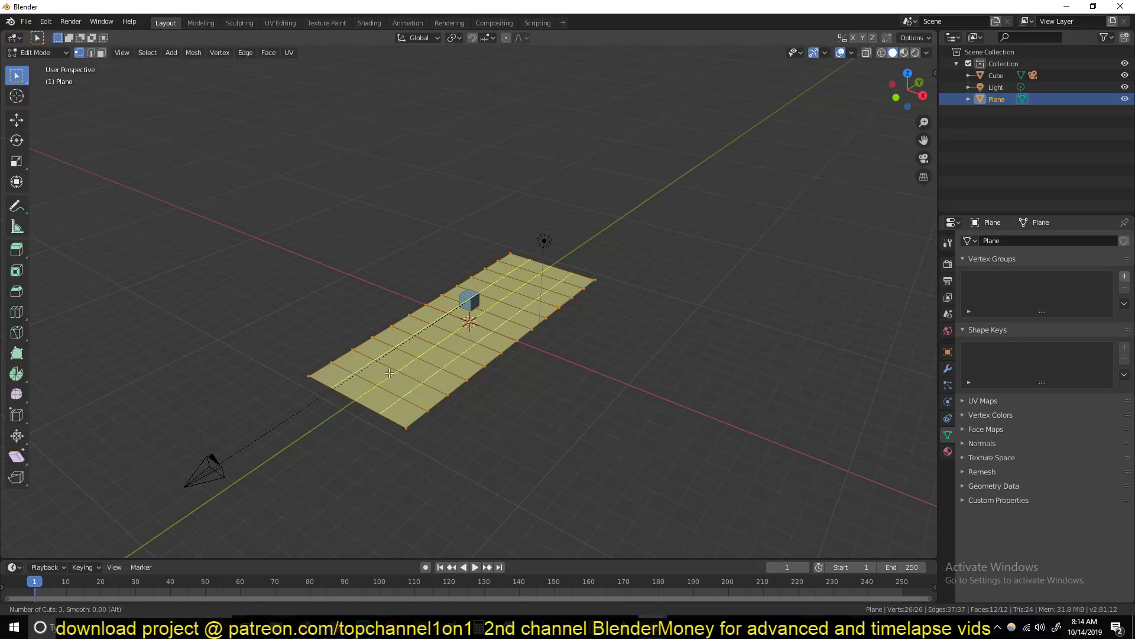
pyautogui.click(390, 372)
pyautogui.rightClick(390, 373)
pyautogui.press('Tab')
# Step: Set the plane's Viewport Display to Wire
pyautogui.press('KP_0')
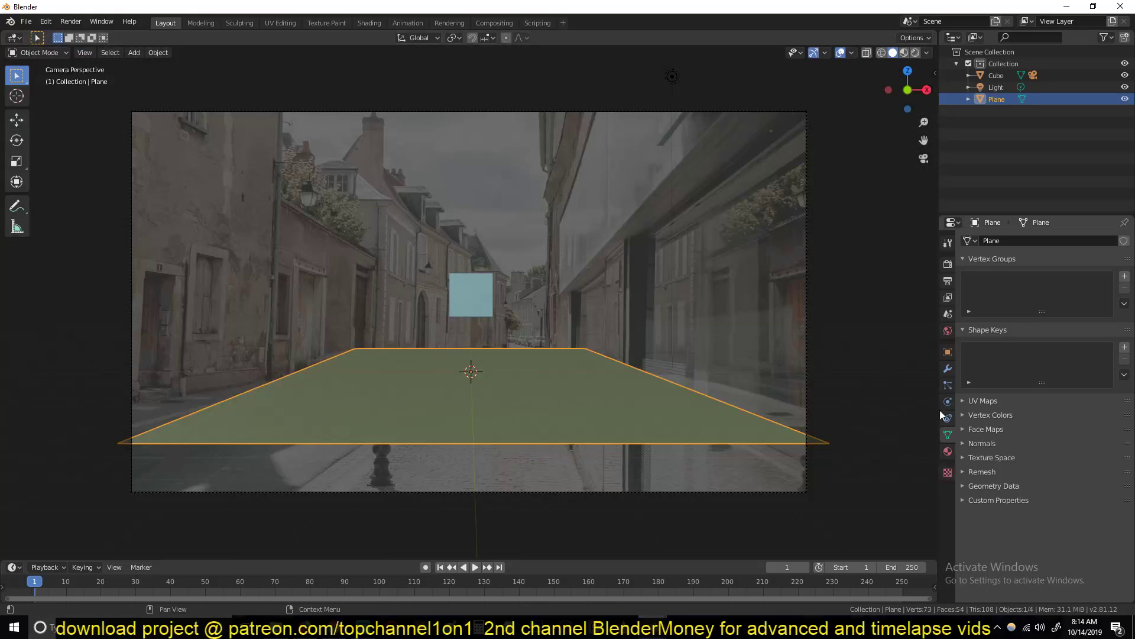
pyautogui.click(948, 352)
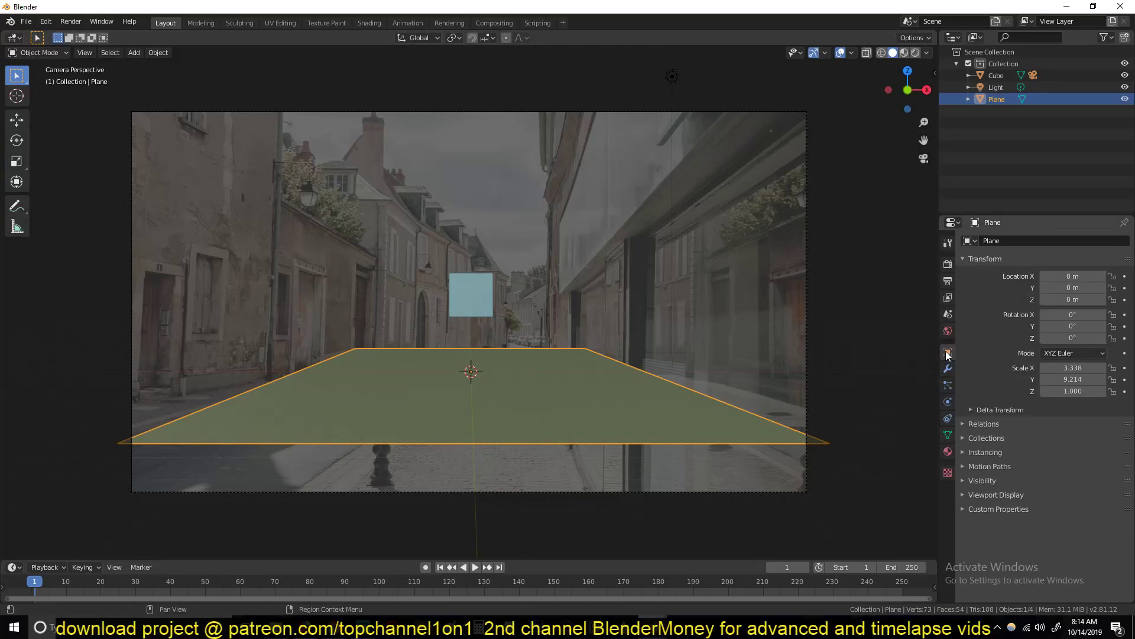
pyautogui.click(986, 493)
pyautogui.scroll(-1, 988, 493)
pyautogui.click(1078, 550)
pyautogui.click(1070, 523)
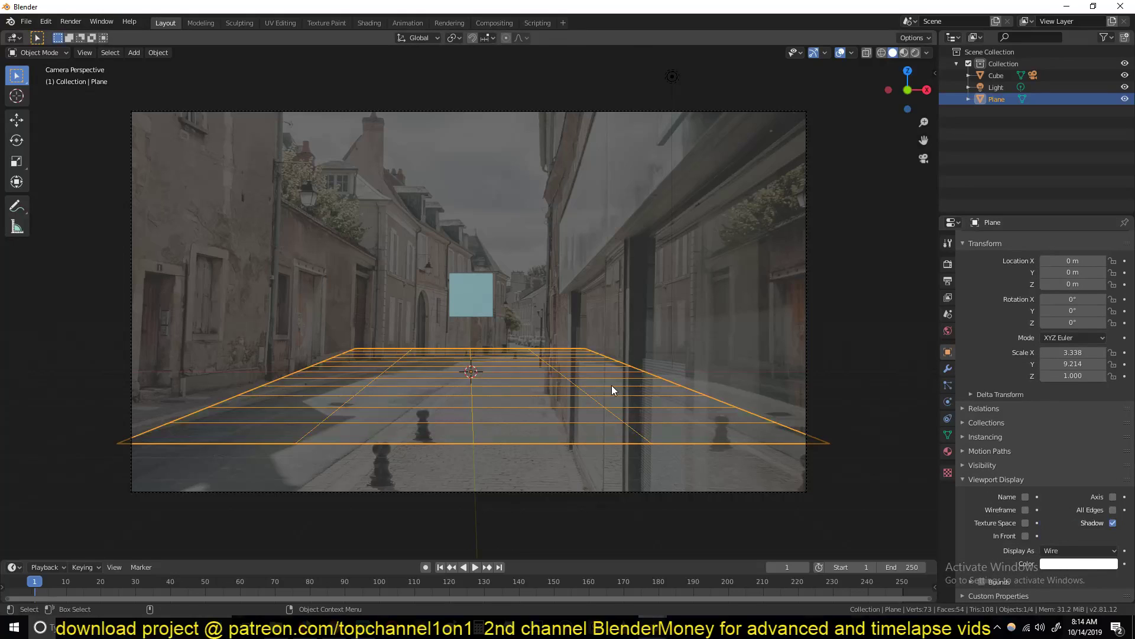
# Step: Lengthen the plane along Y so the grid measures 3.338 by 9.214 along the road
pyautogui.press('s')
pyautogui.press('y')
pyautogui.click(586, 436)
pyautogui.moveTo(585, 437); pyautogui.dragTo(533, 456, button='middle')
pyautogui.press('Tab')
pyautogui.press('Tab')
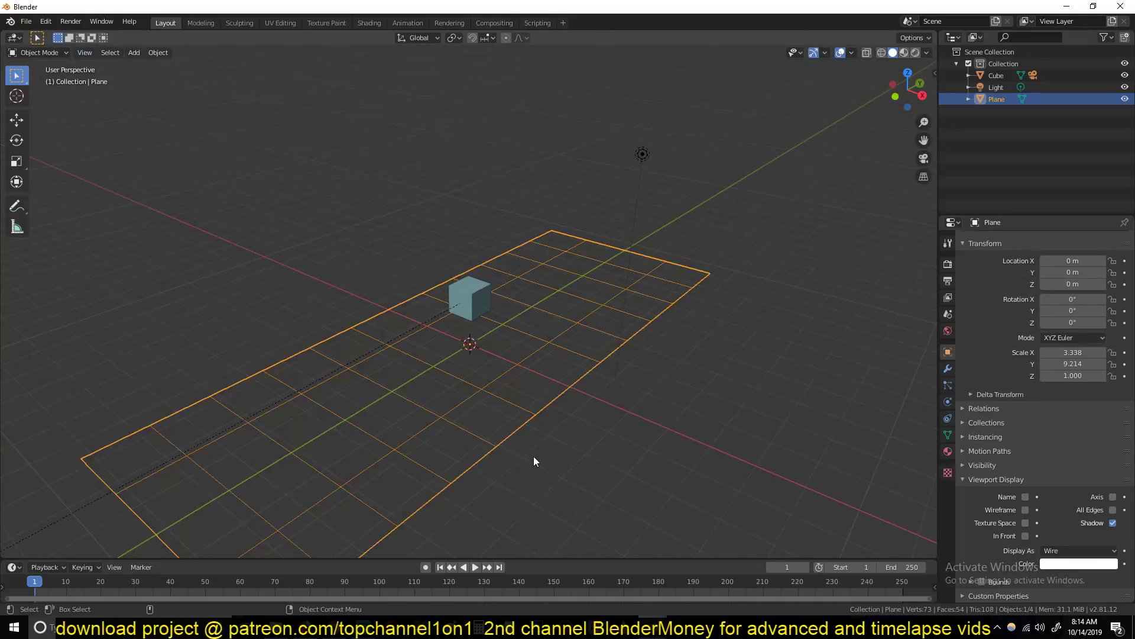
pyautogui.press('KP_0')
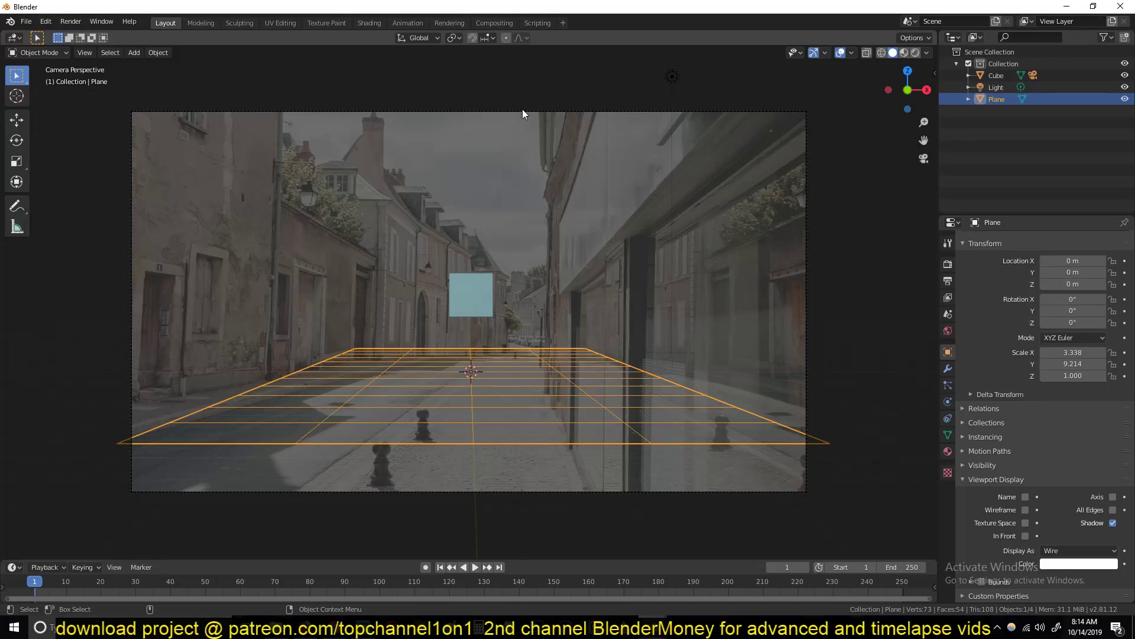
pyautogui.click(523, 111)
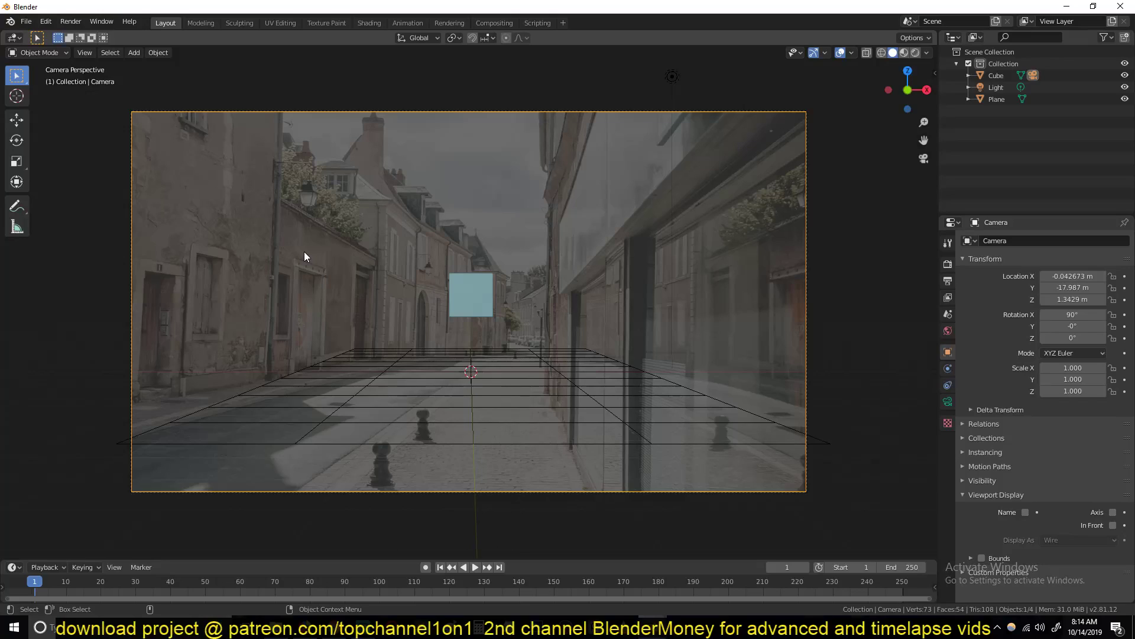
# Step: Set the camera's focal length to 25 mm
pyautogui.click(948, 402)
pyautogui.click(1067, 297)
pyautogui.write('25')
pyautogui.press('Return')
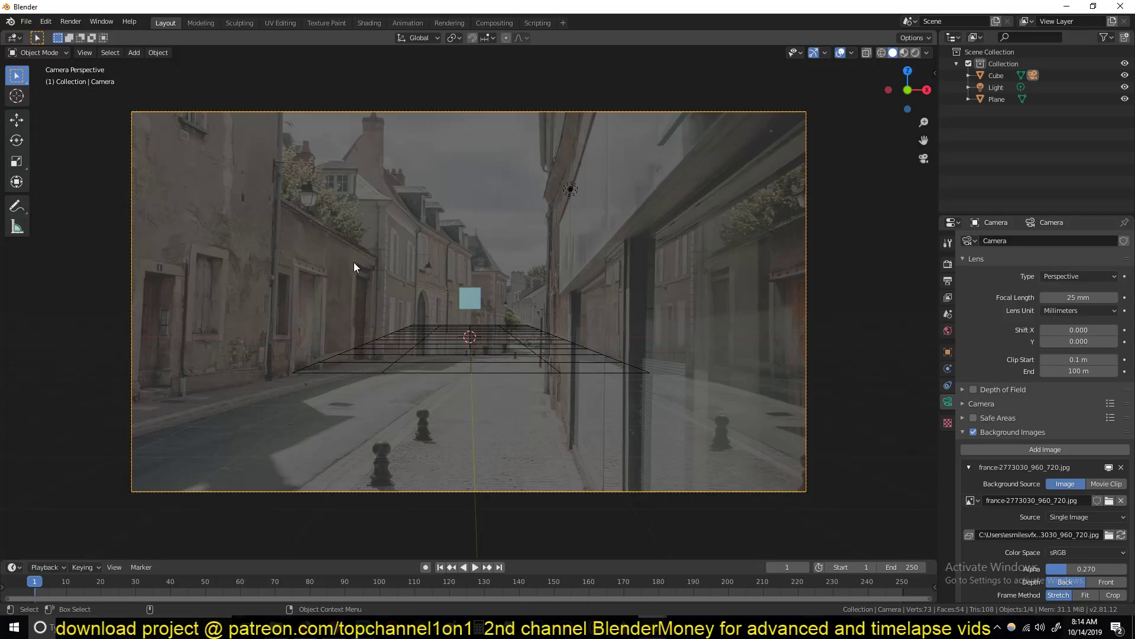
# Step: Raise the cube along Z and rotate it about Z
pyautogui.click(457, 293)
pyautogui.press('g')
pyautogui.press('z')
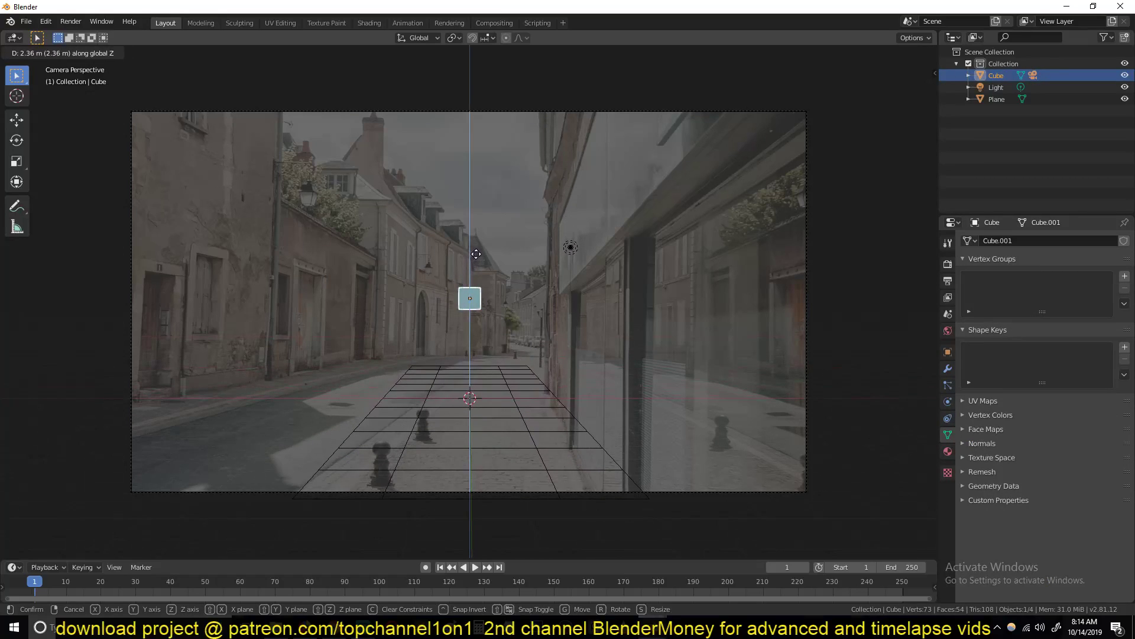
pyautogui.click(480, 259)
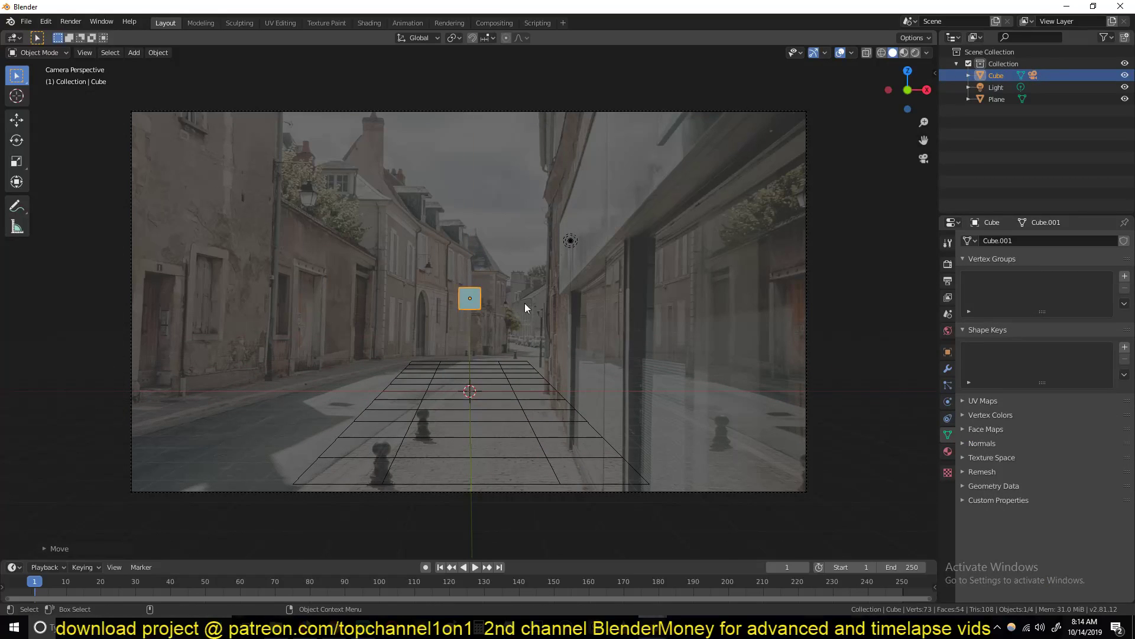
pyautogui.press('r')
pyautogui.press('z')
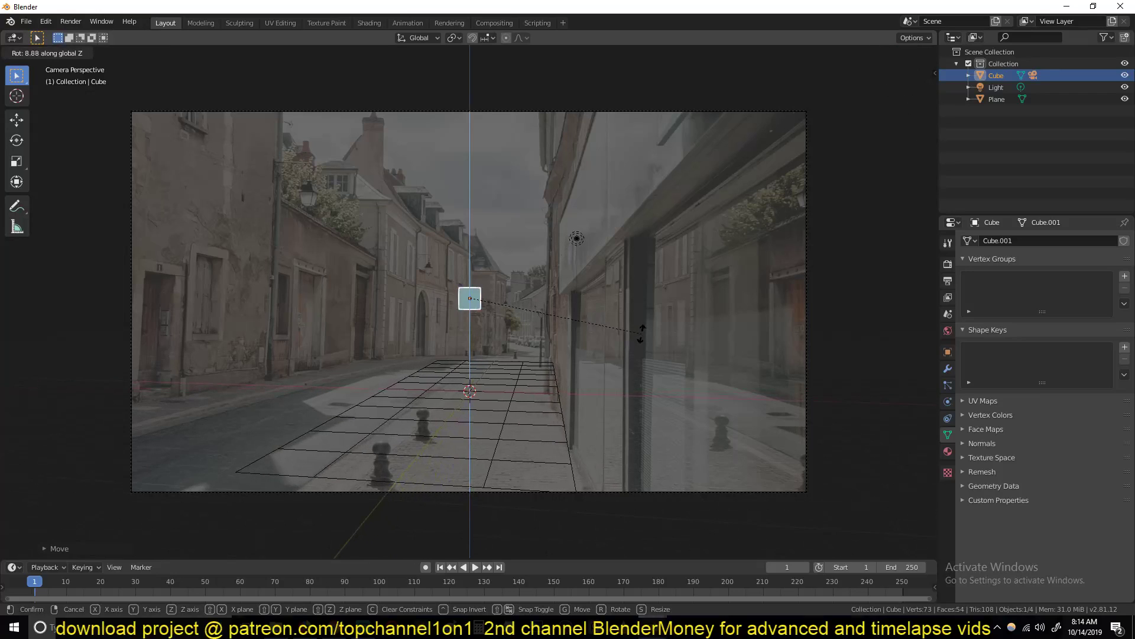
pyautogui.click(642, 337)
pyautogui.scroll(3, 495, 434)
pyautogui.keyDown('shift'); pyautogui.moveTo(495, 434); pyautogui.dragTo(605, 229, button='middle'); pyautogui.keyUp('shift')
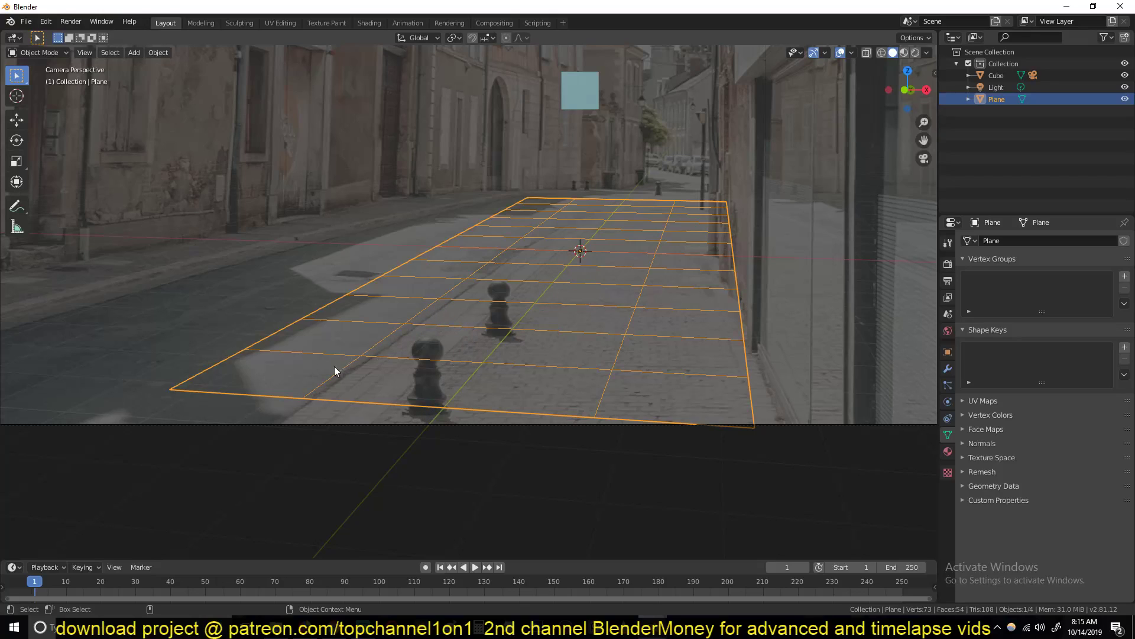
# Step: Move the cube, tilt it about X and shift it along X to reframe the grid
pyautogui.click(574, 81)
pyautogui.press('g')
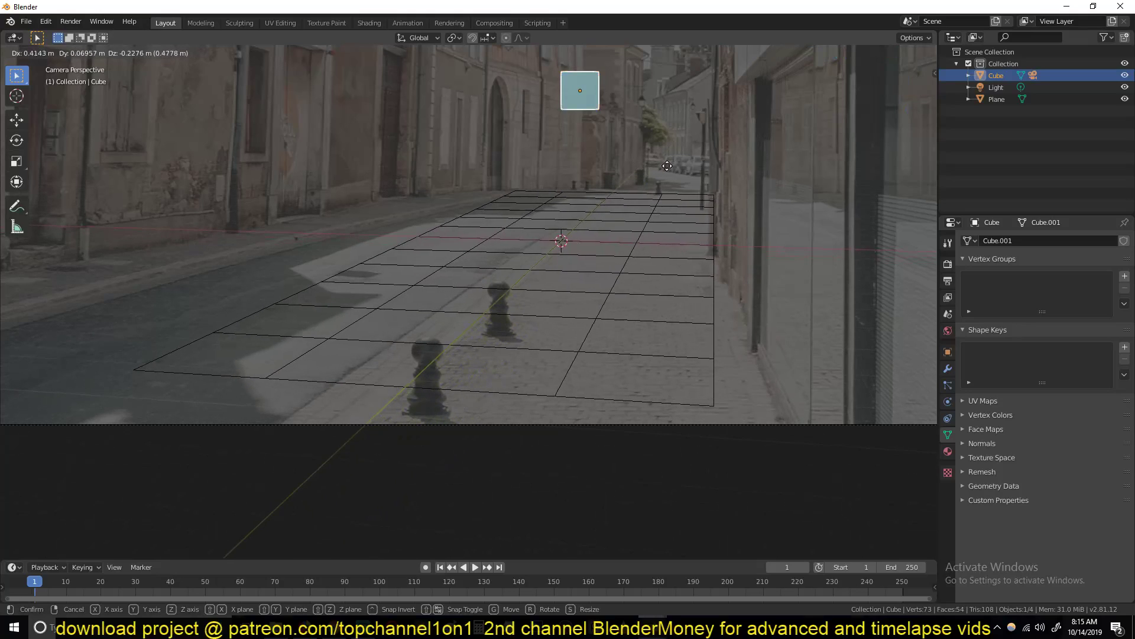
pyautogui.click(664, 167)
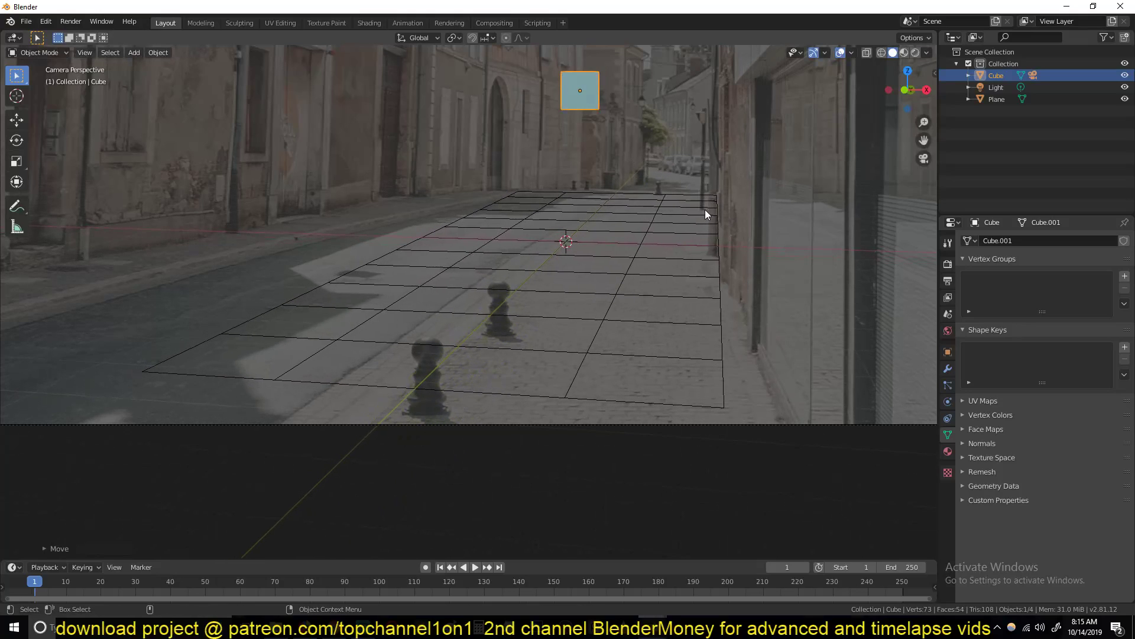
pyautogui.scroll(-3, 705, 212)
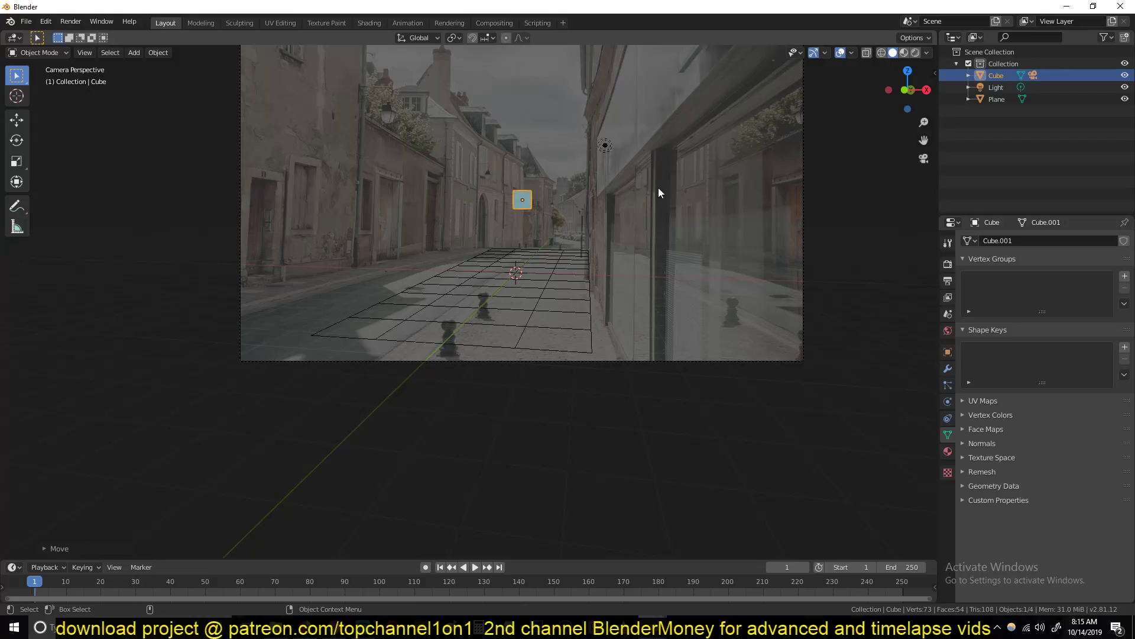
pyautogui.press('r')
pyautogui.press('x')
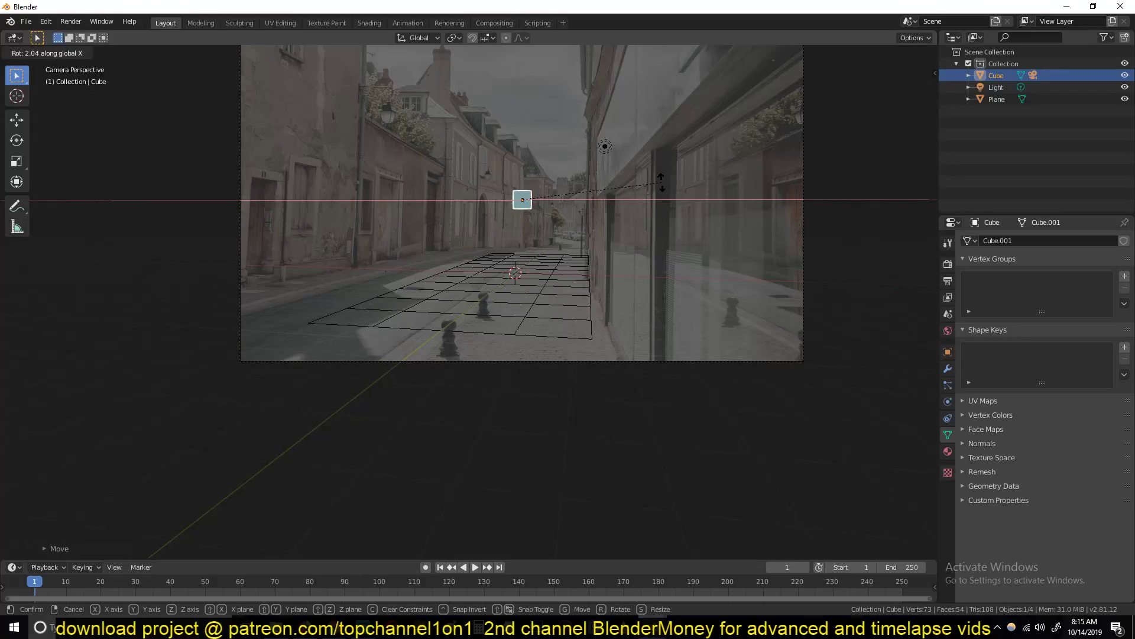
pyautogui.click(662, 187)
pyautogui.press('g')
pyautogui.press('x')
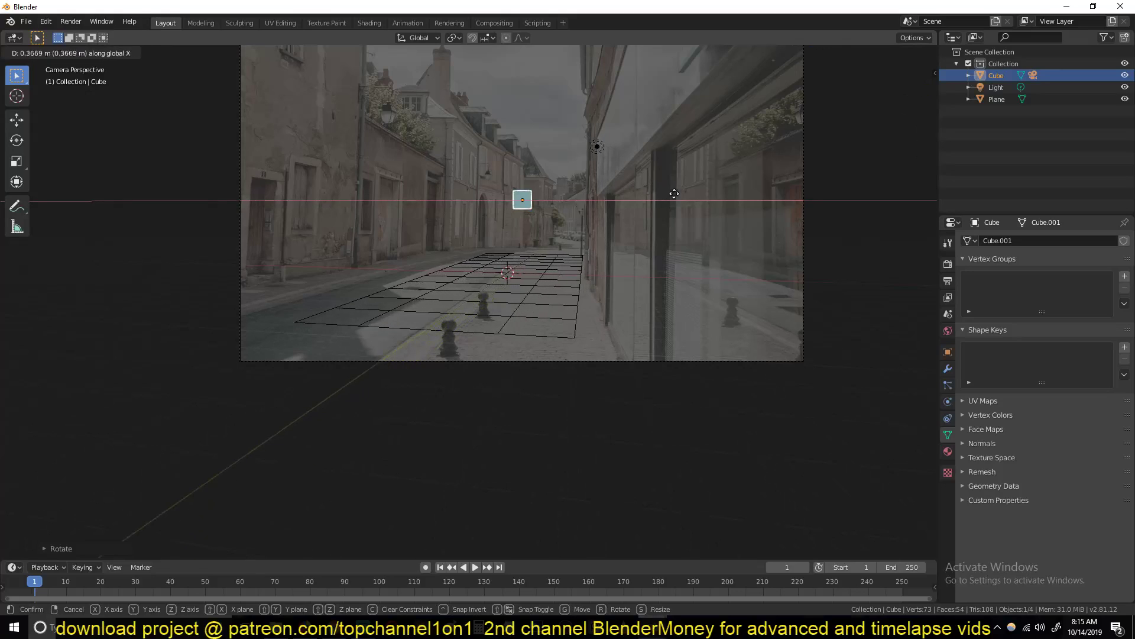
pyautogui.click(676, 193)
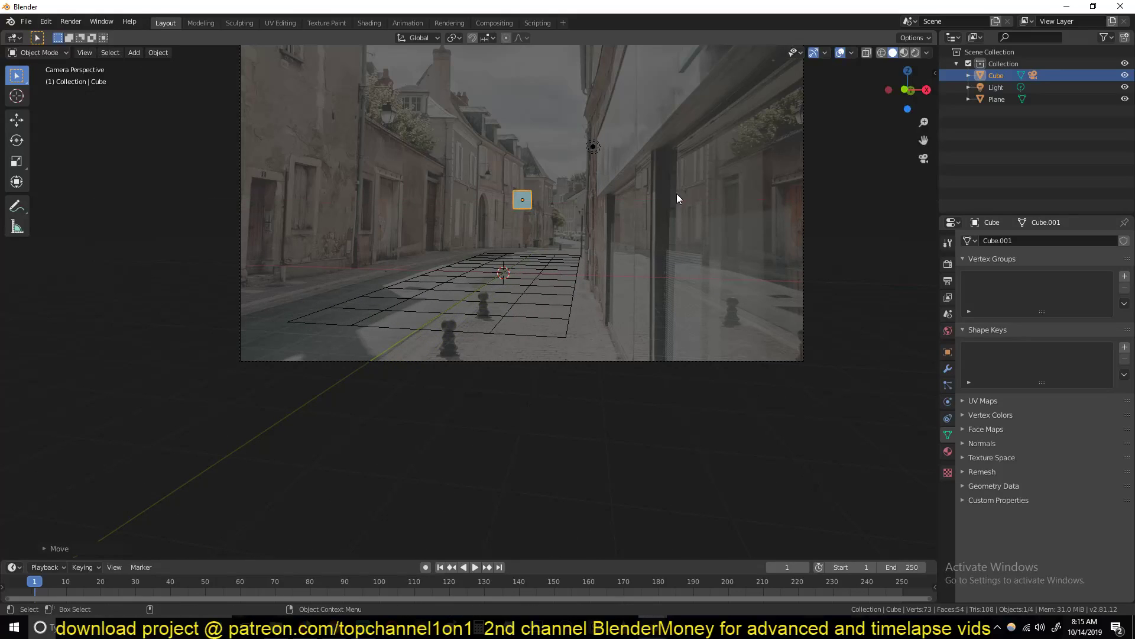
# Step: In the plane's edit mode, pull the grid's near edge toward the camera
pyautogui.click(545, 308)
pyautogui.press('Tab')
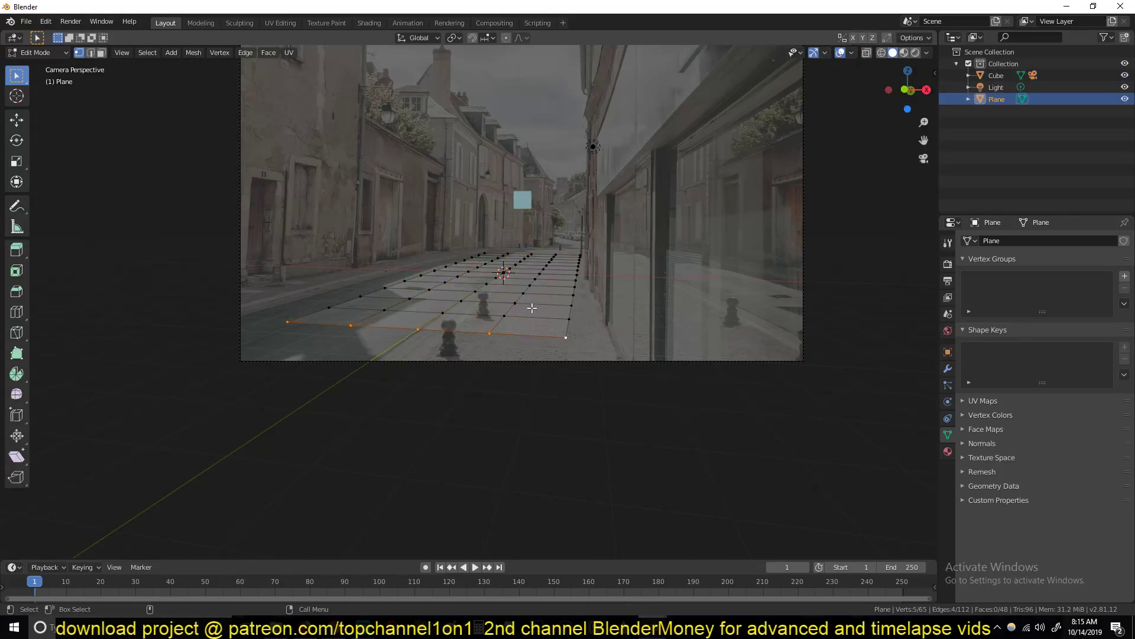
pyautogui.press('g')
pyautogui.click(410, 279)
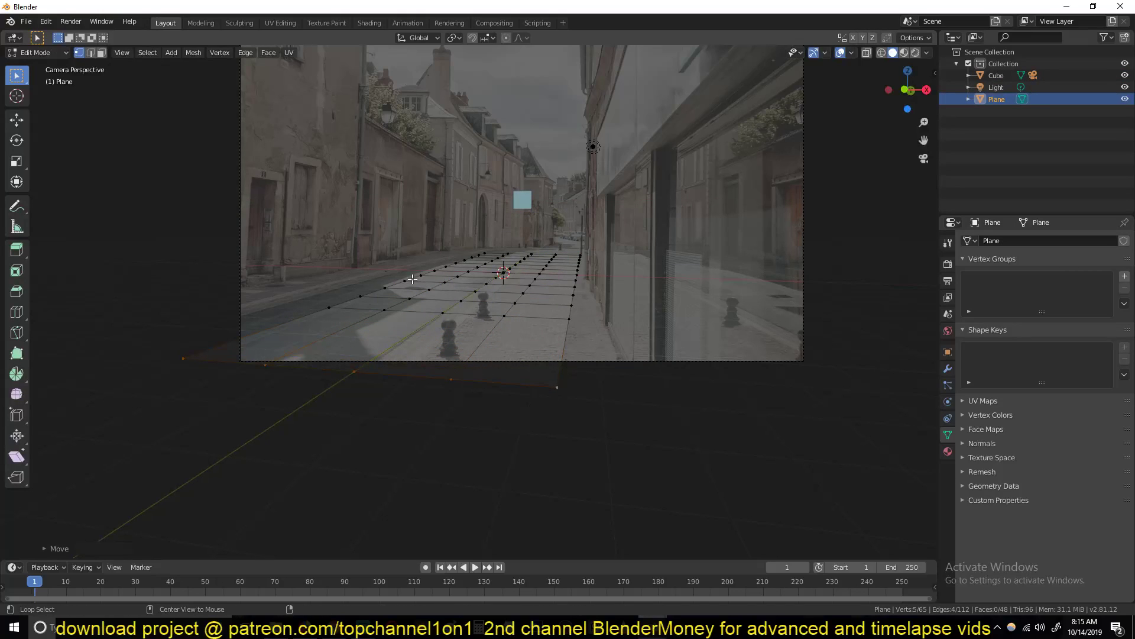
# Step: Push the grid's left edge loop outward along X in two moves
pyautogui.keyDown('alt'); pyautogui.click(410, 279); pyautogui.keyUp('alt')
pyautogui.press('g')
pyautogui.press('y')
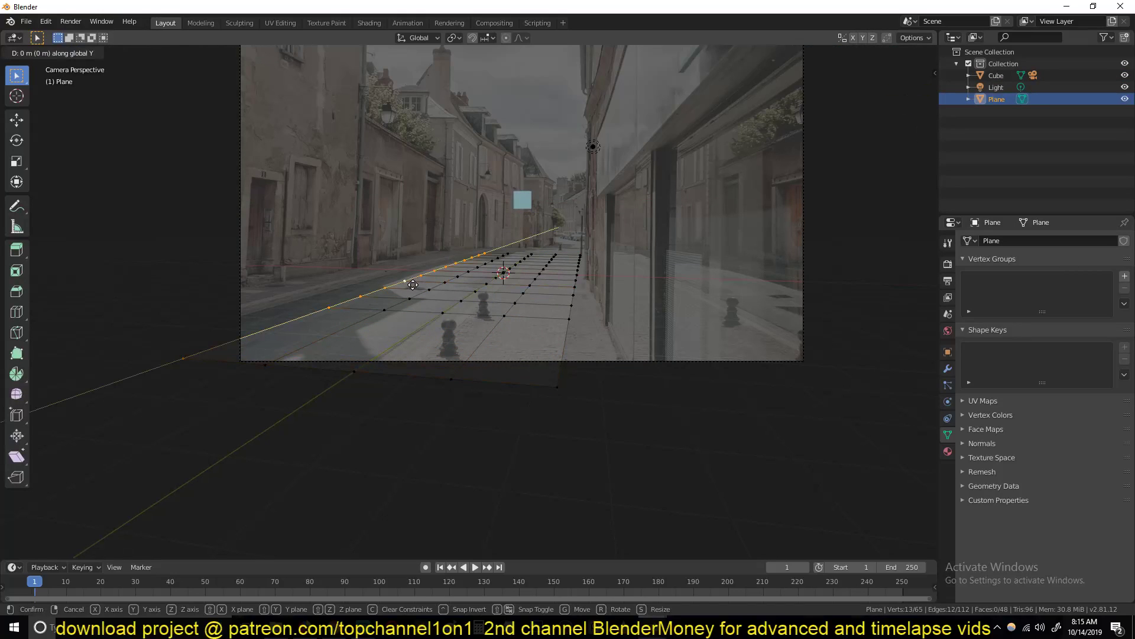
pyautogui.press('x')
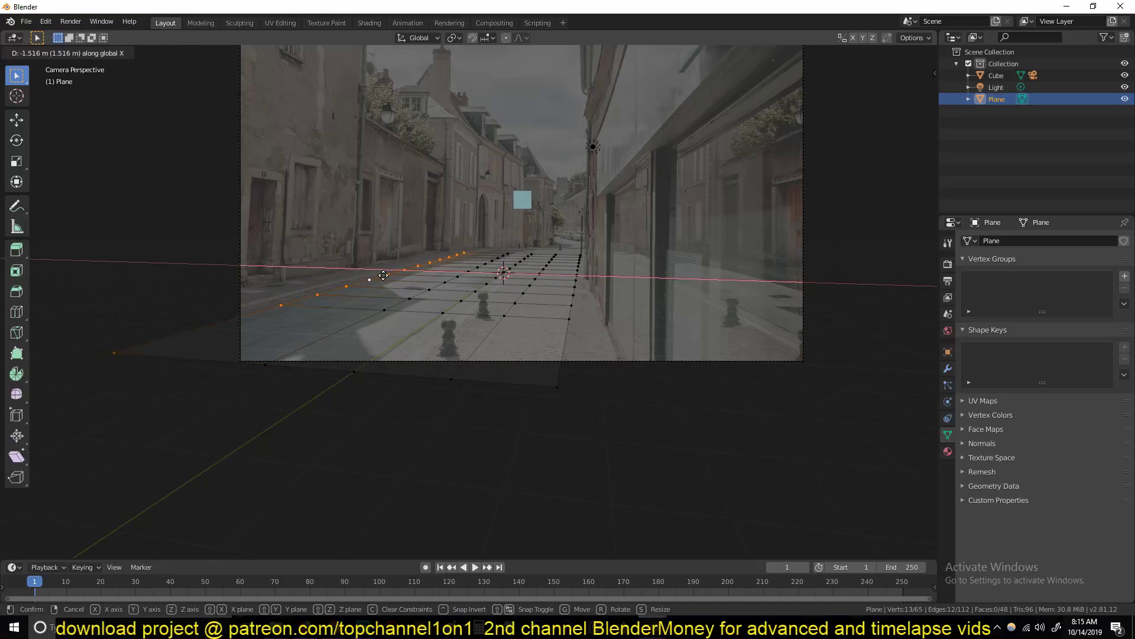
pyautogui.click(384, 275)
pyautogui.press('g')
pyautogui.press('x')
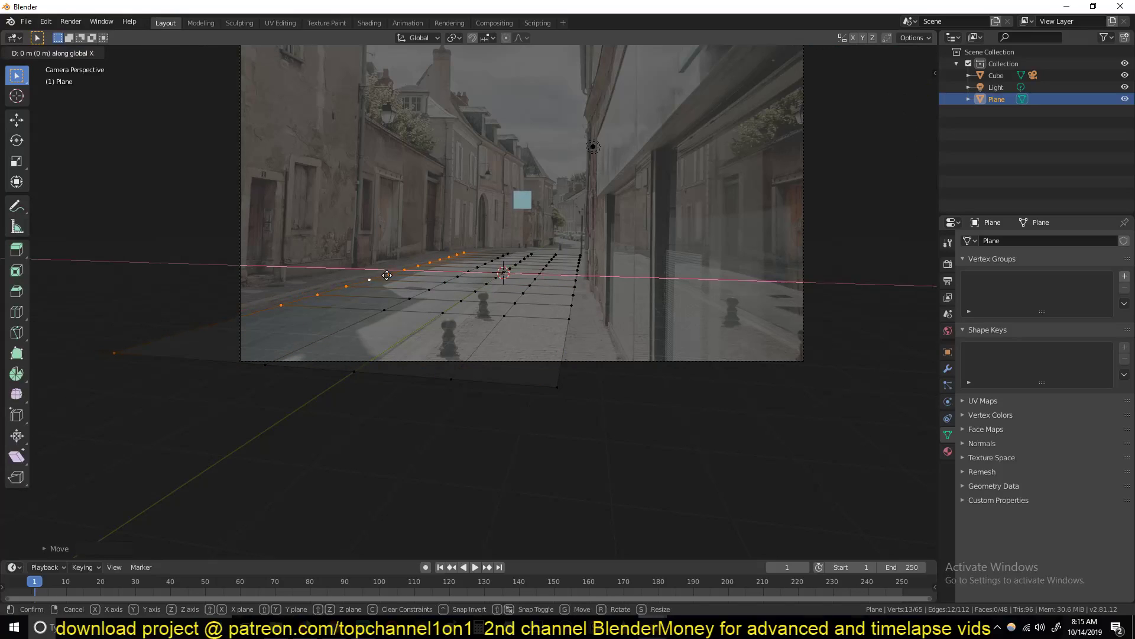
pyautogui.click(336, 271)
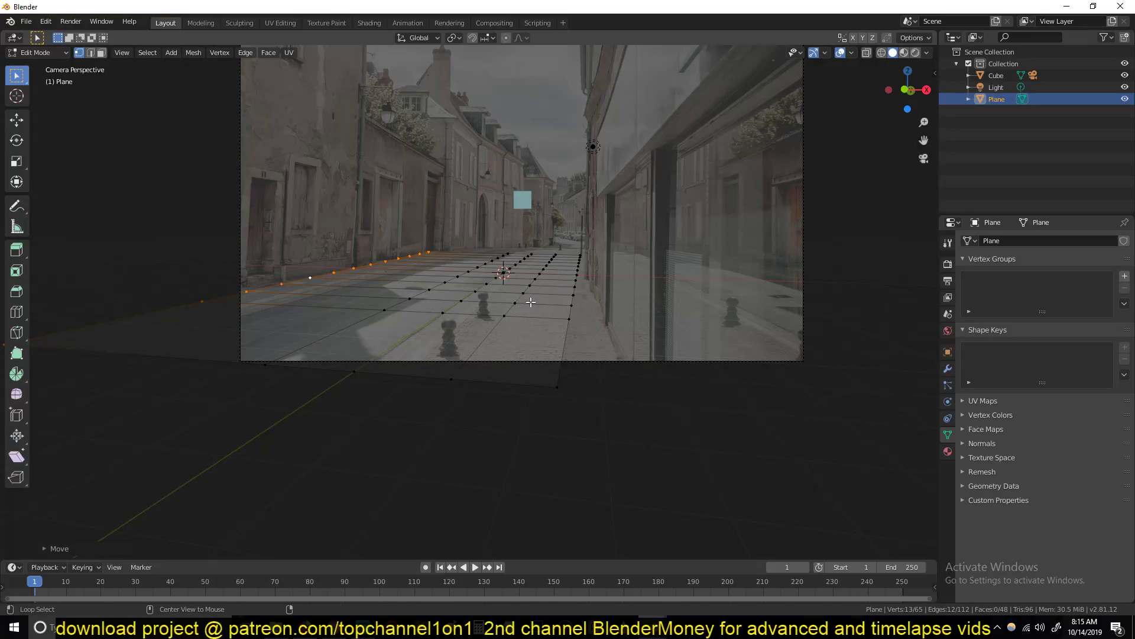
# Step: Select the grid's right edge loop along the street's right edge, back in edit mode
pyautogui.keyDown('alt'); pyautogui.click(560, 313); pyautogui.keyUp('alt')
pyautogui.scroll(2, 543, 289)
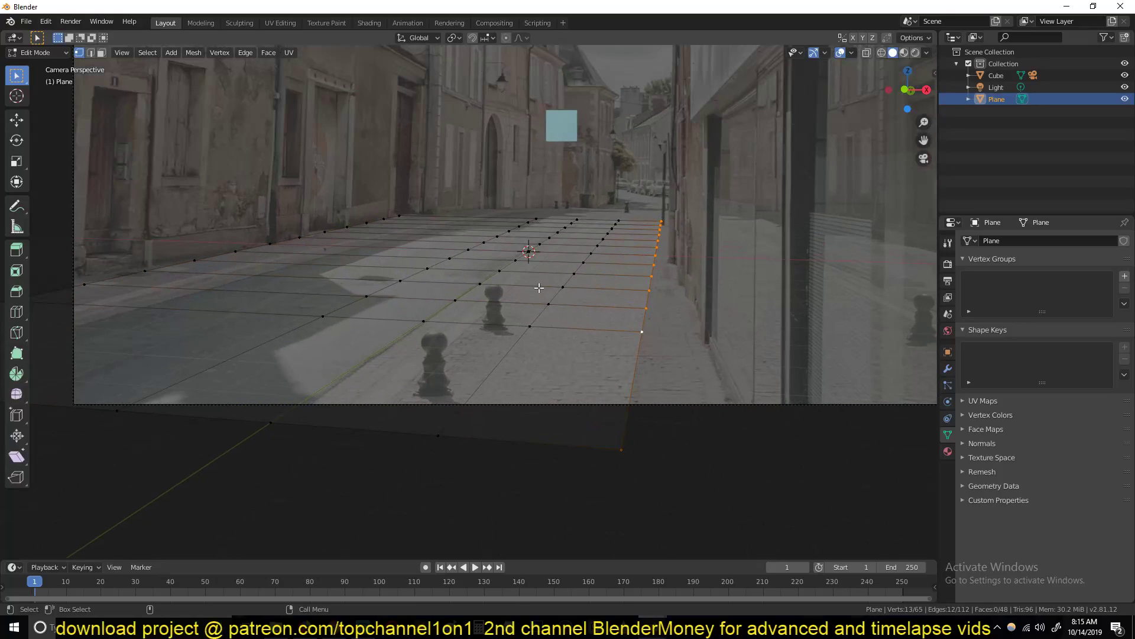
pyautogui.press('Tab')
pyautogui.scroll(-1, 500, 273)
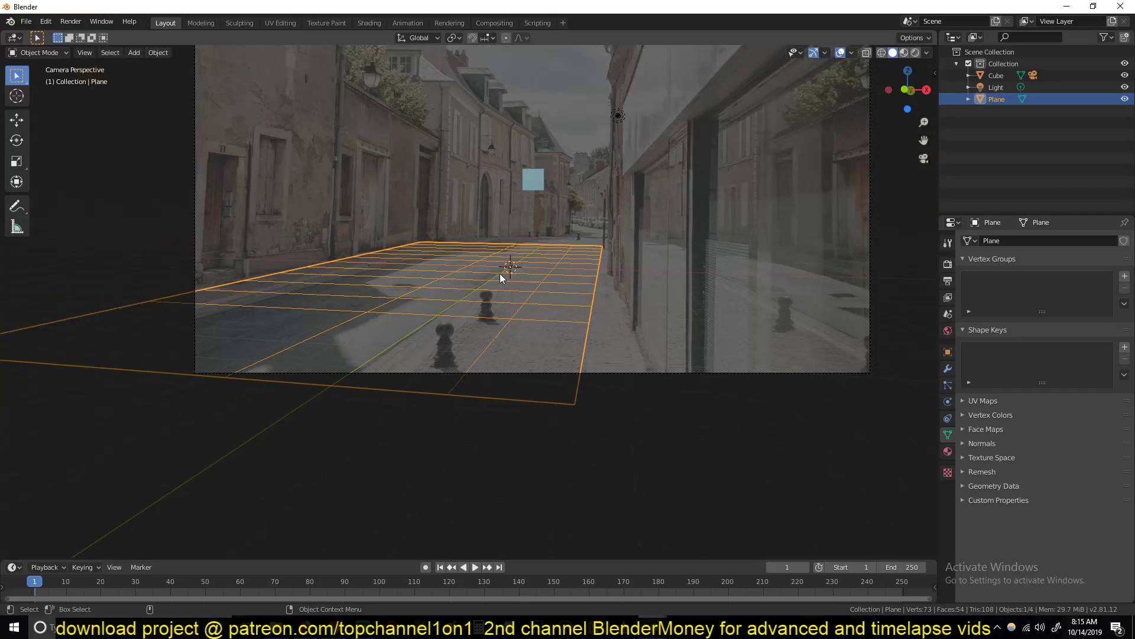
pyautogui.press('Tab')
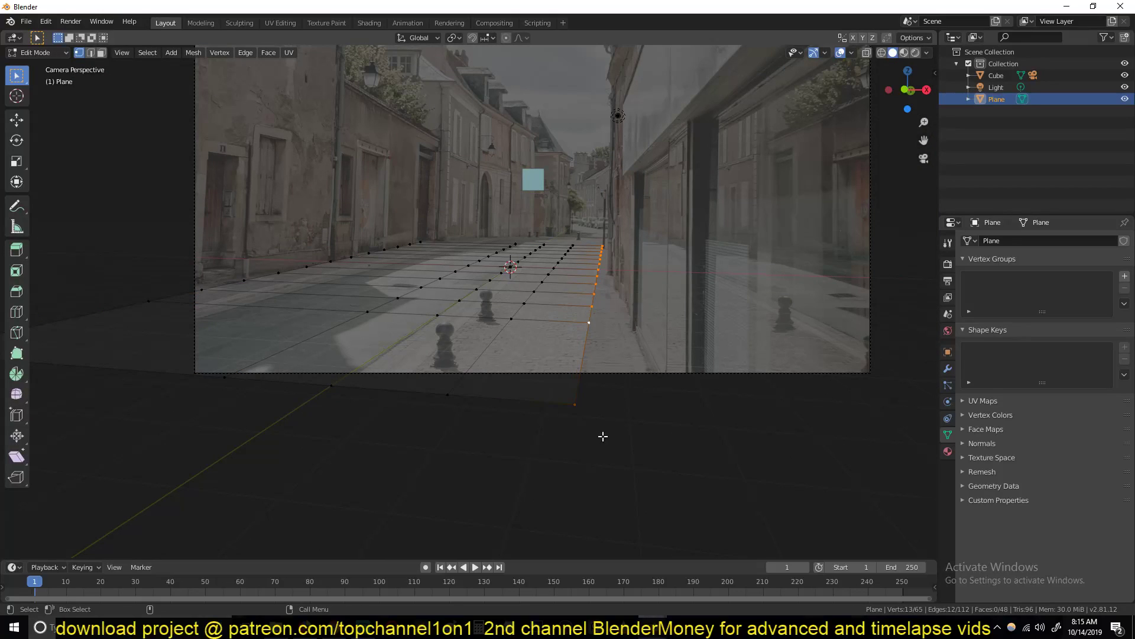
# Step: Turn on proportional editing and slide the plane's right-edge vertices sideways along X
pyautogui.click(576, 416)
pyautogui.press('o')
pyautogui.press('g')
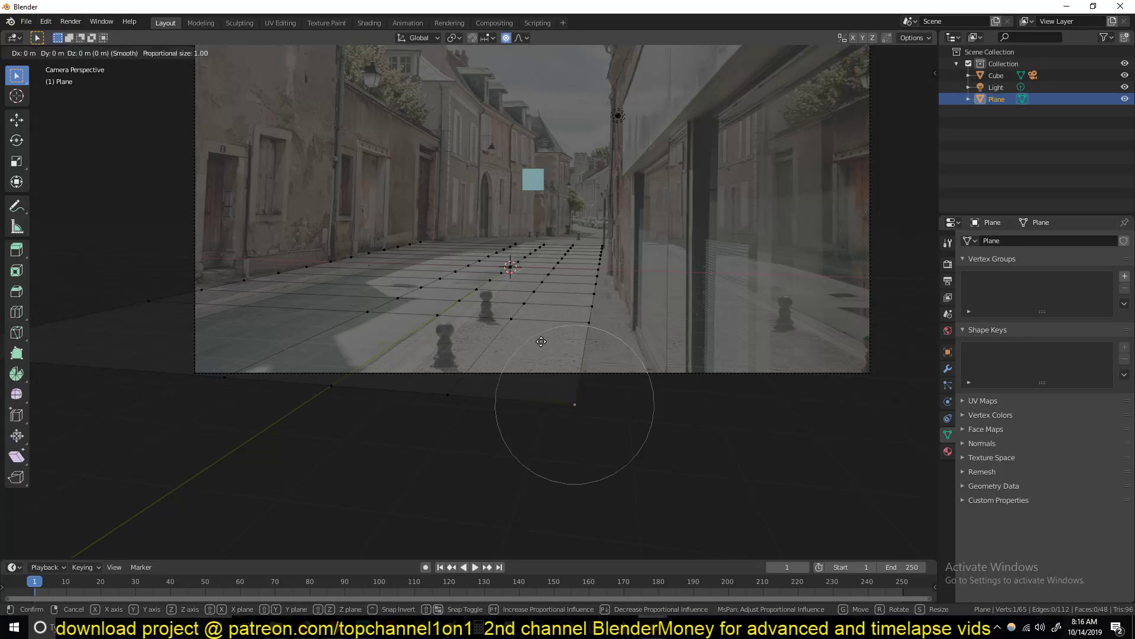
pyautogui.press('x')
pyautogui.scroll(-14, 608, 350)
pyautogui.scroll(-9, 608, 350)
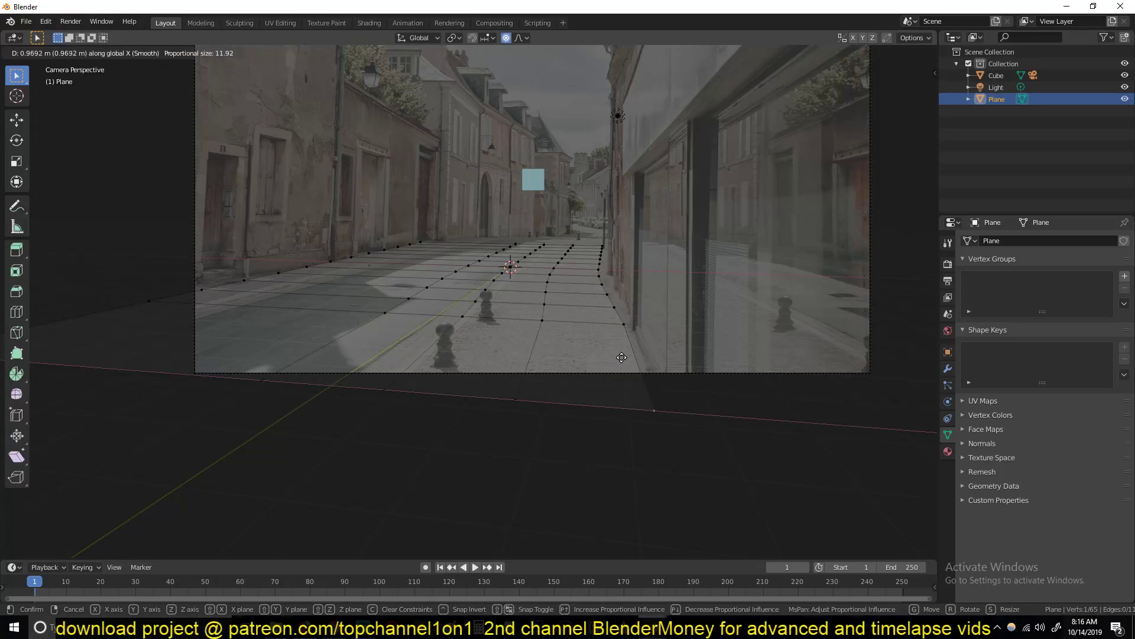
pyautogui.click(656, 358)
# Step: Rotate the right edge around Z and nudge it along X to follow the wall base
pyautogui.press('r')
pyautogui.press('z')
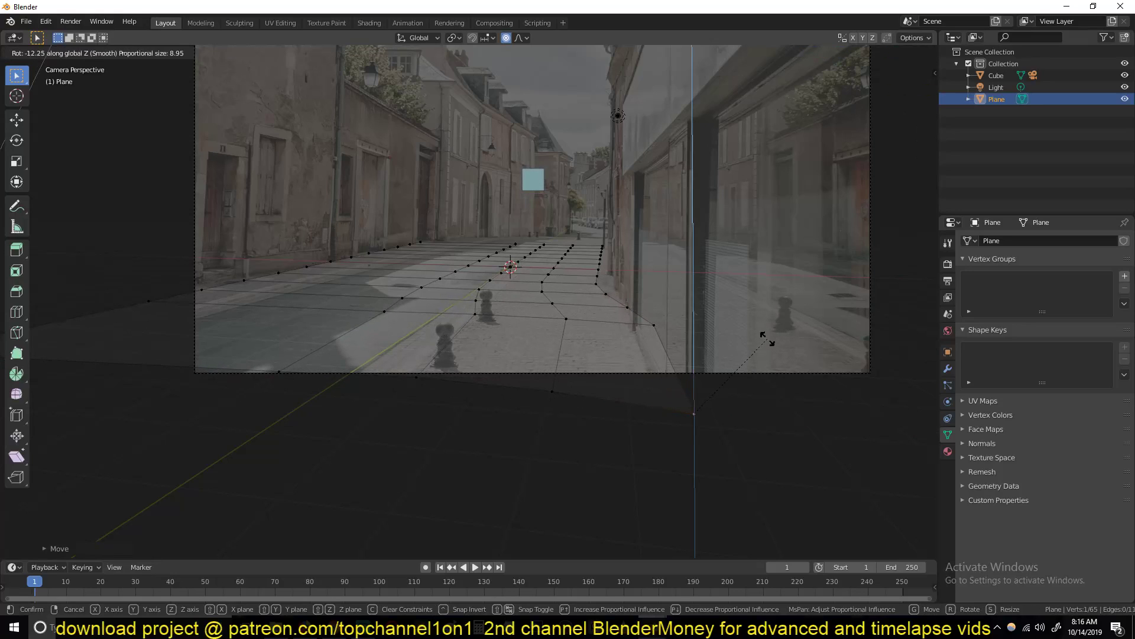
pyautogui.scroll(1, 760, 302)
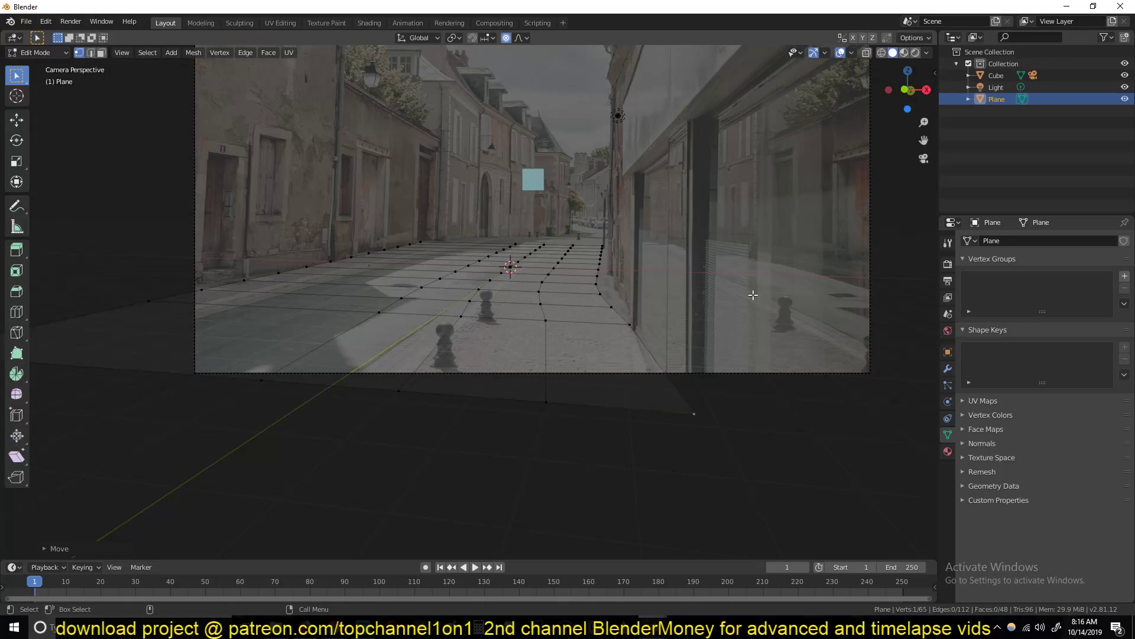
pyautogui.click(769, 341)
pyautogui.press('g')
pyautogui.press('x')
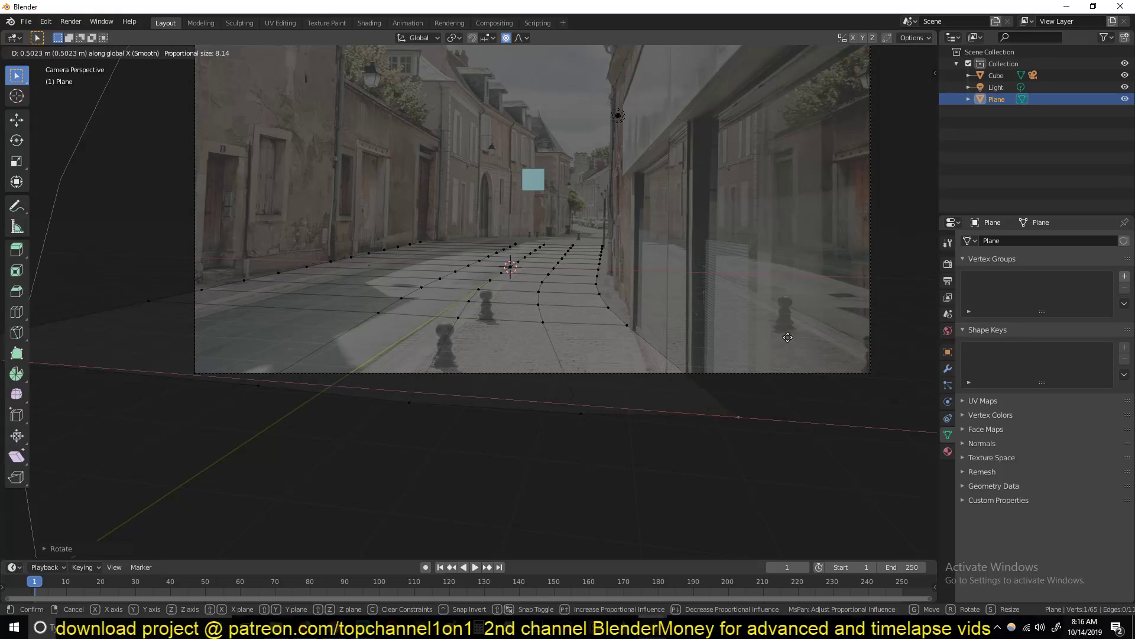
pyautogui.click(716, 327)
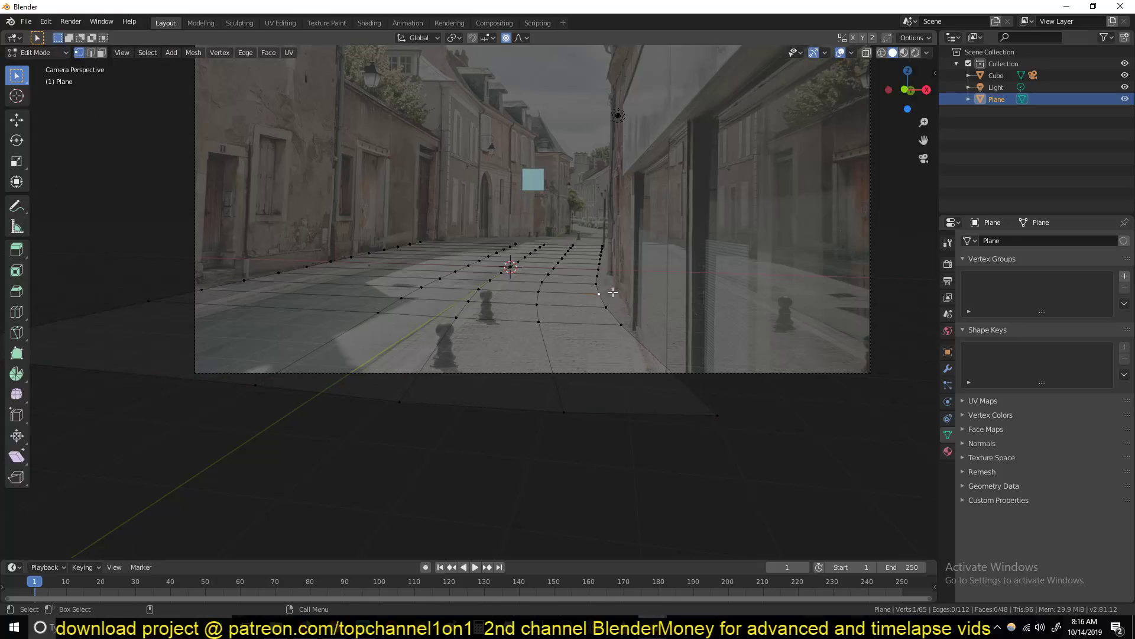
# Step: Push the right-edge vertices further outward along X, then select the near right corner vertex
pyautogui.press('g')
pyautogui.press('x')
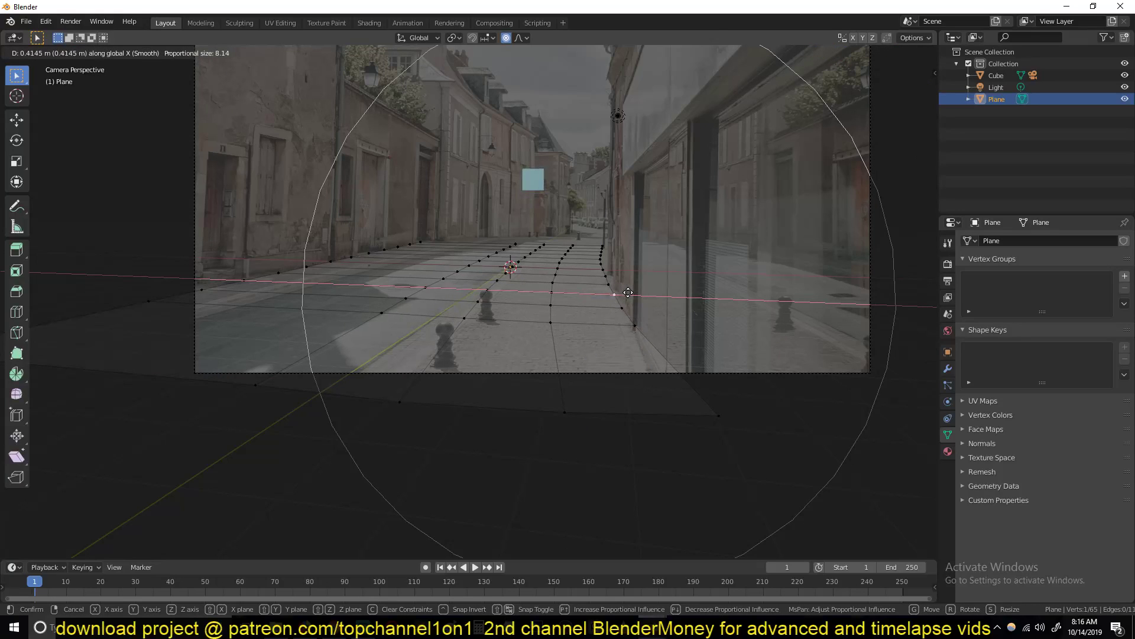
pyautogui.scroll(-3, 631, 294)
pyautogui.click(633, 295)
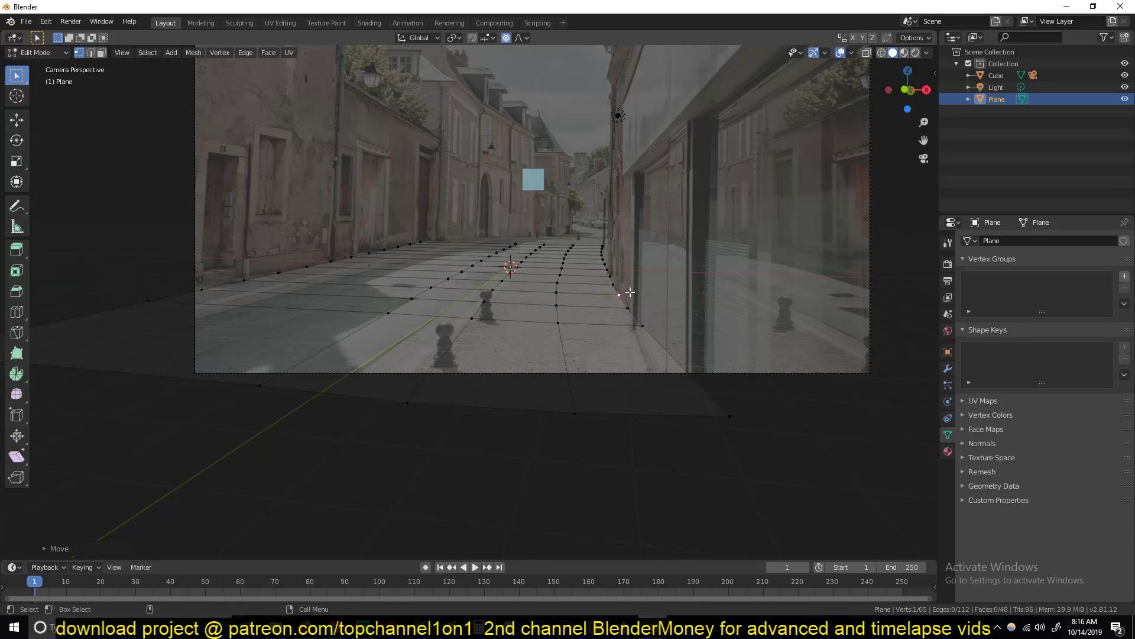
pyautogui.press('g')
pyautogui.press('x')
pyautogui.click(618, 243)
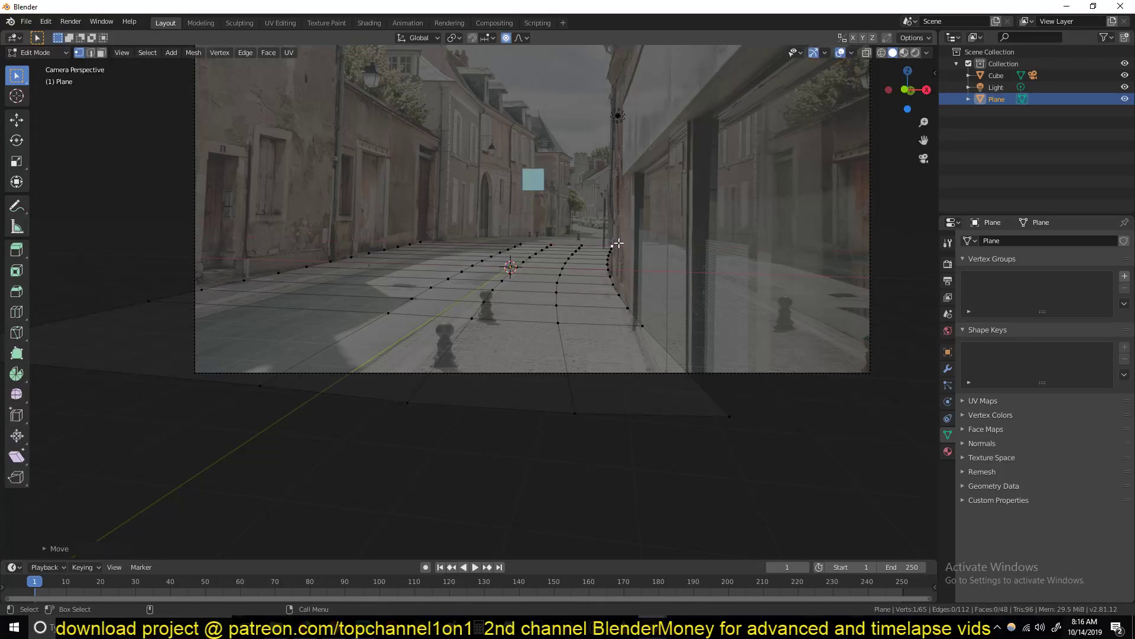
pyautogui.click(434, 237)
pyautogui.scroll(2, 433, 237)
# Step: Add a new edge loop across the ground plane with Ctrl+R
pyautogui.hotkey('ctrl', 't')
pyautogui.rightClick(438, 238)
pyautogui.hotkey('ctrl', 'r')
pyautogui.click(511, 212)
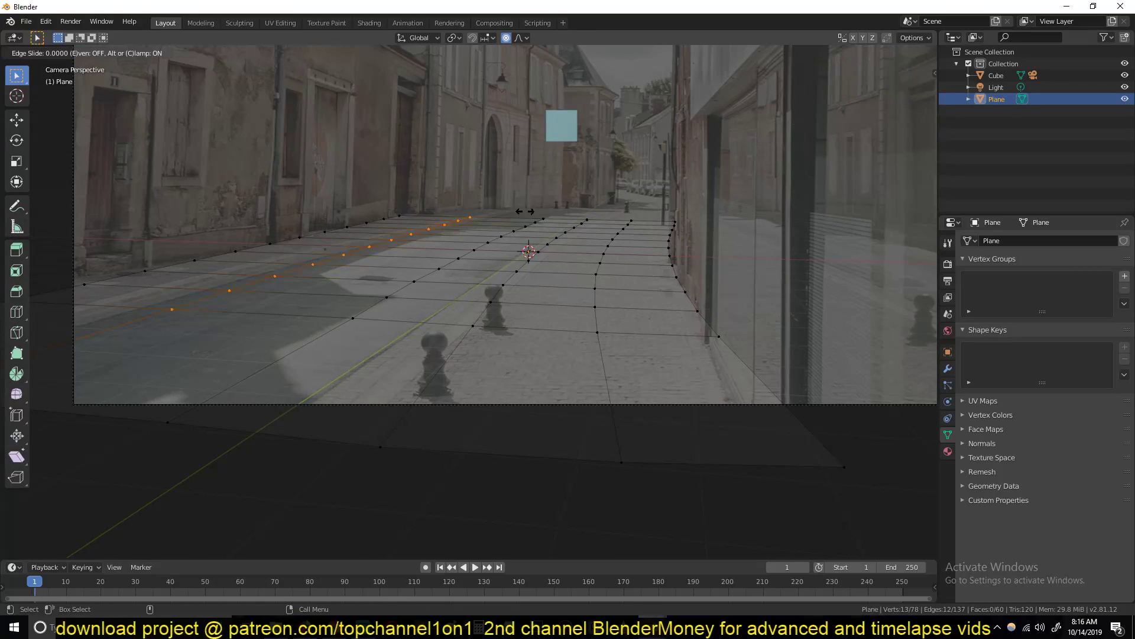
pyautogui.click(510, 212)
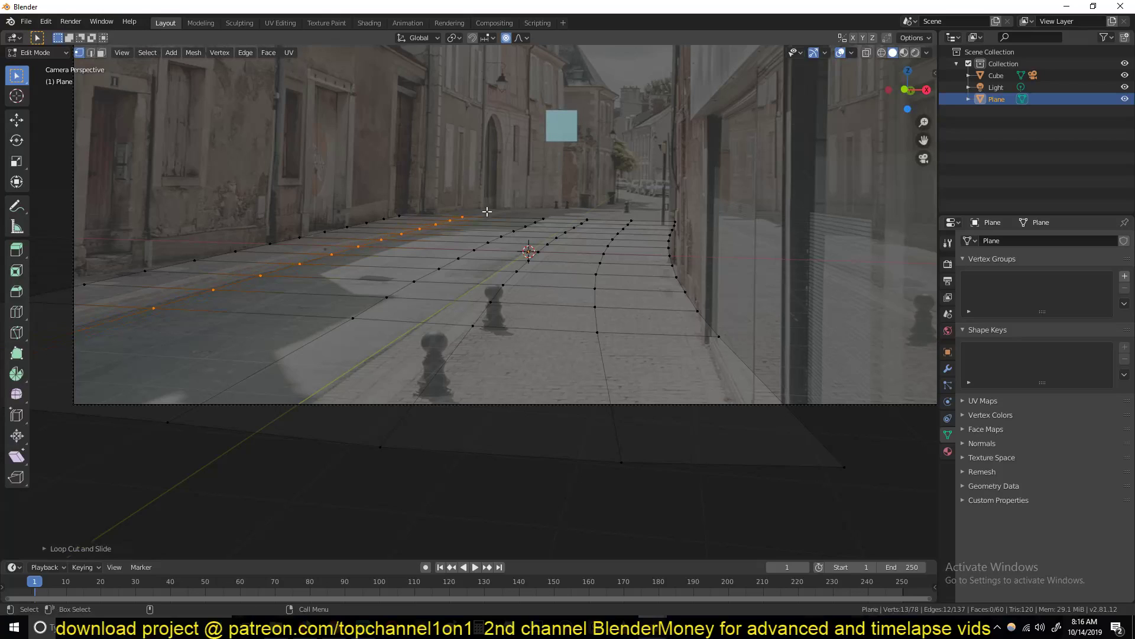
# Step: Select a single far-edge vertex and move it to the right
pyautogui.click(478, 211)
pyautogui.hotkey('alt', 'a')
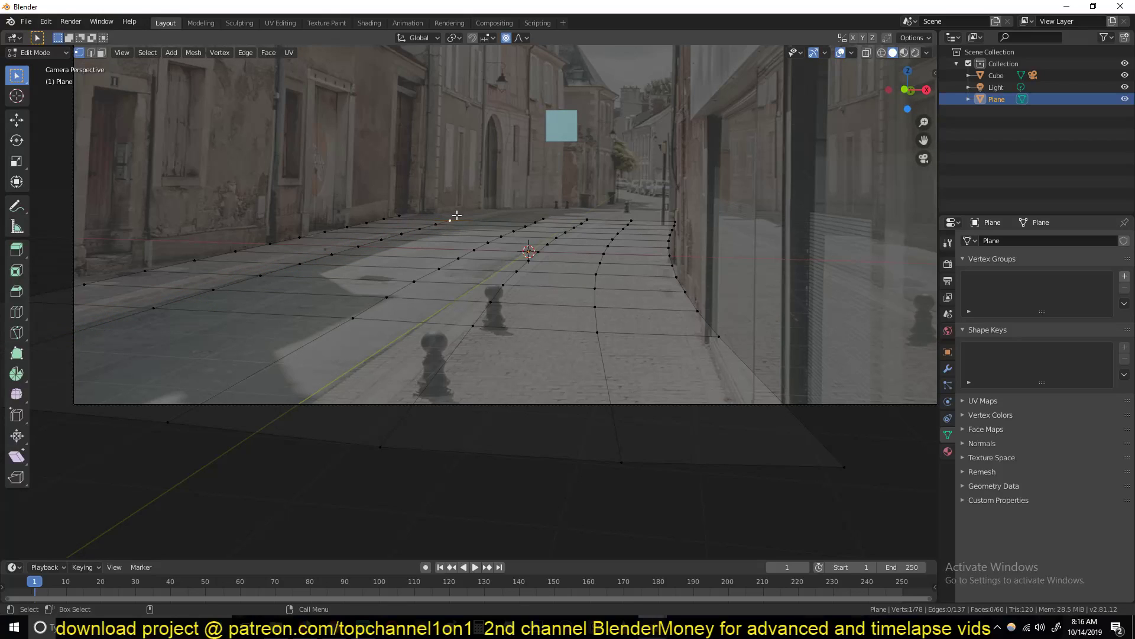
pyautogui.click(463, 217)
pyautogui.press('g')
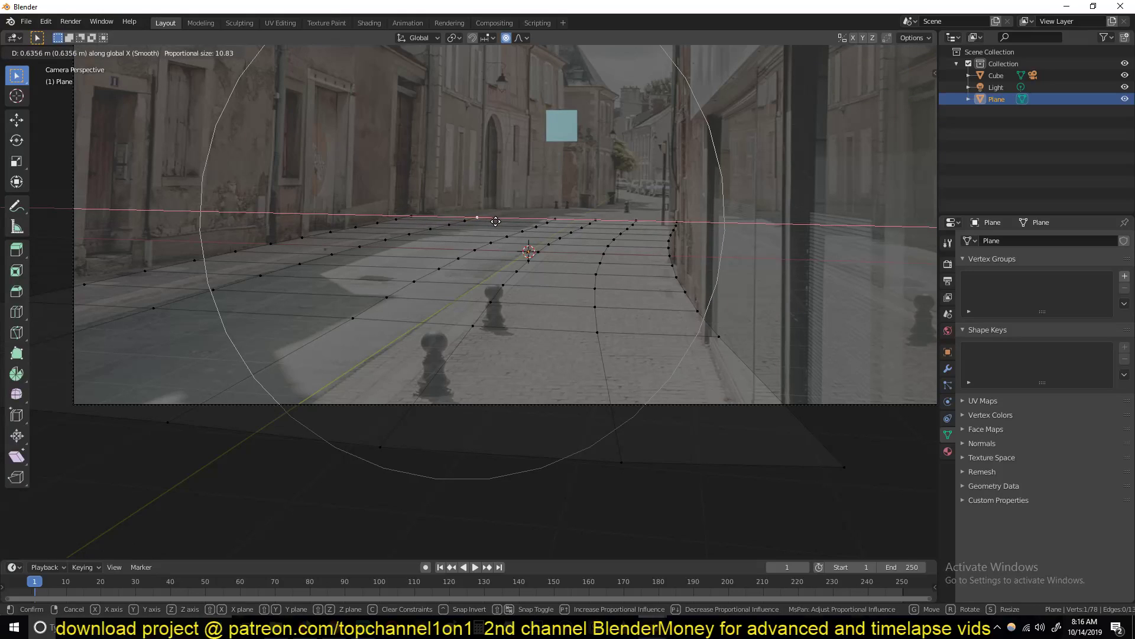
pyautogui.click(498, 222)
# Step: Push the far vertex row up the street along Y and adjust its height along Z
pyautogui.keyDown('alt'); pyautogui.click(509, 218); pyautogui.keyUp('alt')
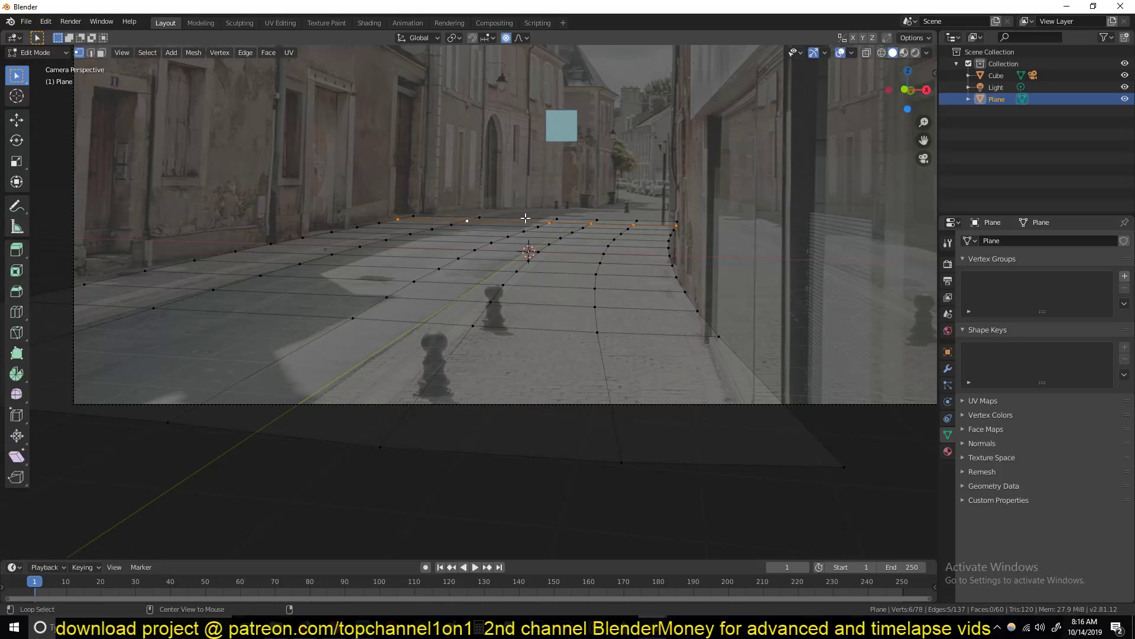
pyautogui.press('g')
pyautogui.press('y')
pyautogui.click(601, 211)
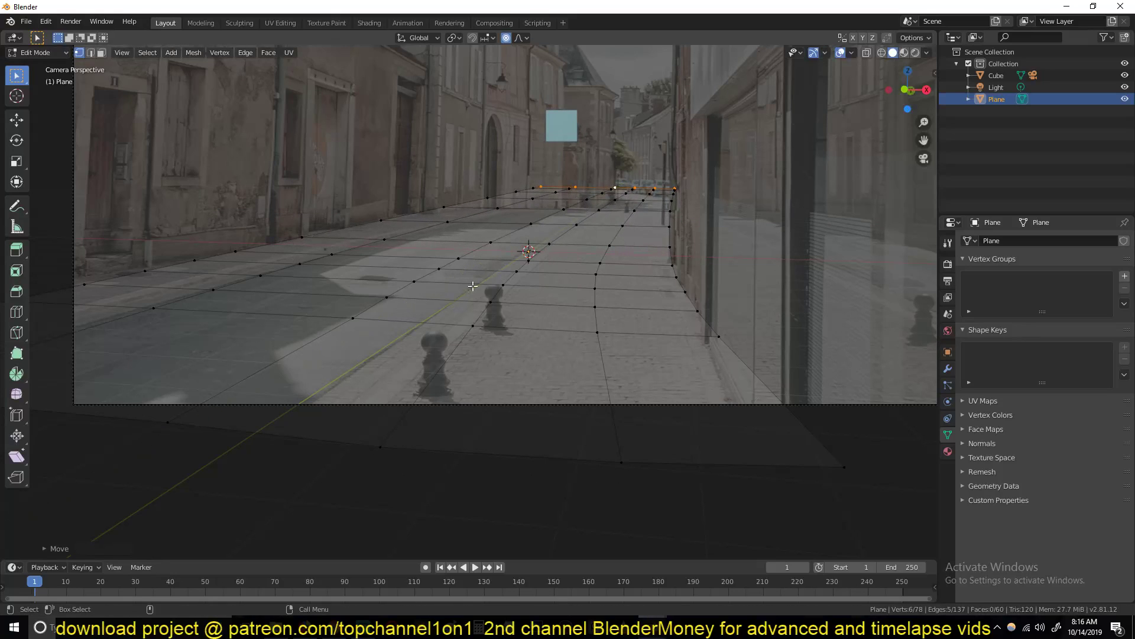
pyautogui.press('g')
pyautogui.press('z')
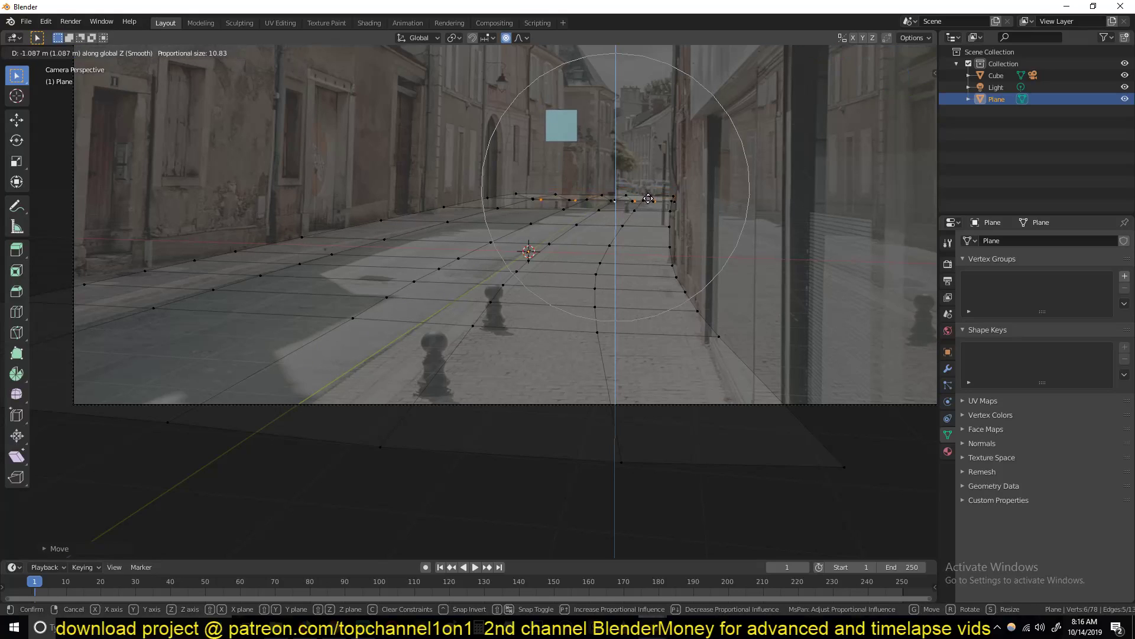
pyautogui.scroll(-5, 656, 195)
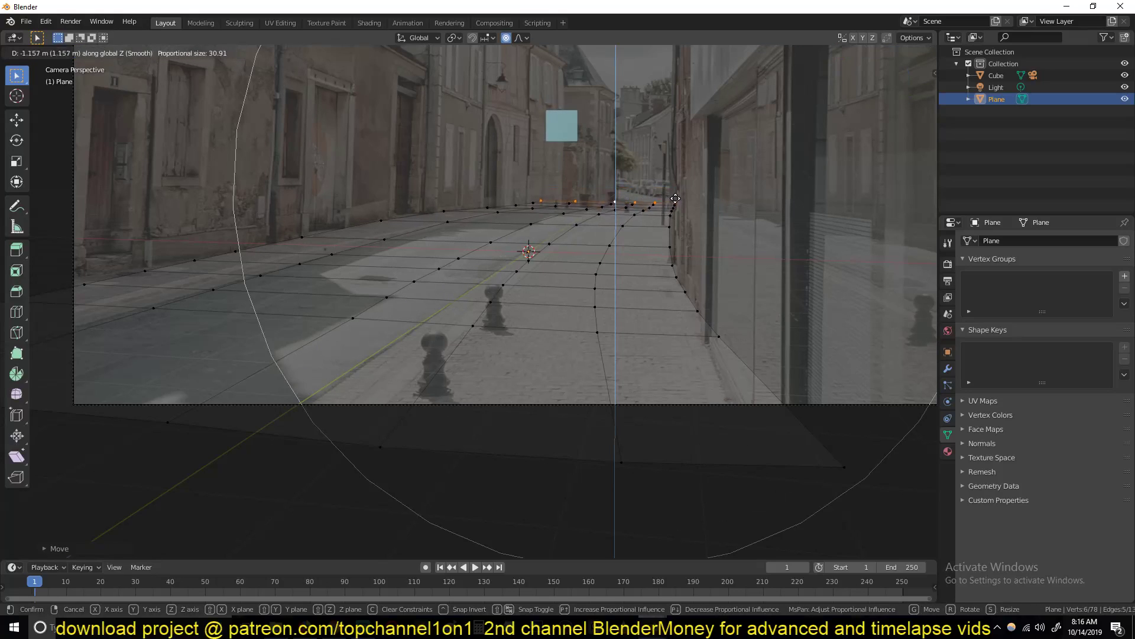
pyautogui.click(676, 198)
# Step: Extrude the far row further up the street, then lower and fine-tune its height
pyautogui.press('e')
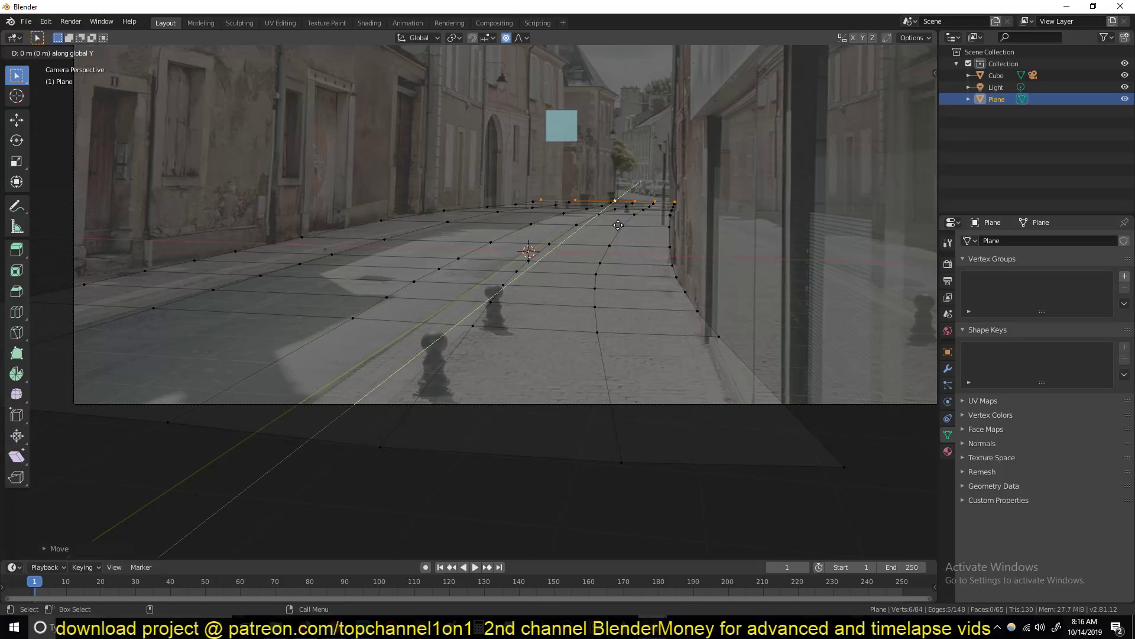
pyautogui.click(642, 213)
pyautogui.press('g')
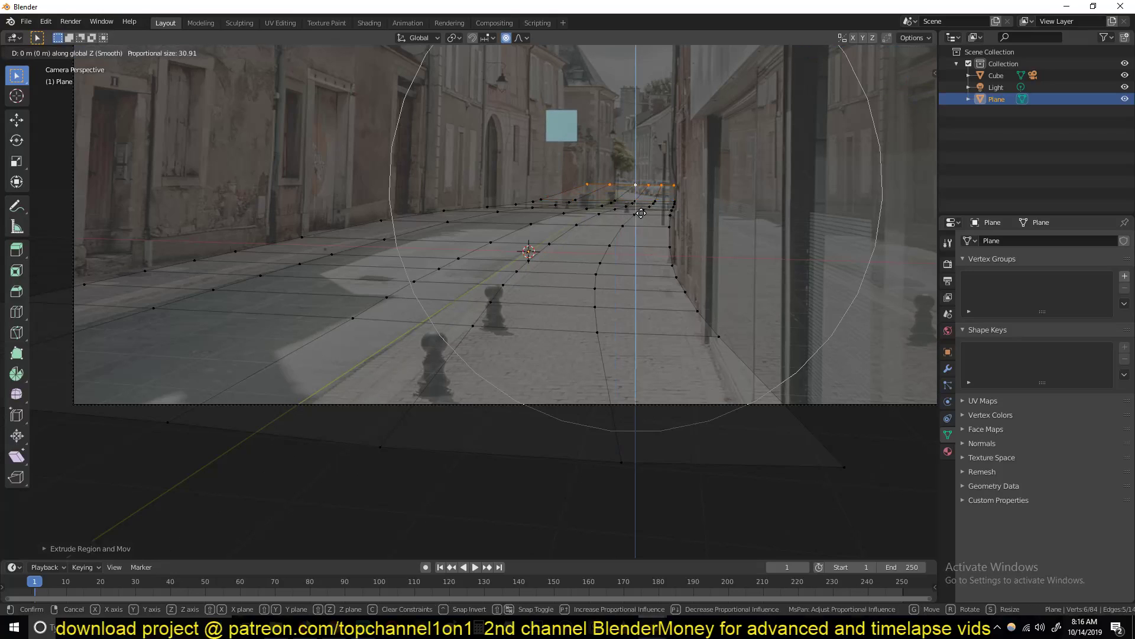
pyautogui.click(643, 221)
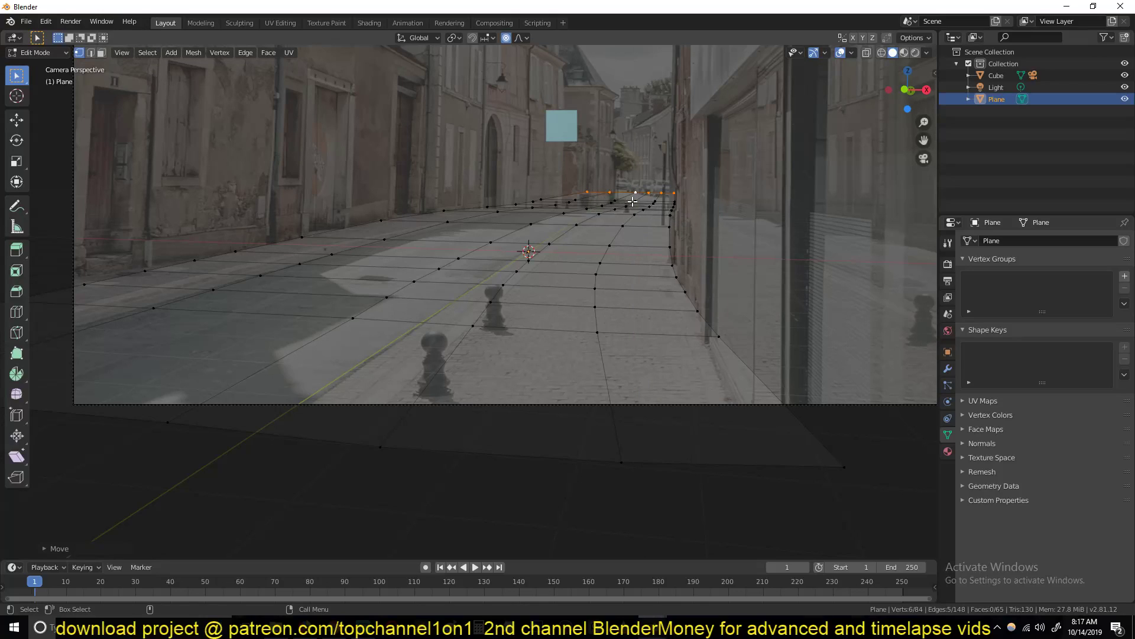
pyautogui.press('g')
pyautogui.press('z')
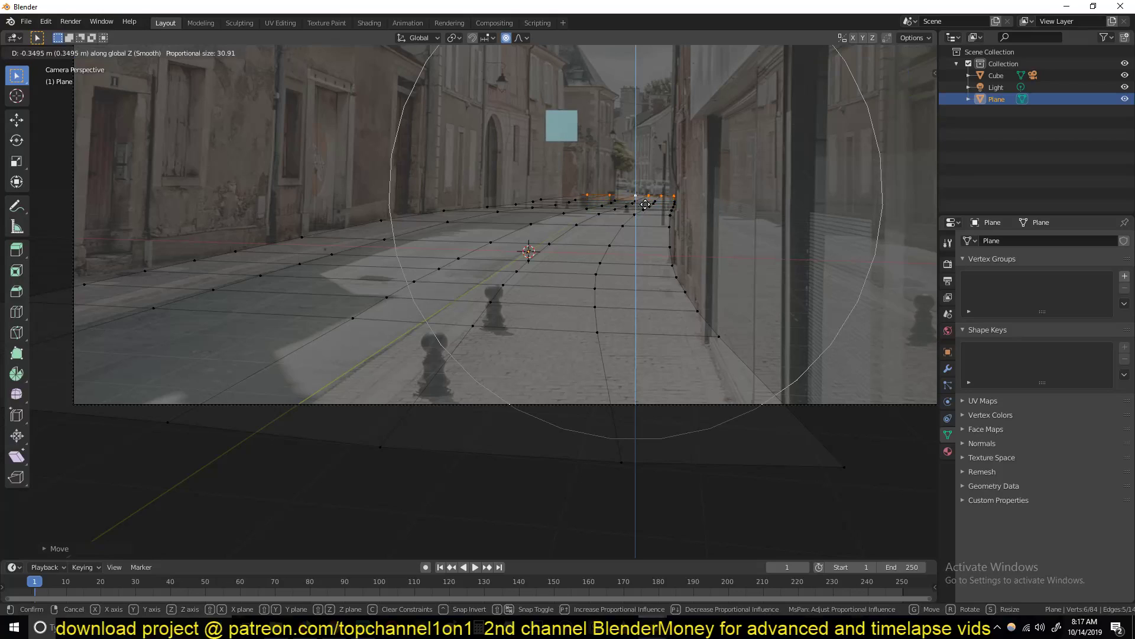
pyautogui.click(646, 204)
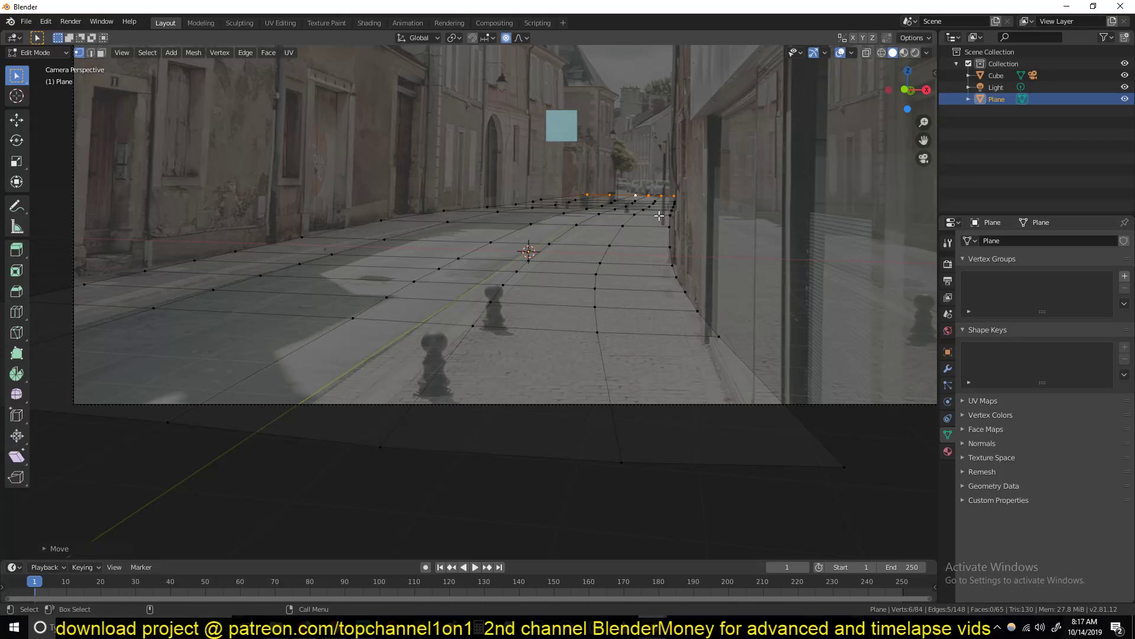
# Step: Push the far row deeper along Y and return the plane to Object Mode
pyautogui.press('g')
pyautogui.press('y')
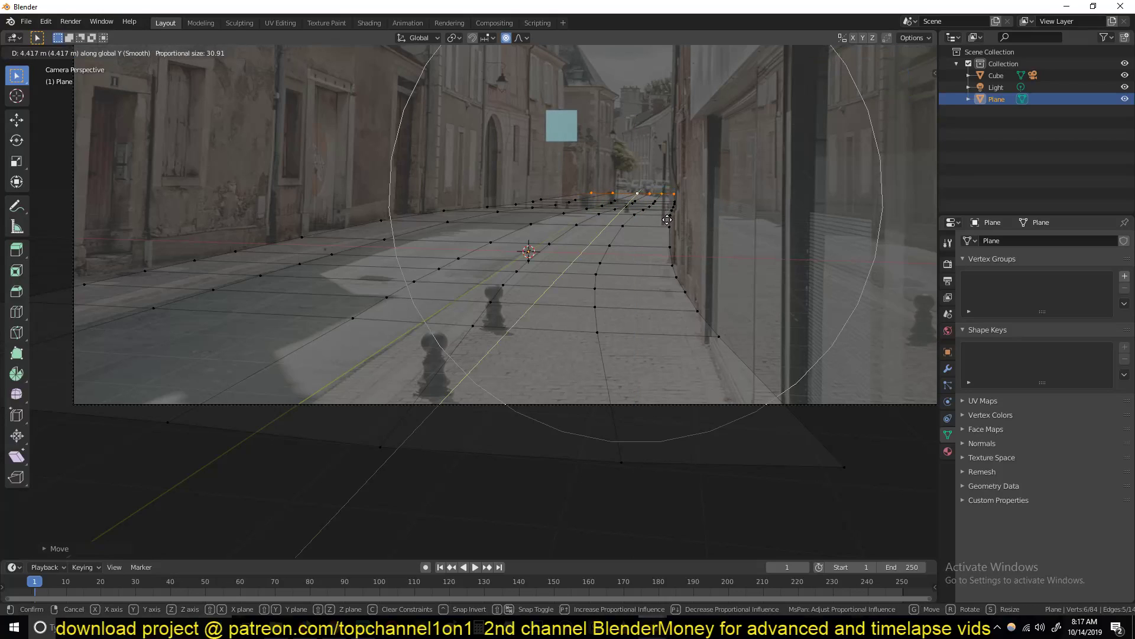
pyautogui.click(667, 220)
pyautogui.press('Tab')
pyautogui.scroll(-1, 690, 233)
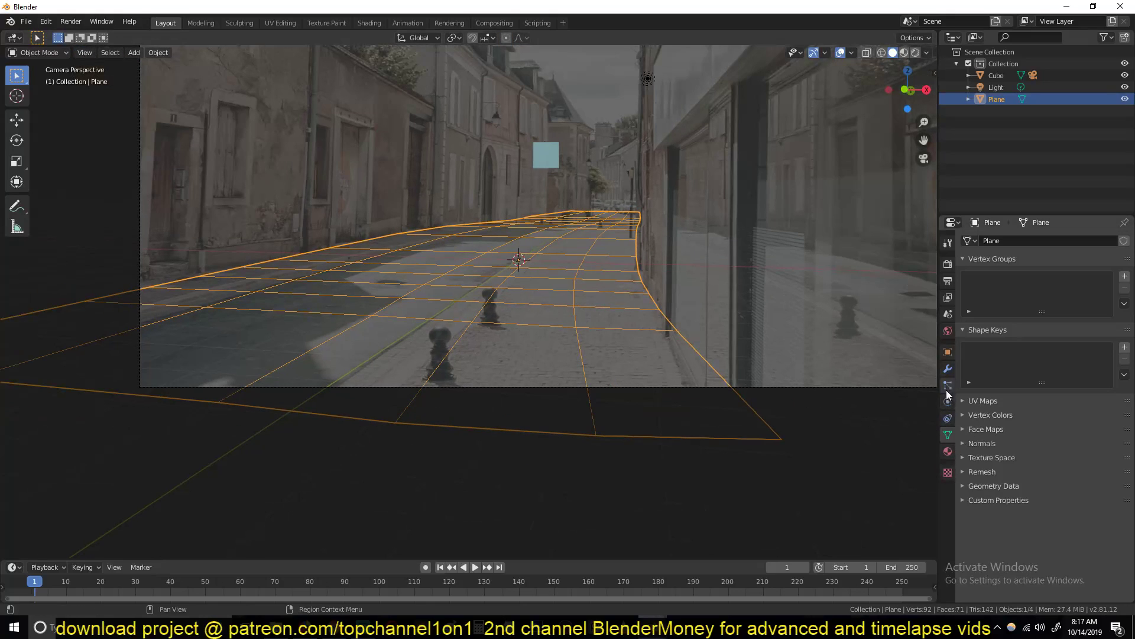
# Step: Set the plane to display as Textured instead of Wire in its object properties
pyautogui.click(948, 418)
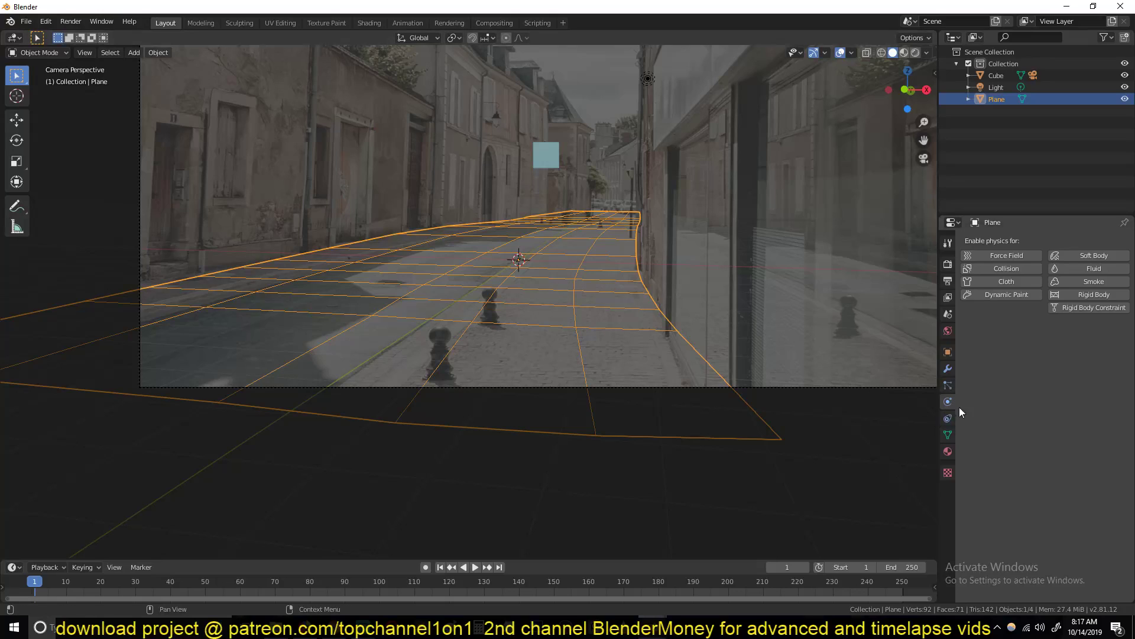
pyautogui.click(948, 352)
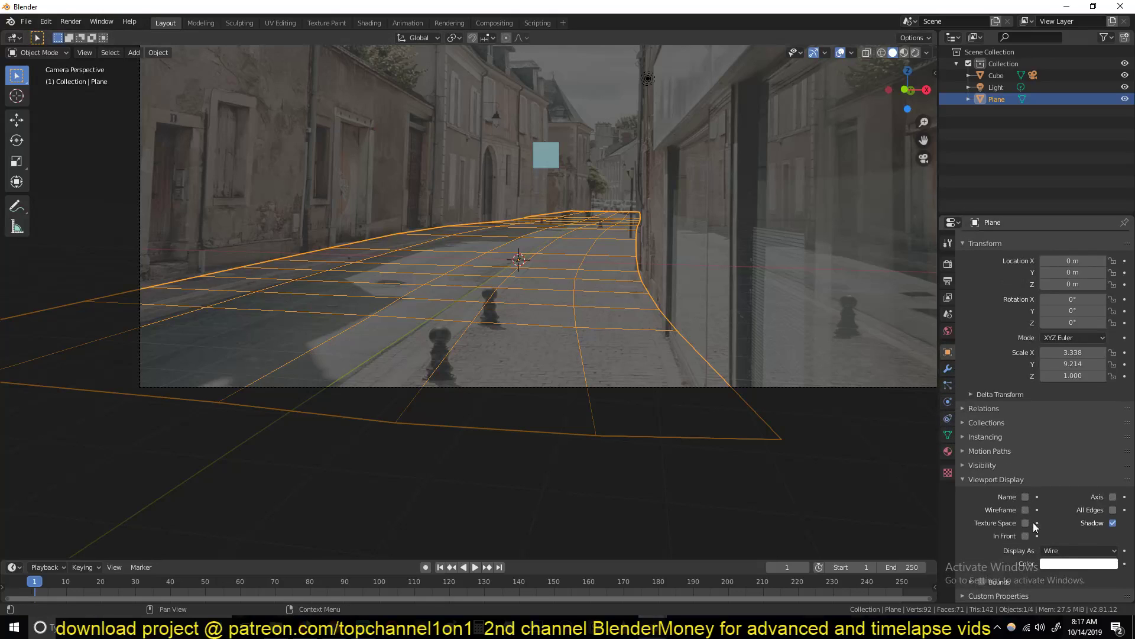
pyautogui.click(1105, 550)
pyautogui.click(1075, 498)
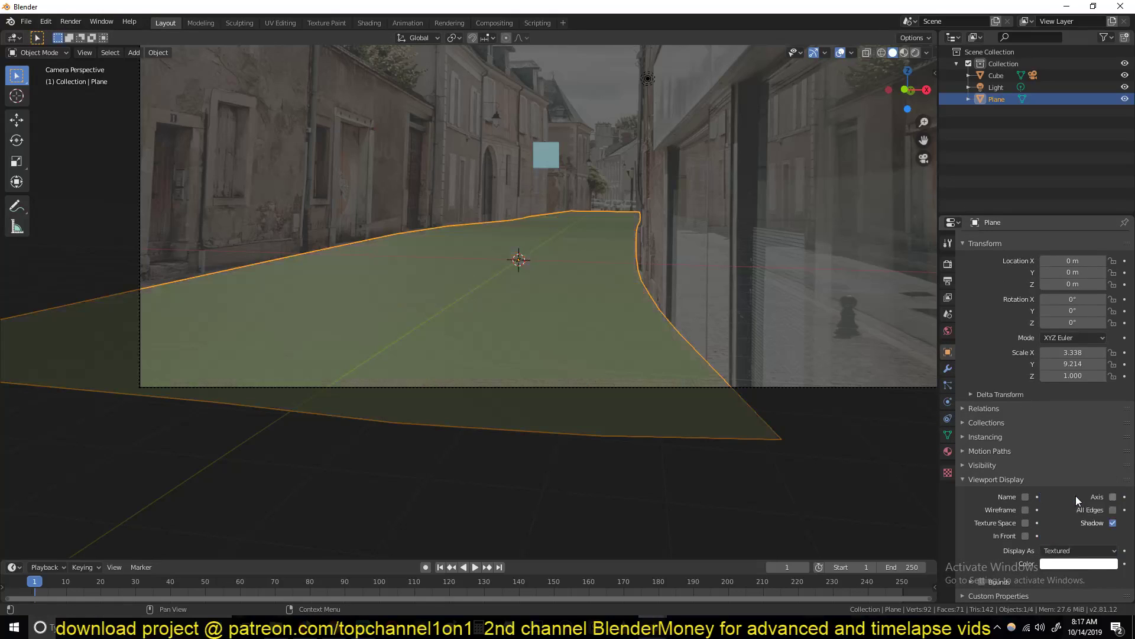
pyautogui.scroll(-2, 651, 341)
pyautogui.scroll(-1, 651, 345)
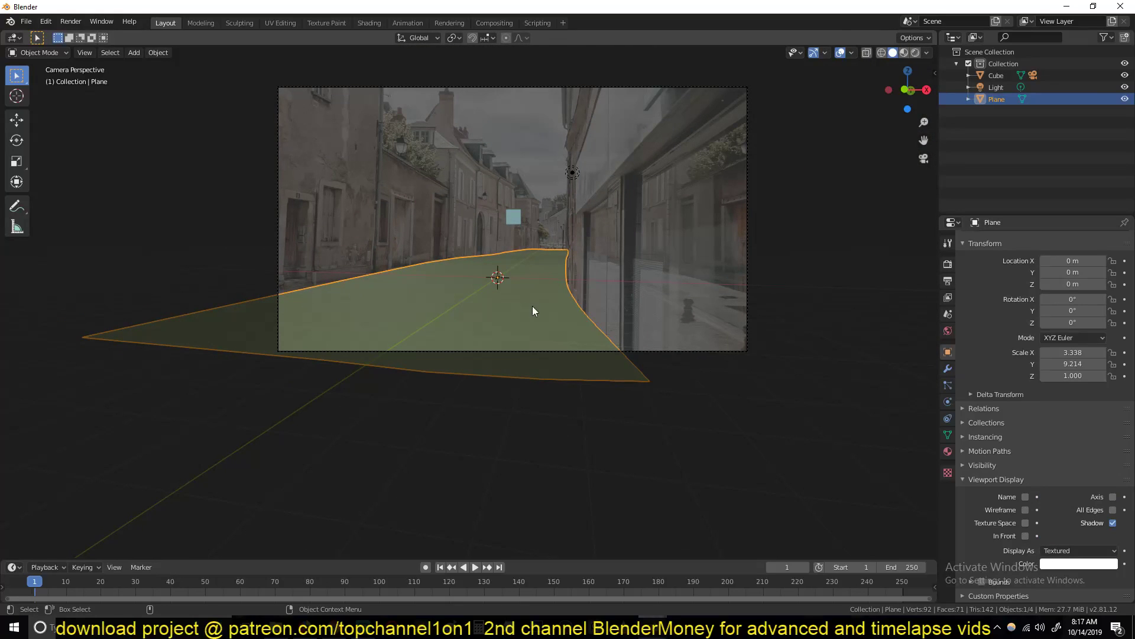
# Step: Extrude both side boundary loops straight up along Z to raise the street walls
pyautogui.press('Tab')
pyautogui.scroll(3, 588, 319)
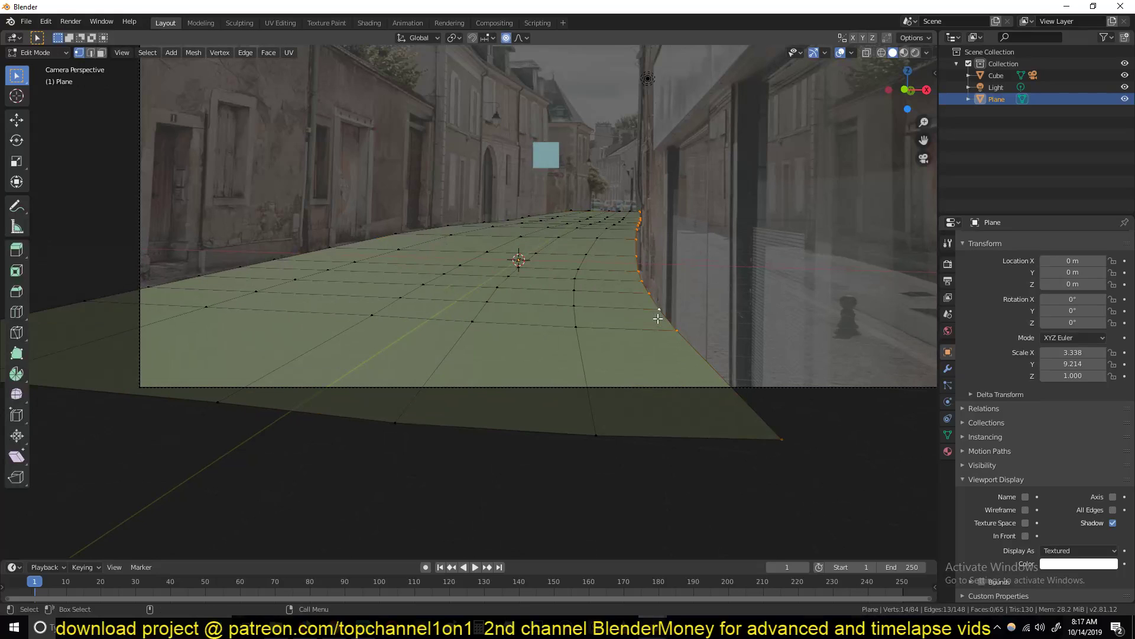
pyautogui.press('2')
pyautogui.keyDown('alt'); pyautogui.keyDown('shift'); pyautogui.click(248, 261); pyautogui.keyUp('shift'); pyautogui.keyUp('alt')
pyautogui.press('e')
pyautogui.press('z')
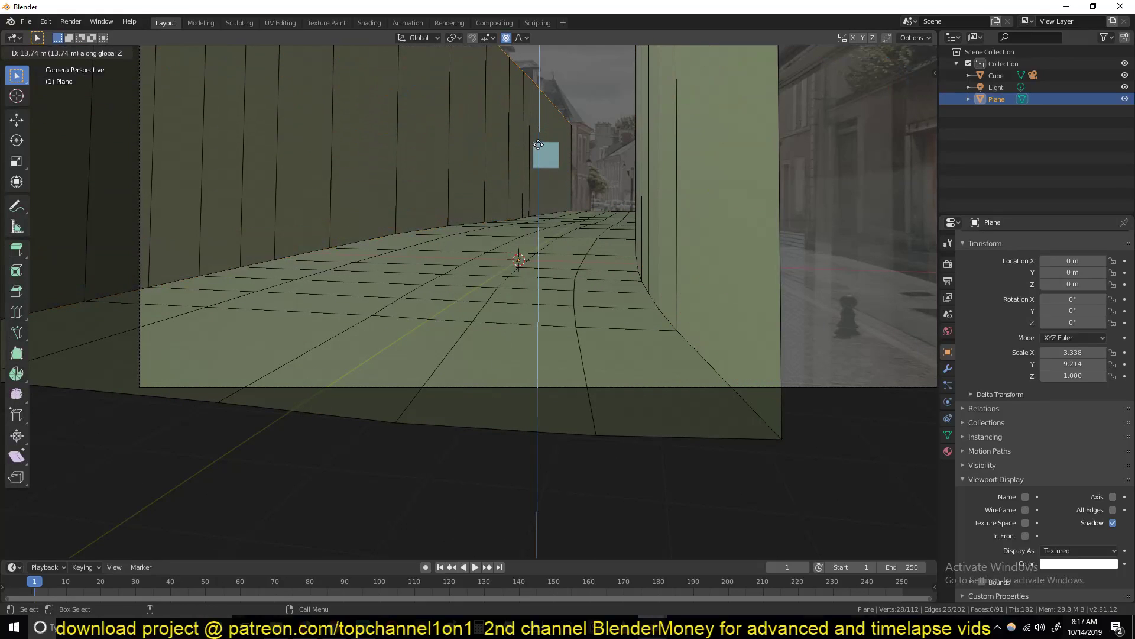
pyautogui.click(538, 145)
# Step: In wireframe, extrude the far wall and floor edges along Y, then return to the camera view
pyautogui.press('z')
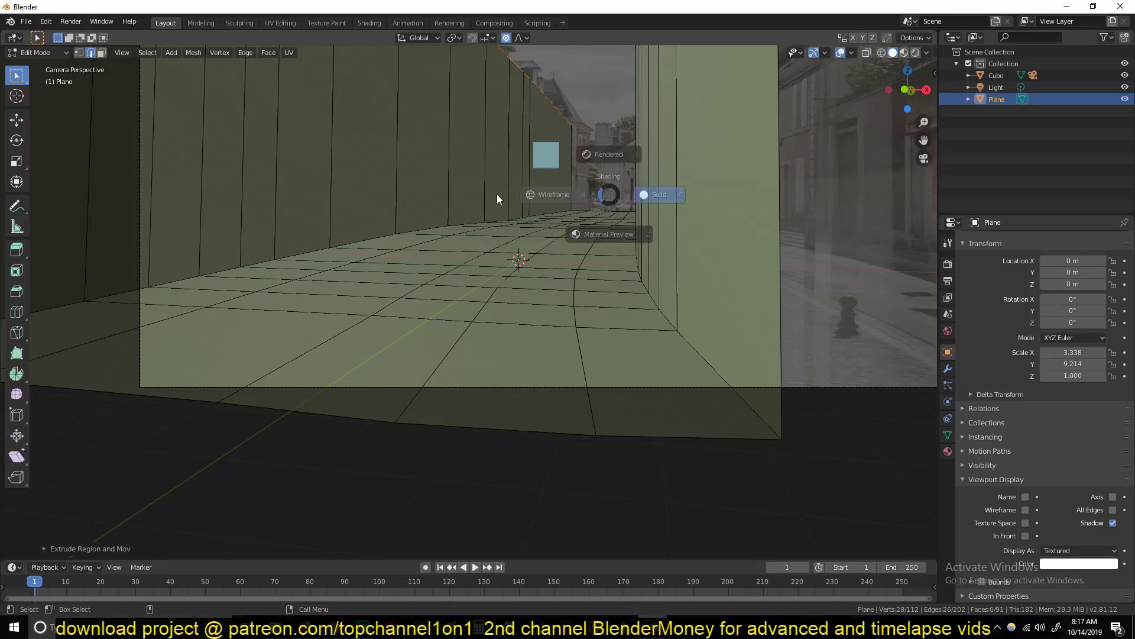
pyautogui.click(466, 194)
pyautogui.scroll(1, 458, 290)
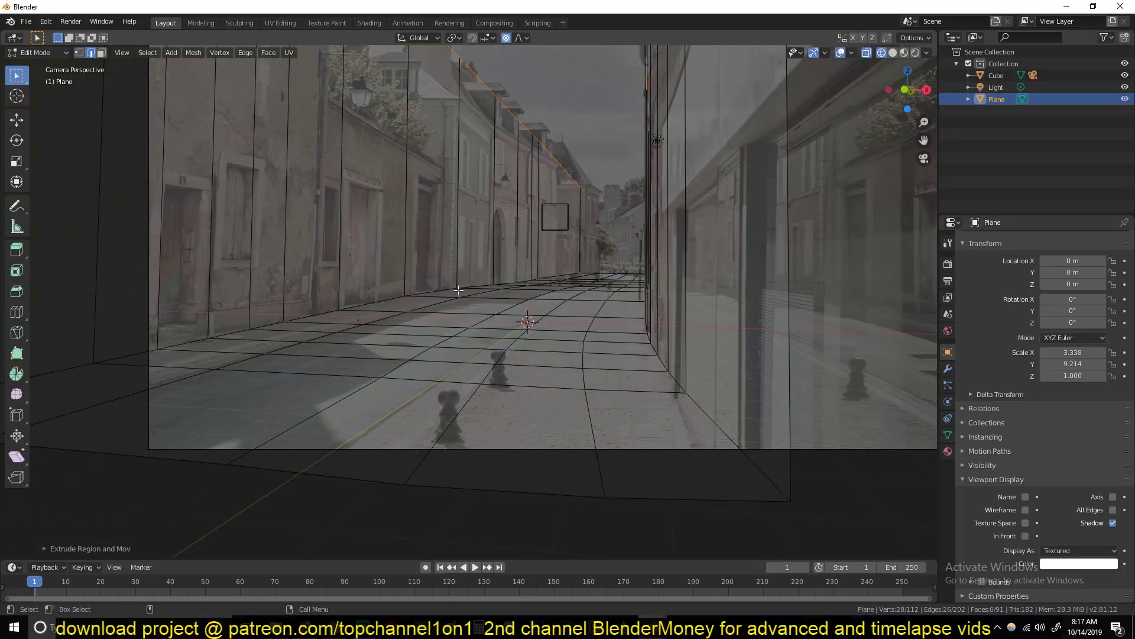
pyautogui.keyDown('alt'); pyautogui.click(579, 225); pyautogui.keyUp('alt')
pyautogui.press('e')
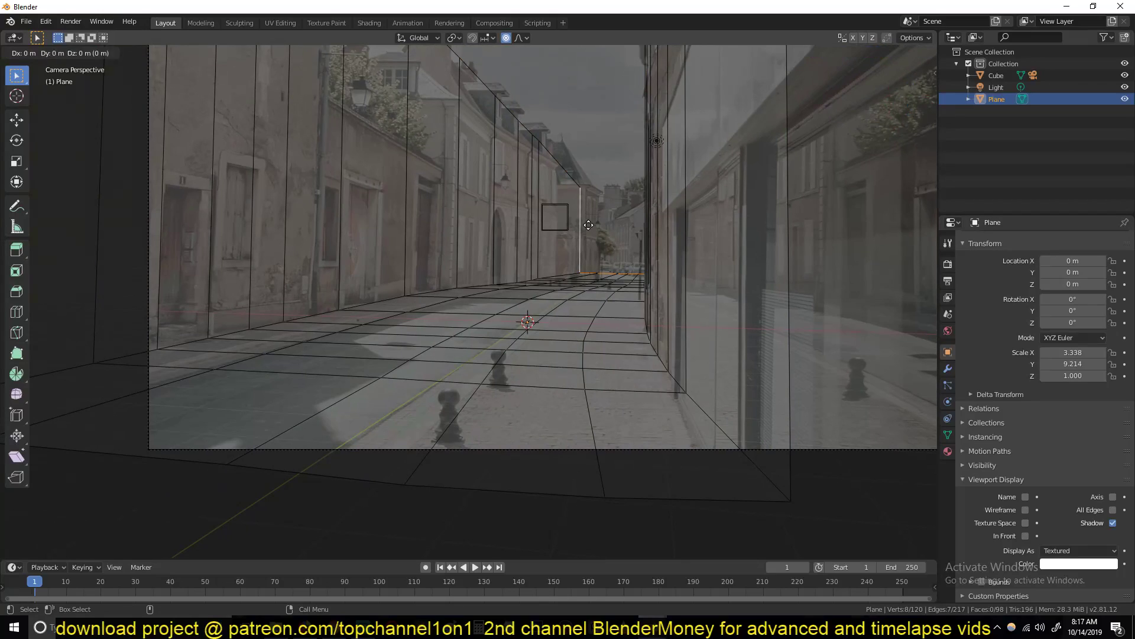
pyautogui.press('y')
pyautogui.click(598, 230)
pyautogui.press('Tab')
pyautogui.moveTo(606, 229); pyautogui.dragTo(570, 286, button='middle')
pyautogui.press('KP_0')
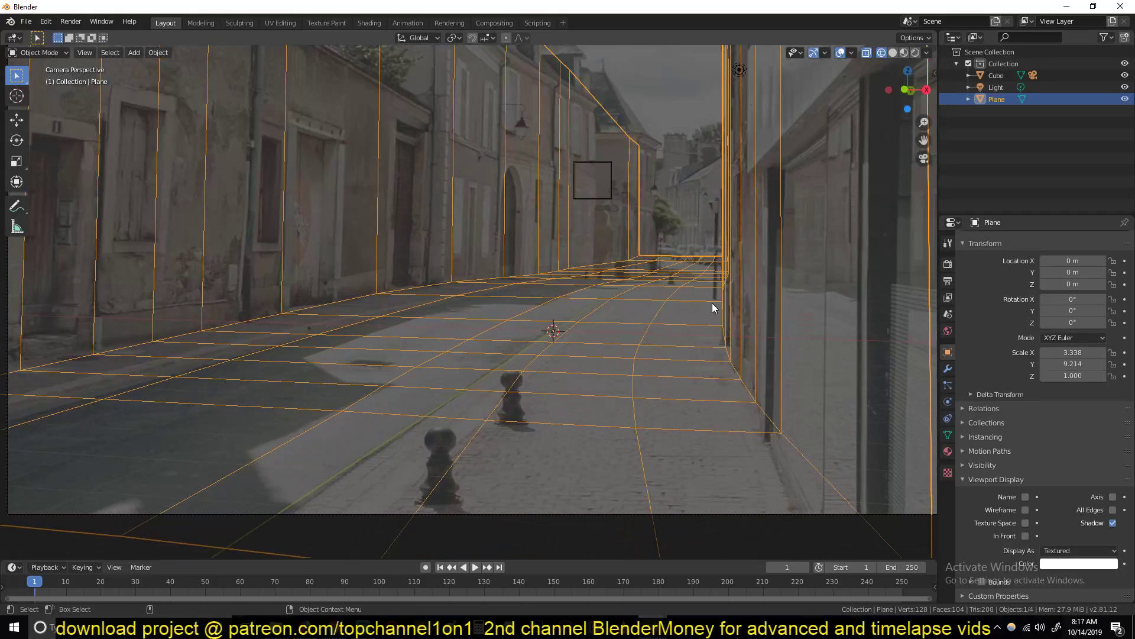
# Step: Select the camera and open its Clip End field in the Camera data properties
pyautogui.scroll(-4, 761, 211)
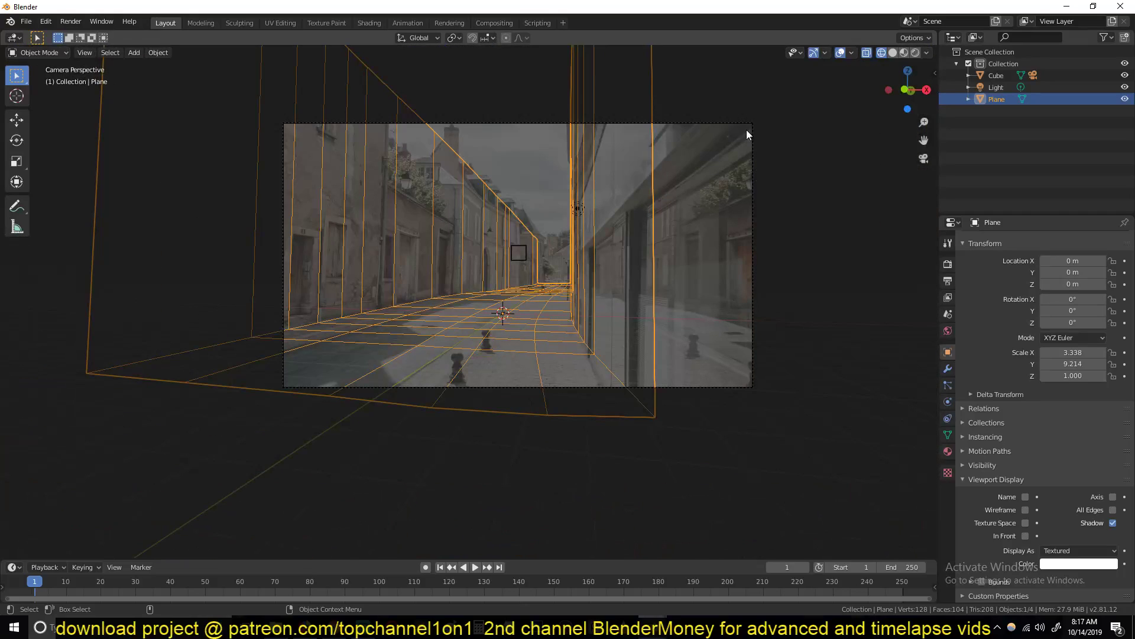
pyautogui.click(750, 124)
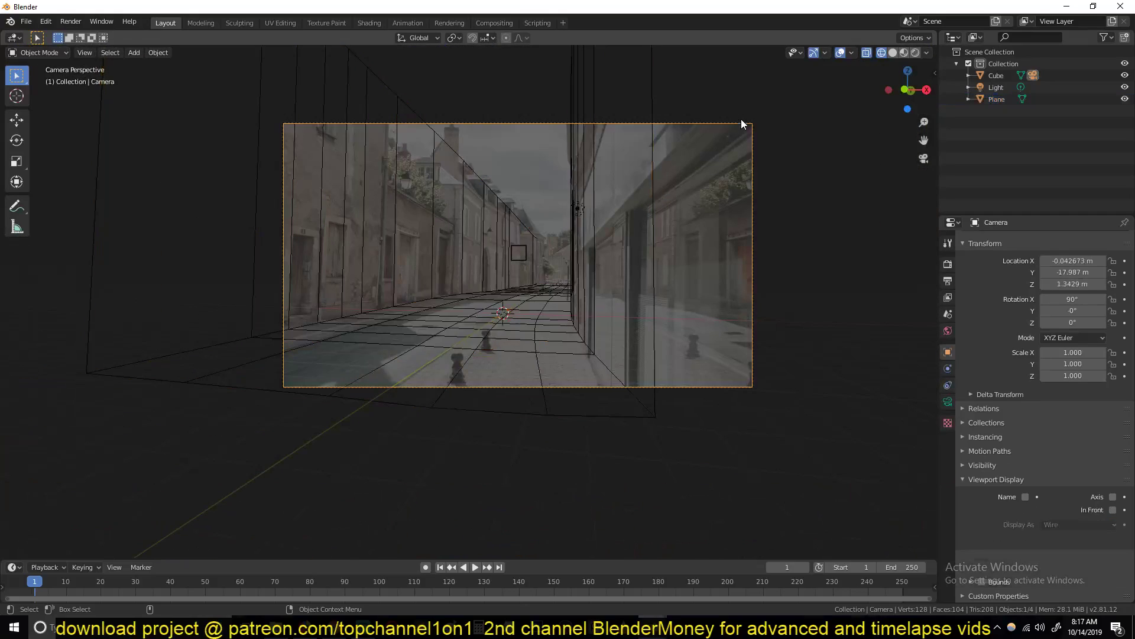
pyautogui.click(948, 401)
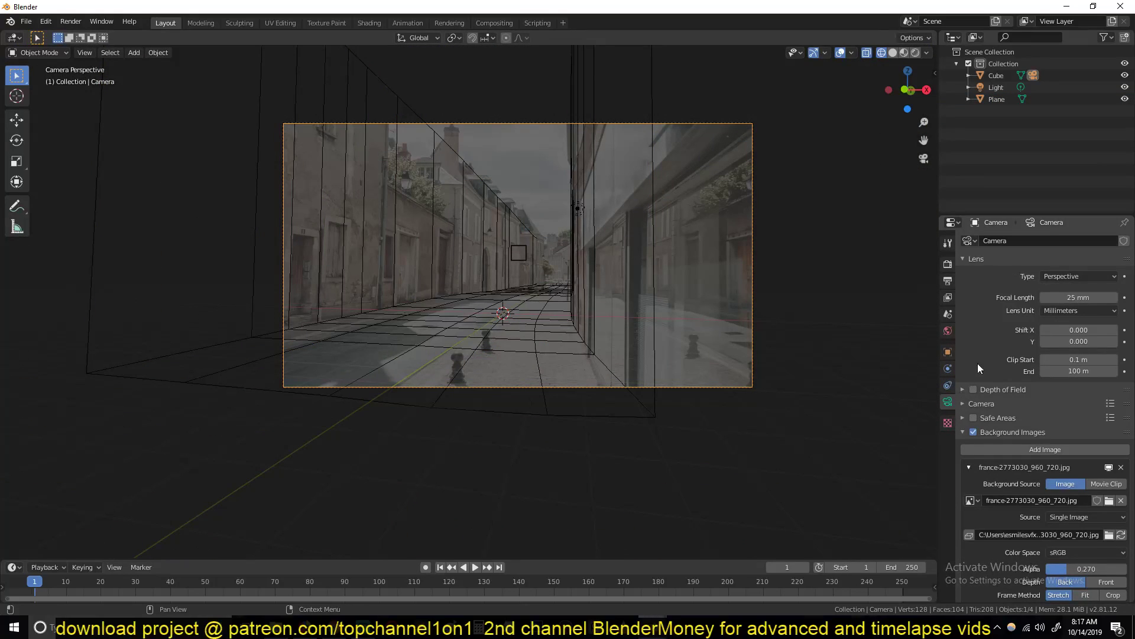
pyautogui.click(1069, 372)
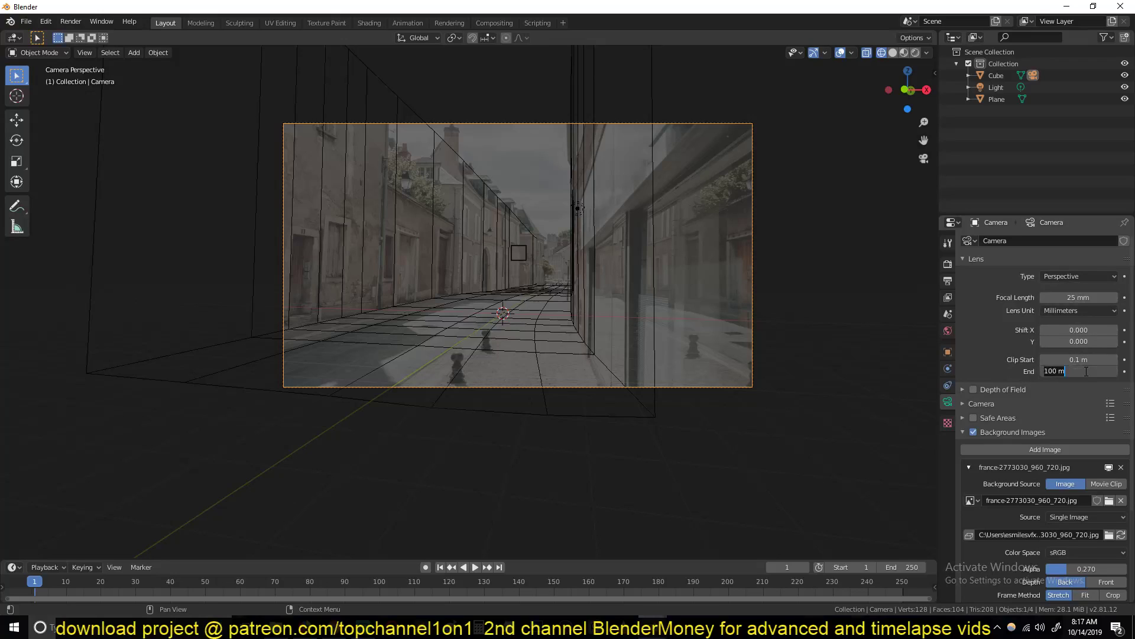
# Step: Change the camera's Clip End to 1000 m
pyautogui.click(1056, 371)
pyautogui.write('0')
pyautogui.press('Return')
pyautogui.scroll(3, 621, 313)
# Step: Push the street plane's far edge deeper, then split off a second 3D view of the mesh
pyautogui.click(584, 229)
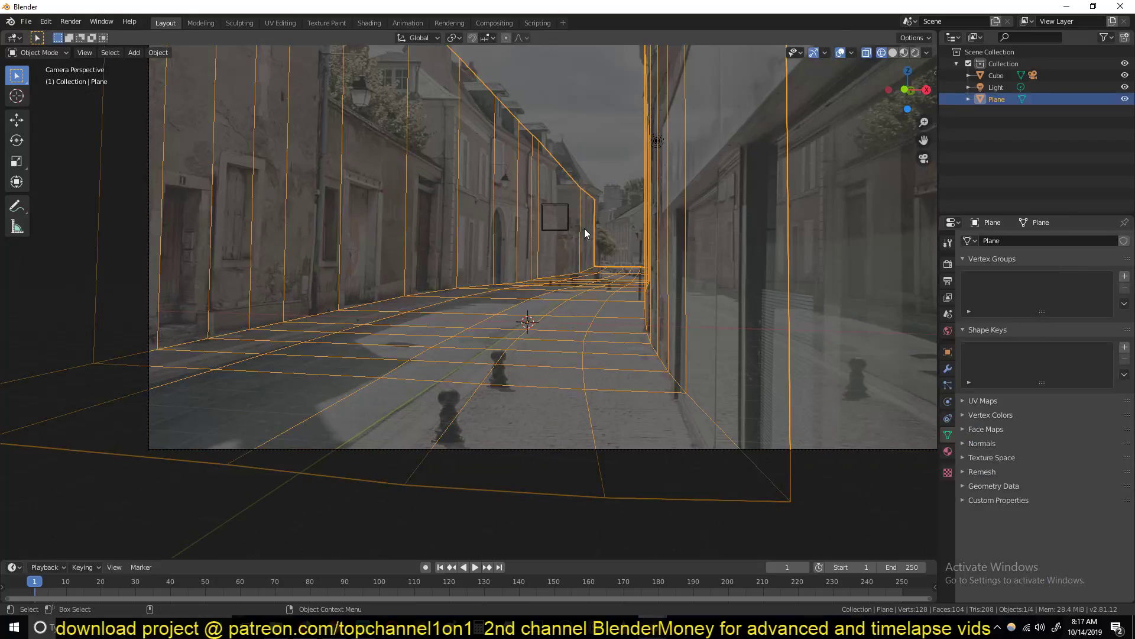
pyautogui.press('Tab')
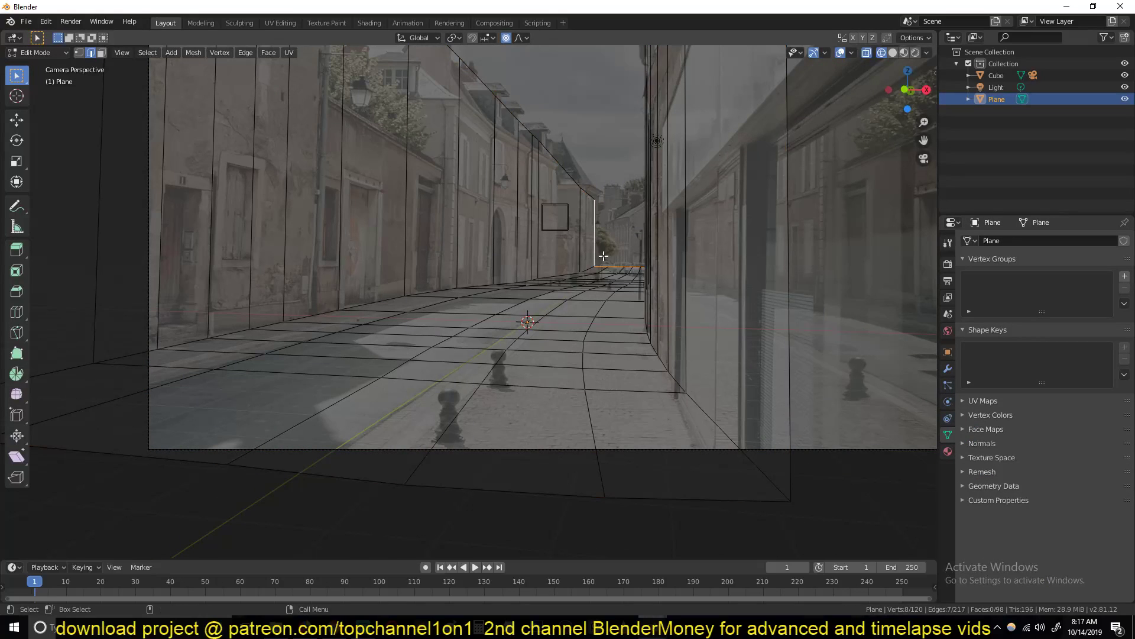
pyautogui.press('g')
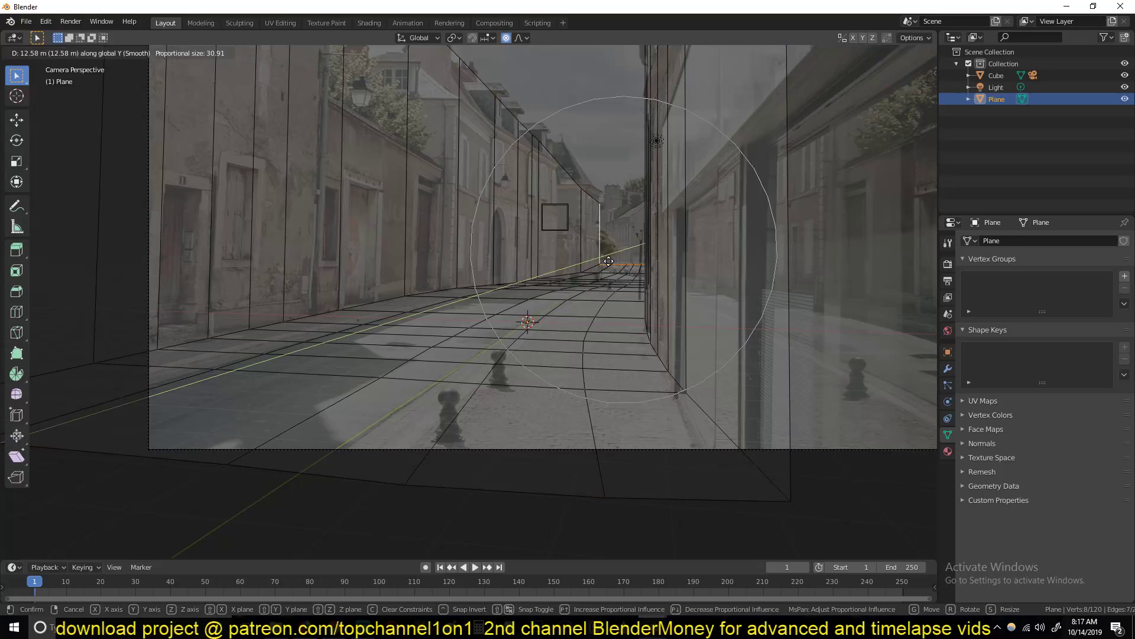
pyautogui.click(613, 260)
pyautogui.scroll(-2, 613, 259)
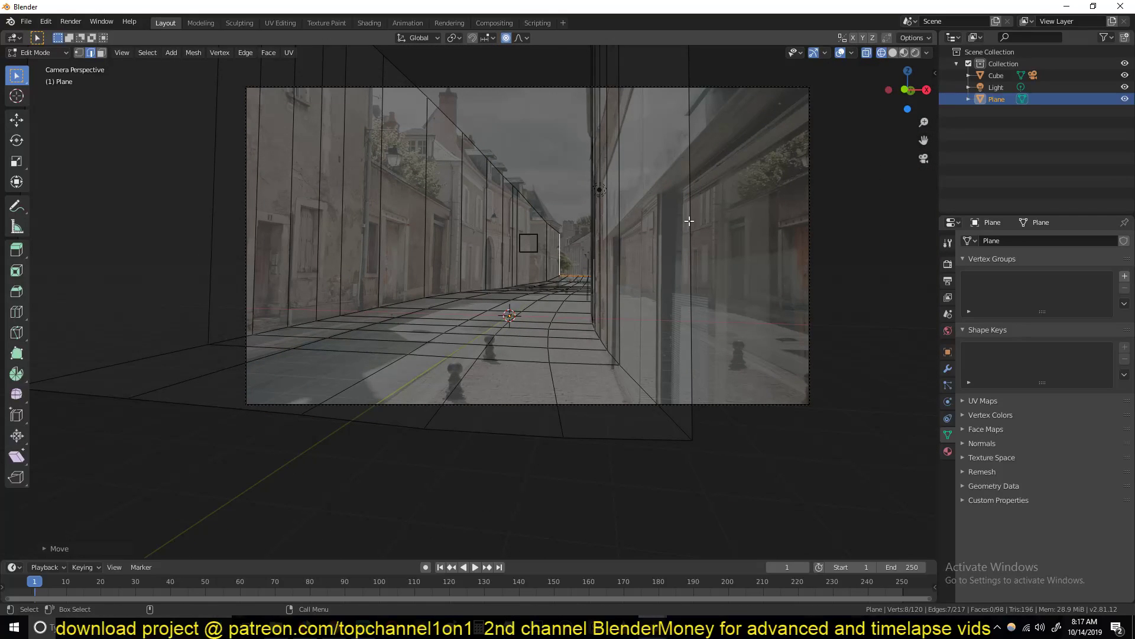
pyautogui.moveTo(934, 33); pyautogui.dragTo(492, 119)
pyautogui.moveTo(665, 208); pyautogui.dragTo(649, 372, button='middle')
# Step: In a top orthographic view, extrude the street's end edge into a new segment
pyautogui.press('KP_7')
pyautogui.keyDown('shift'); pyautogui.moveTo(755, 231); pyautogui.dragTo(775, 537, button='middle'); pyautogui.keyUp('shift')
pyautogui.keyDown('shift'); pyautogui.moveTo(761, 278); pyautogui.dragTo(761, 473, button='middle'); pyautogui.keyUp('shift')
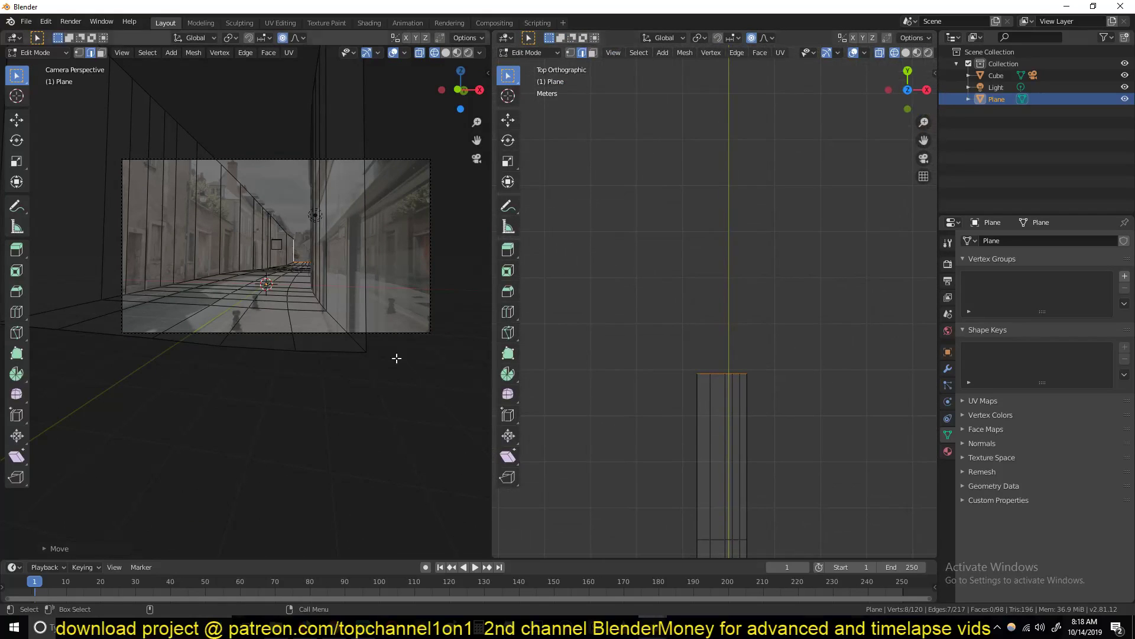
pyautogui.scroll(6, 349, 351)
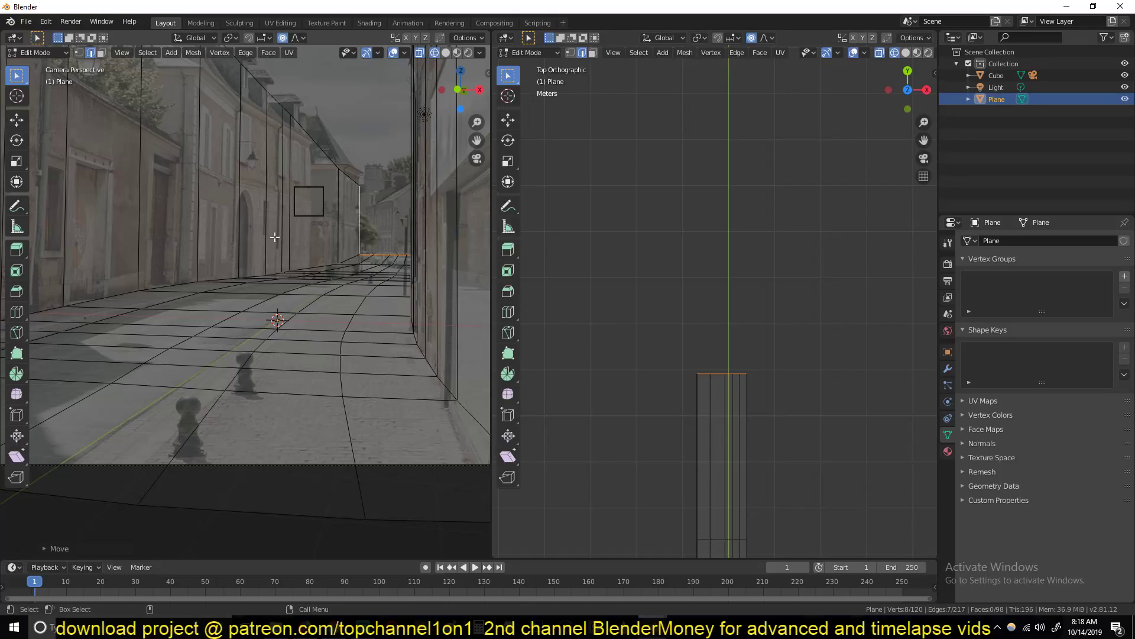
pyautogui.keyDown('ctrl'); pyautogui.rightClick(677, 299); pyautogui.keyUp('ctrl')
pyautogui.hotkey('ctrl', 'z')
pyautogui.press('e')
pyautogui.click(748, 301)
# Step: Turn the new end section to the left with smooth falloff and reposition it
pyautogui.press('r')
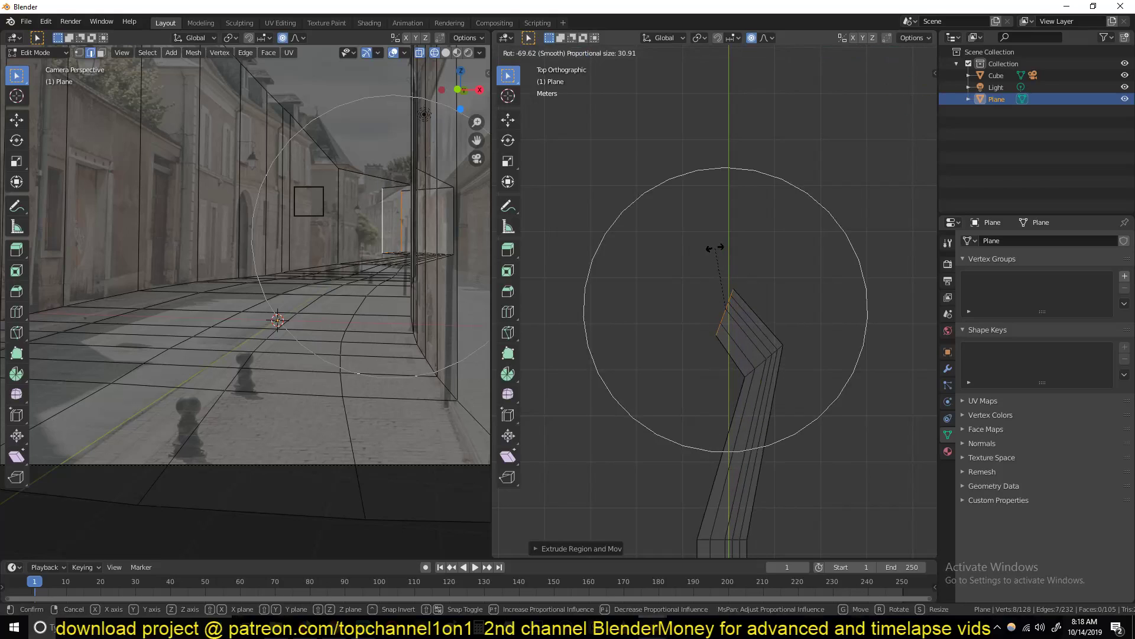
pyautogui.click(719, 251)
pyautogui.press('g')
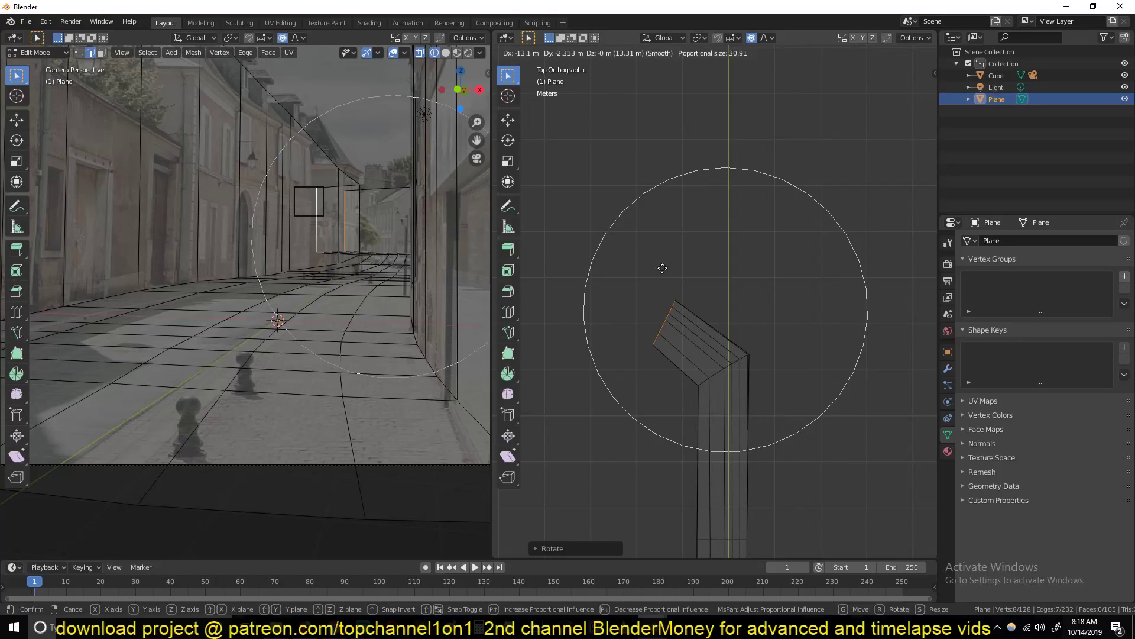
pyautogui.click(662, 267)
# Step: Bevel the corner edge at the bend to round it off
pyautogui.click(717, 373)
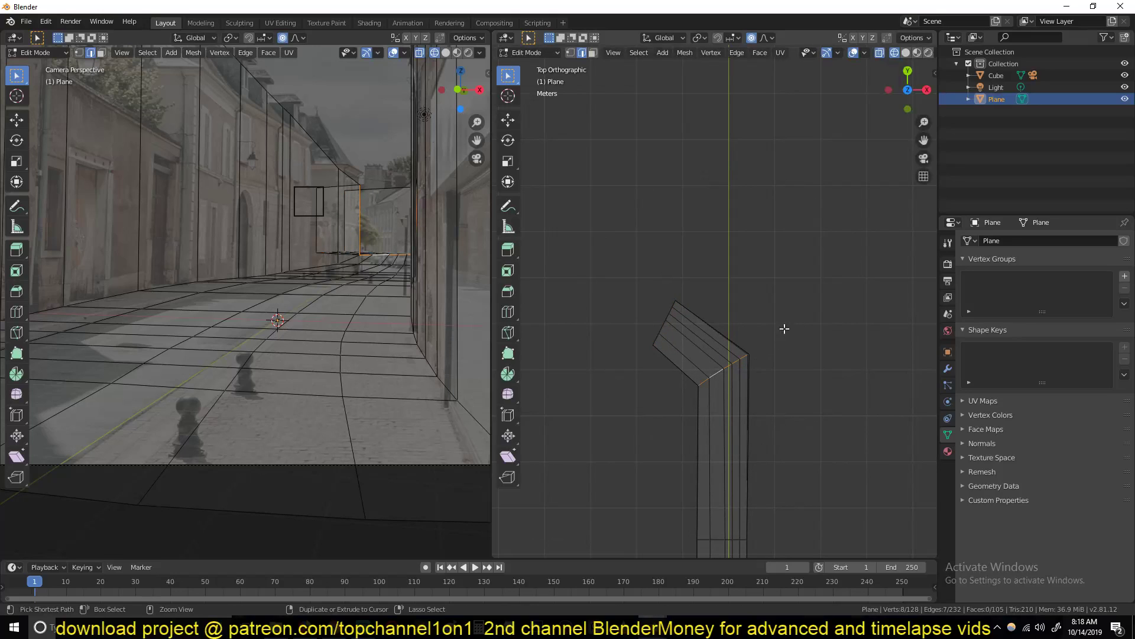
pyautogui.hotkey('ctrl', 'b')
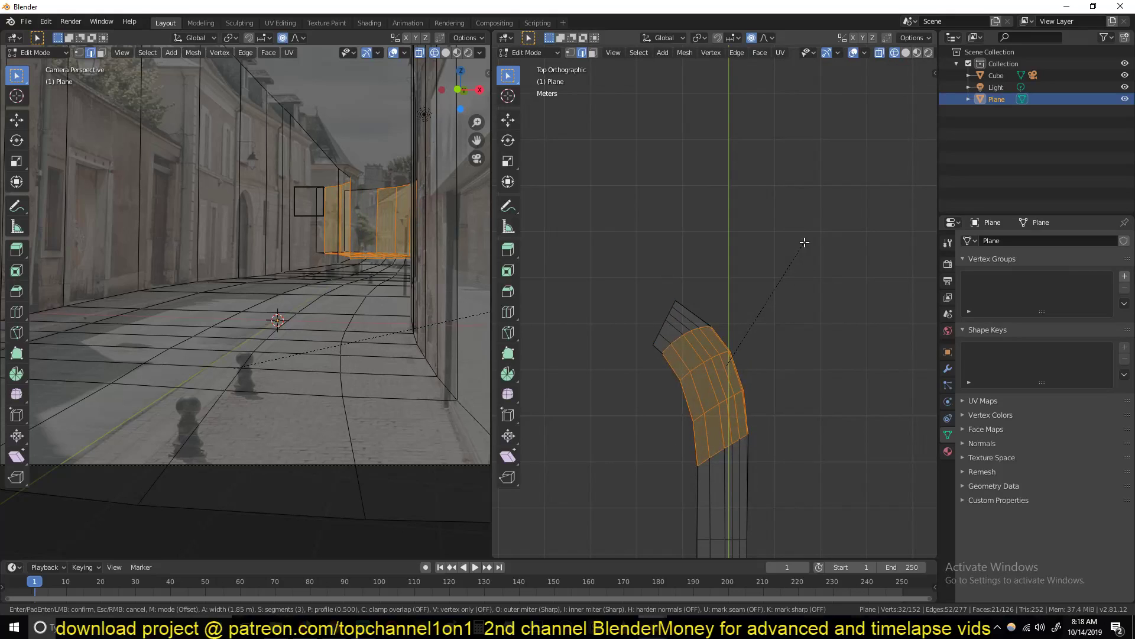
pyautogui.click(804, 243)
pyautogui.press('Tab')
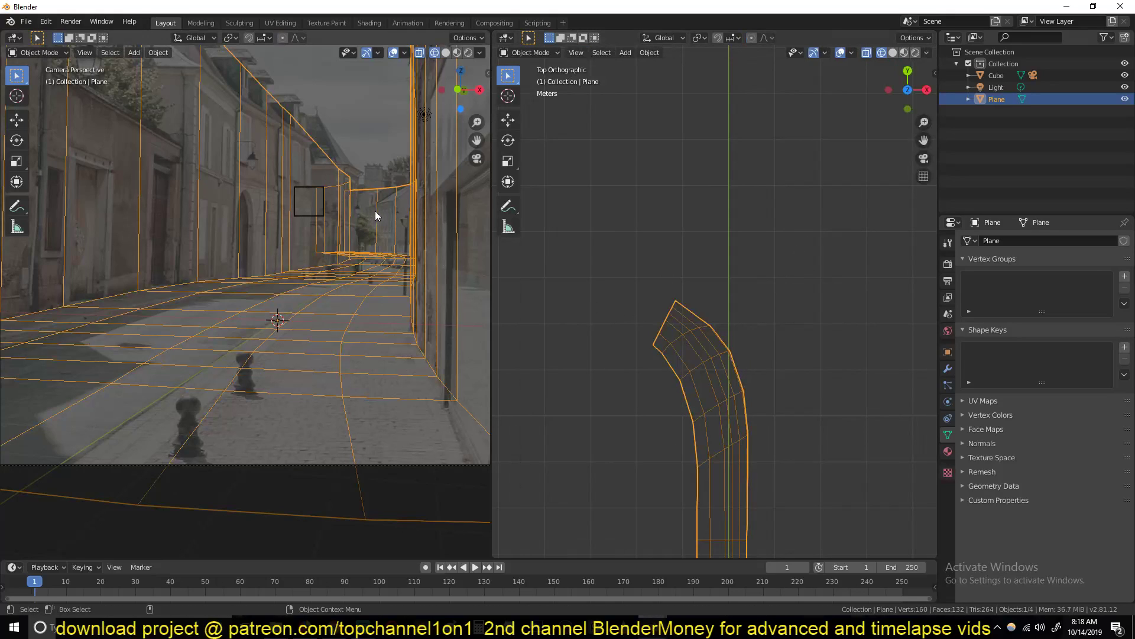
pyautogui.press('Tab')
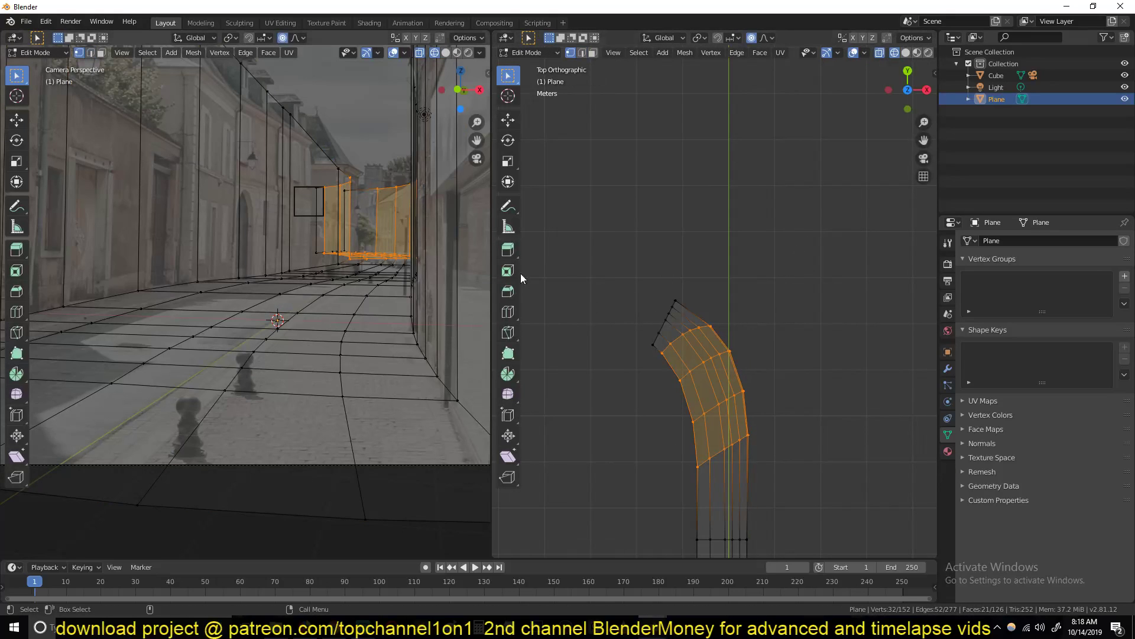
# Step: Circle-select the vertices at the mesh's far end and lower them slightly along Z
pyautogui.click(641, 343)
pyautogui.press('c')
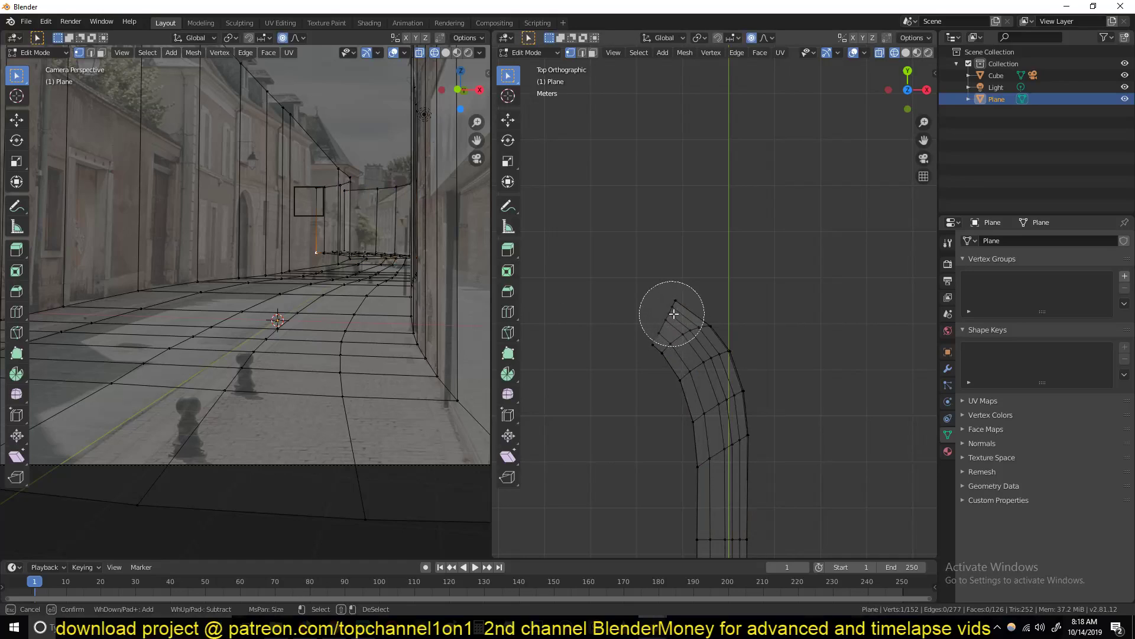
pyautogui.moveTo(677, 312); pyautogui.dragTo(648, 332)
pyautogui.press('Escape')
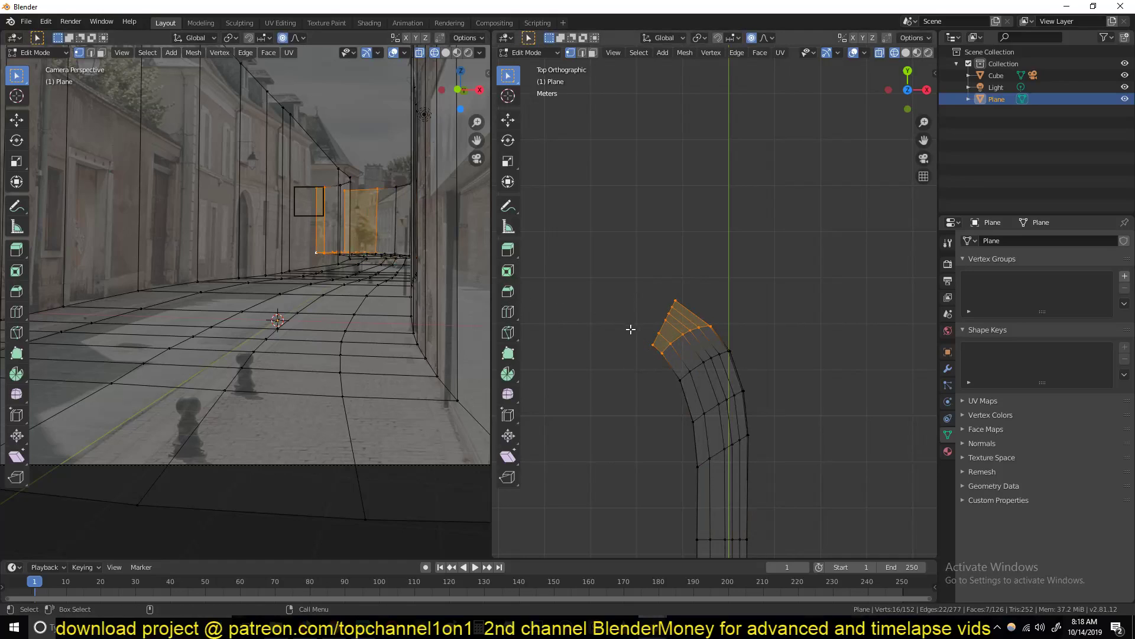
pyautogui.press('g')
pyautogui.press('z')
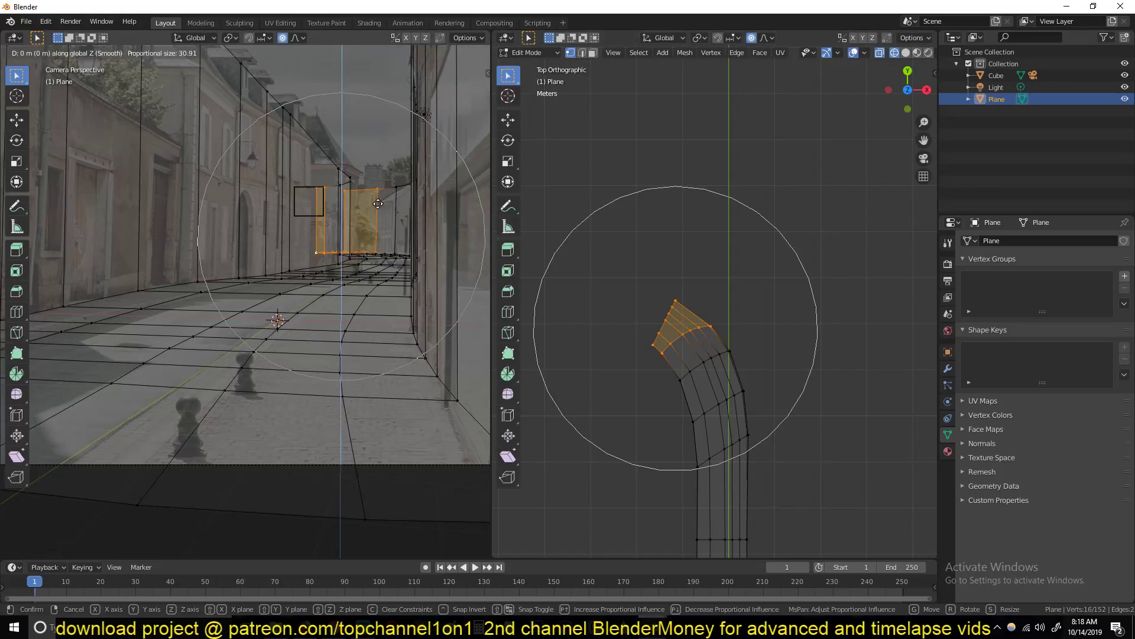
pyautogui.scroll(-5, 378, 216)
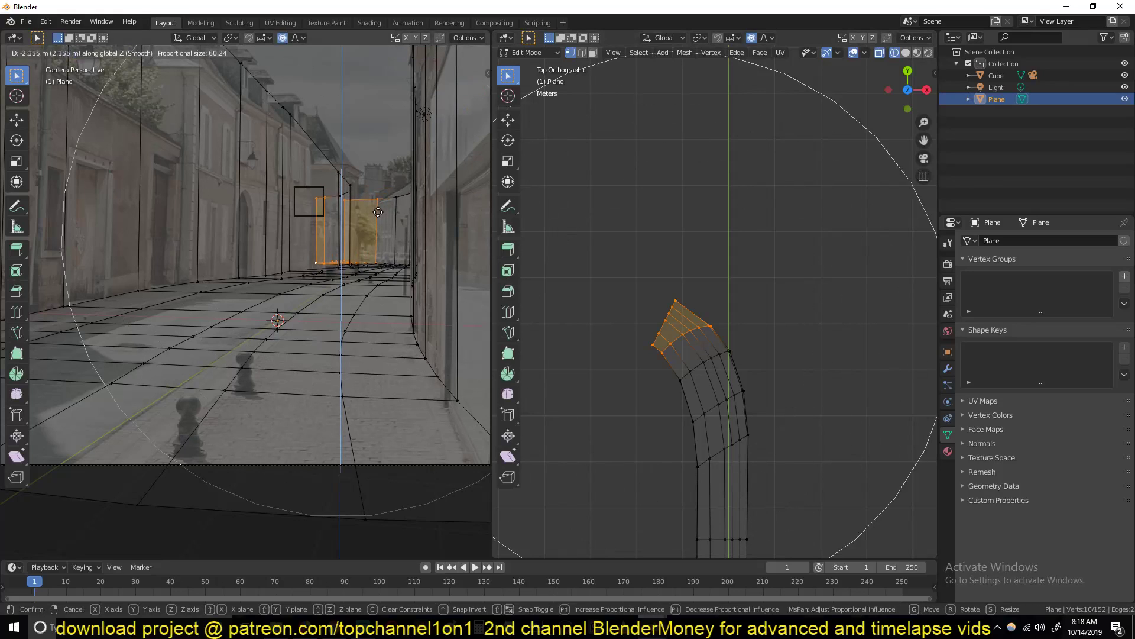
pyautogui.click(378, 216)
# Step: Return to Object Mode, clear the selection, and switch the viewport back to wireframe shading
pyautogui.press('Tab')
pyautogui.press('z')
pyautogui.click(448, 232)
pyautogui.hotkey('alt', 'a')
pyautogui.press('z')
pyautogui.click(247, 268)
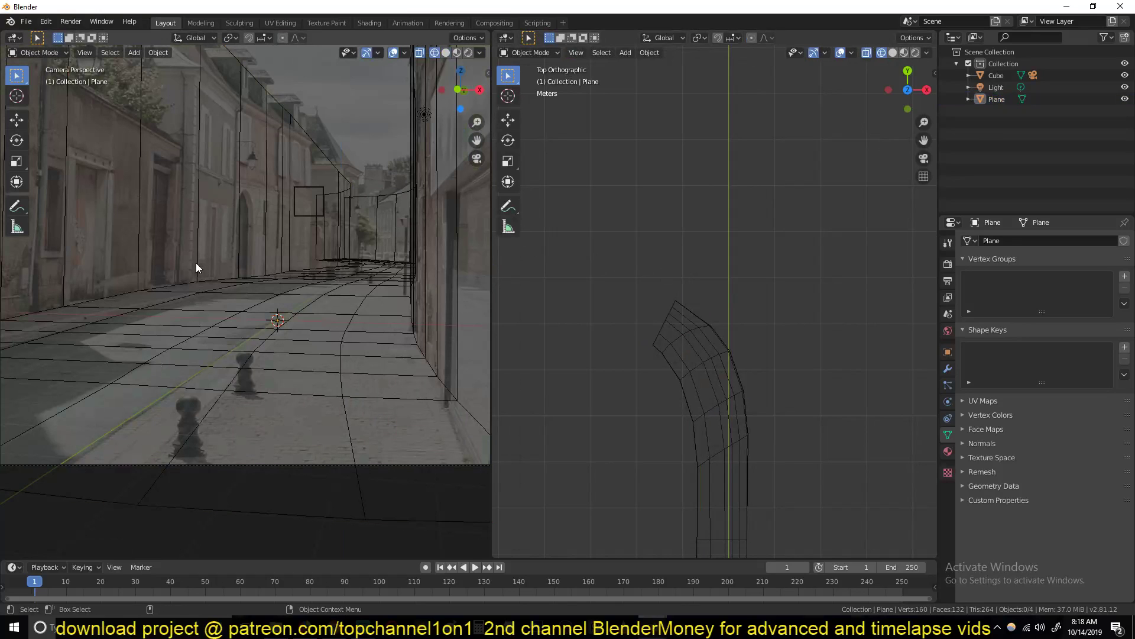
# Step: Reselect the street plane and frame the camera view in both viewports, the second with solid shading
pyautogui.click(328, 271)
pyautogui.scroll(-3, 329, 277)
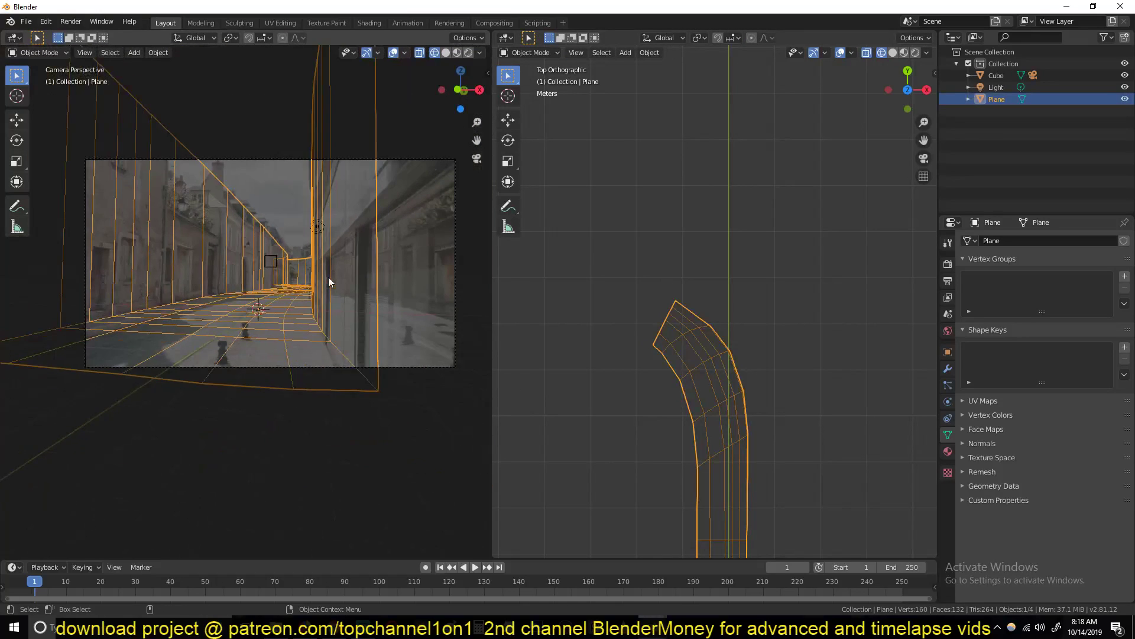
pyautogui.keyDown('shift'); pyautogui.moveTo(328, 277); pyautogui.dragTo(360, 295, button='middle'); pyautogui.keyUp('shift')
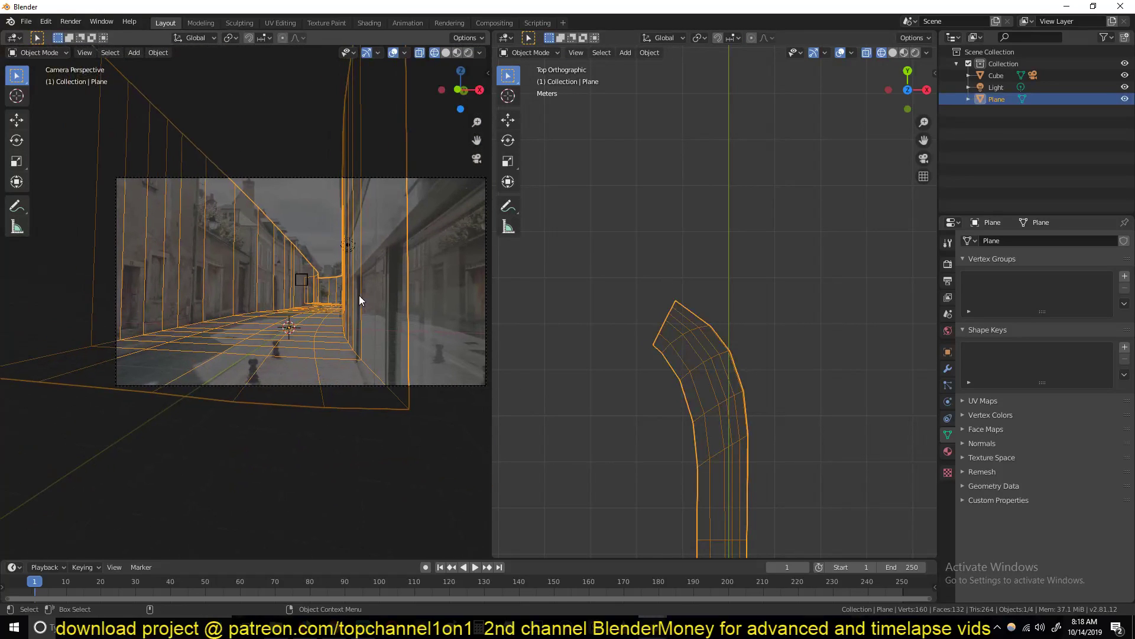
pyautogui.scroll(-2, 299, 292)
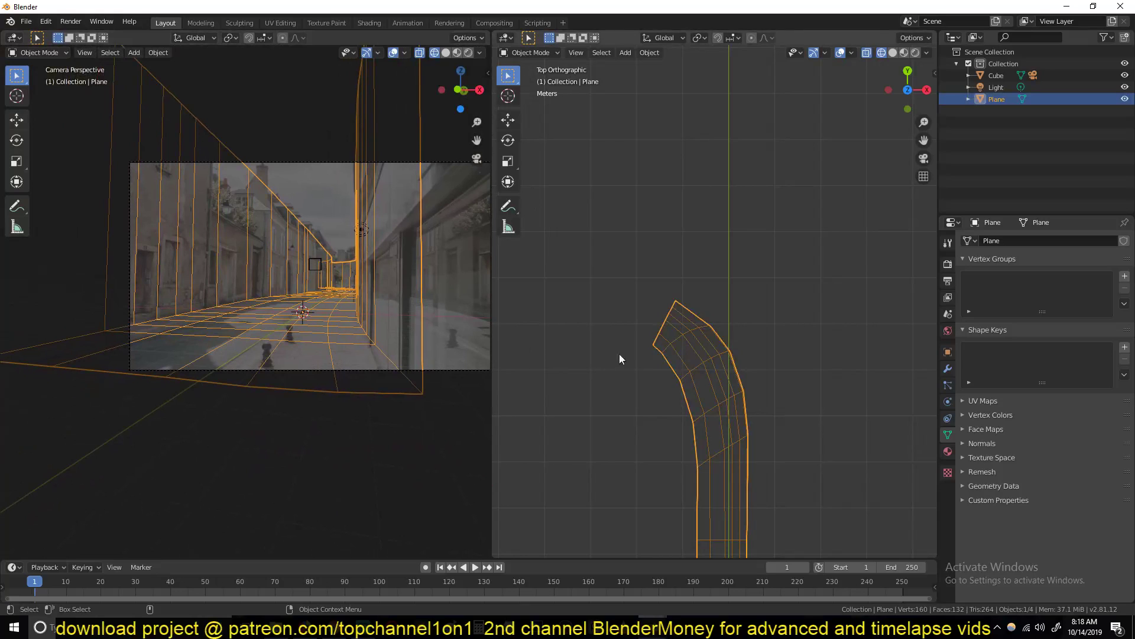
pyautogui.press('KP_0')
pyautogui.scroll(3, 726, 279)
pyautogui.press('z')
pyautogui.click(864, 285)
pyautogui.keyDown('shift'); pyautogui.moveTo(864, 285); pyautogui.dragTo(771, 356, button='middle'); pyautogui.keyUp('shift')
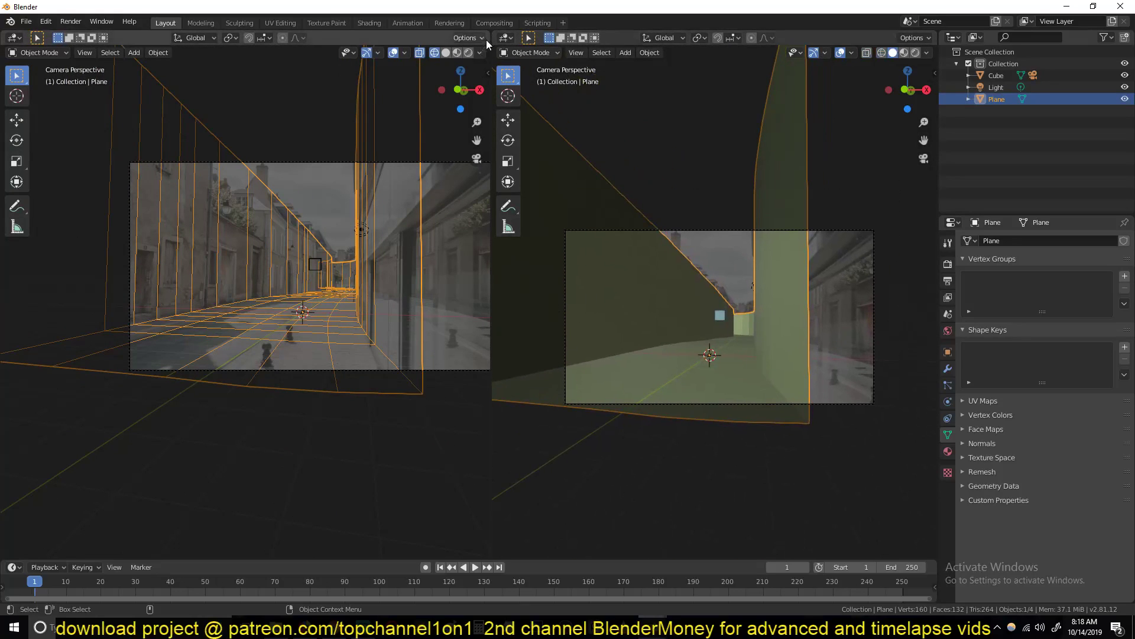
# Step: Split the left view, make the lower area a Shader Editor, and create a material named 'street'
pyautogui.moveTo(487, 37); pyautogui.dragTo(151, 377)
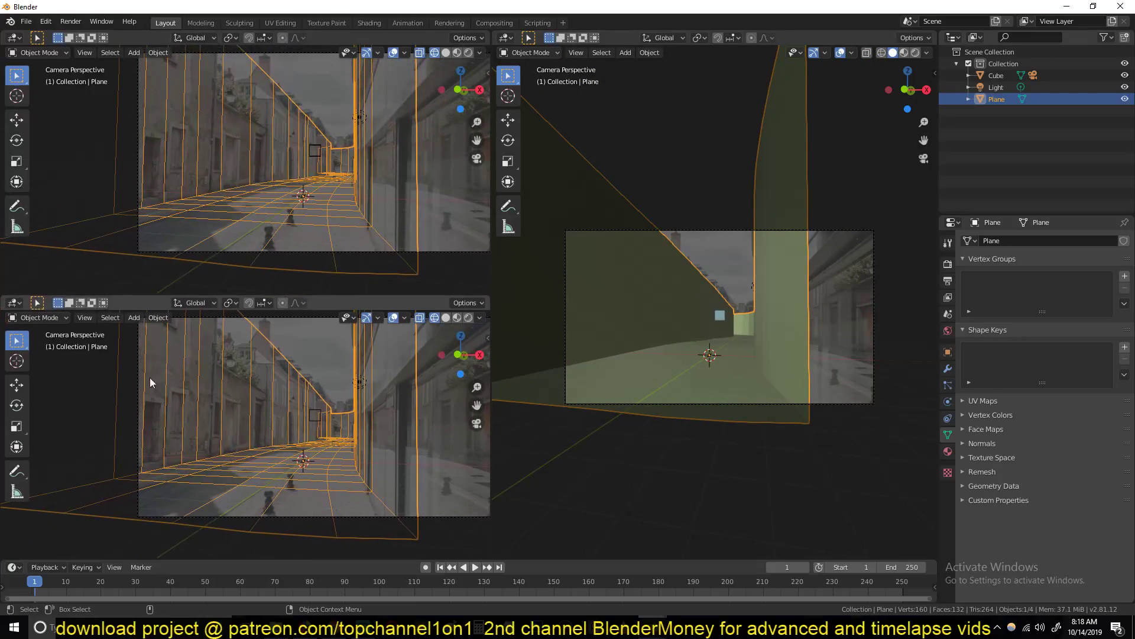
pyautogui.click(15, 303)
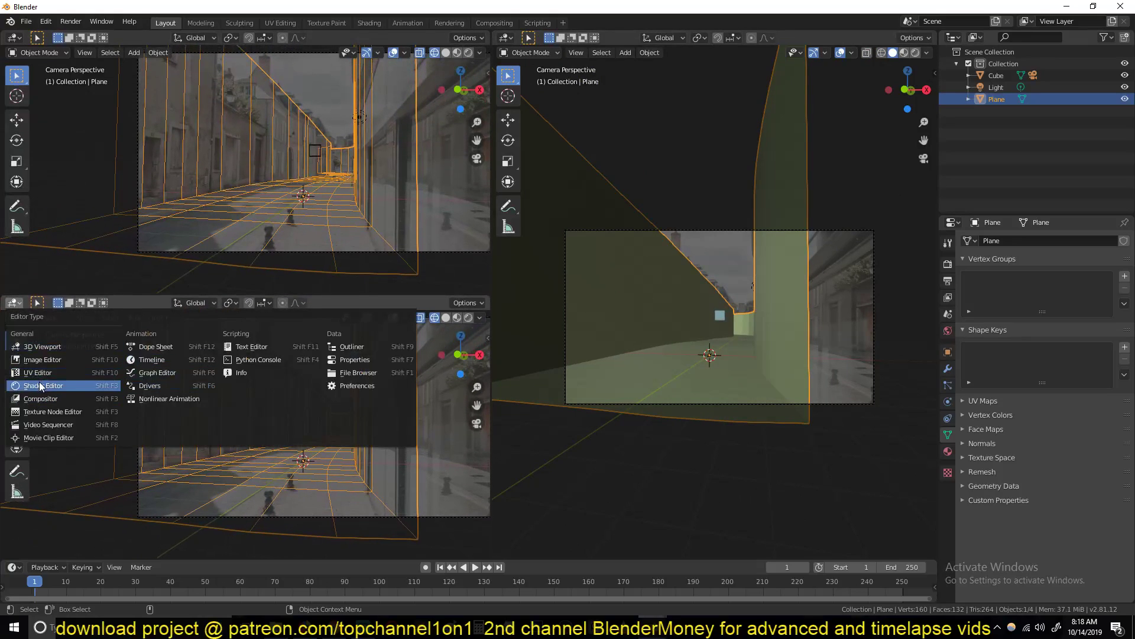
pyautogui.click(39, 385)
pyautogui.click(297, 304)
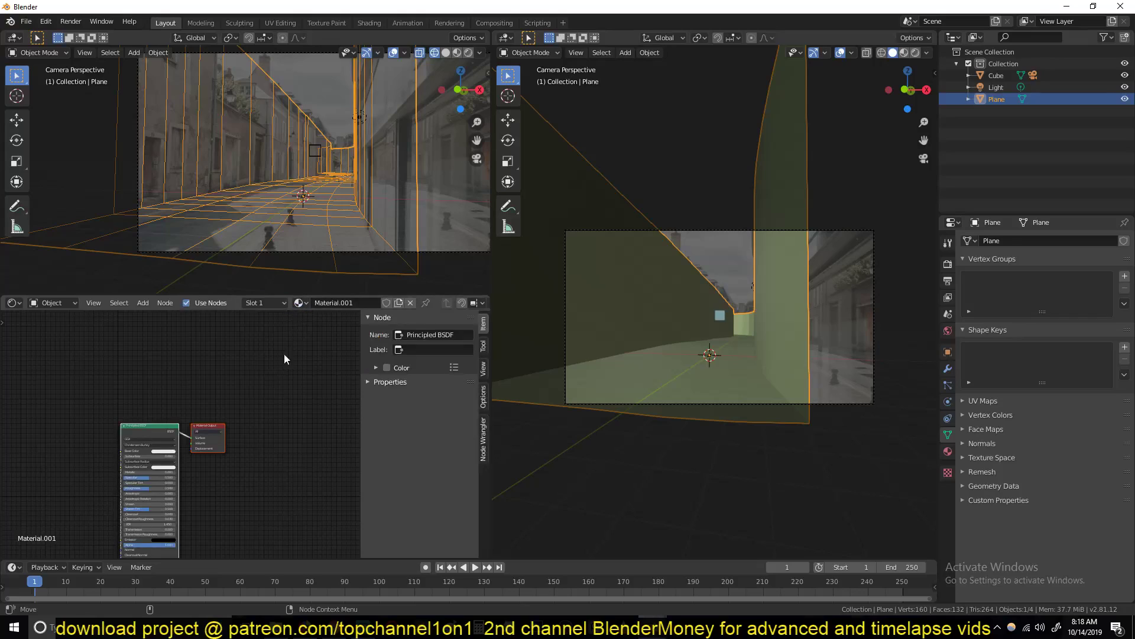
pyautogui.write('stree')
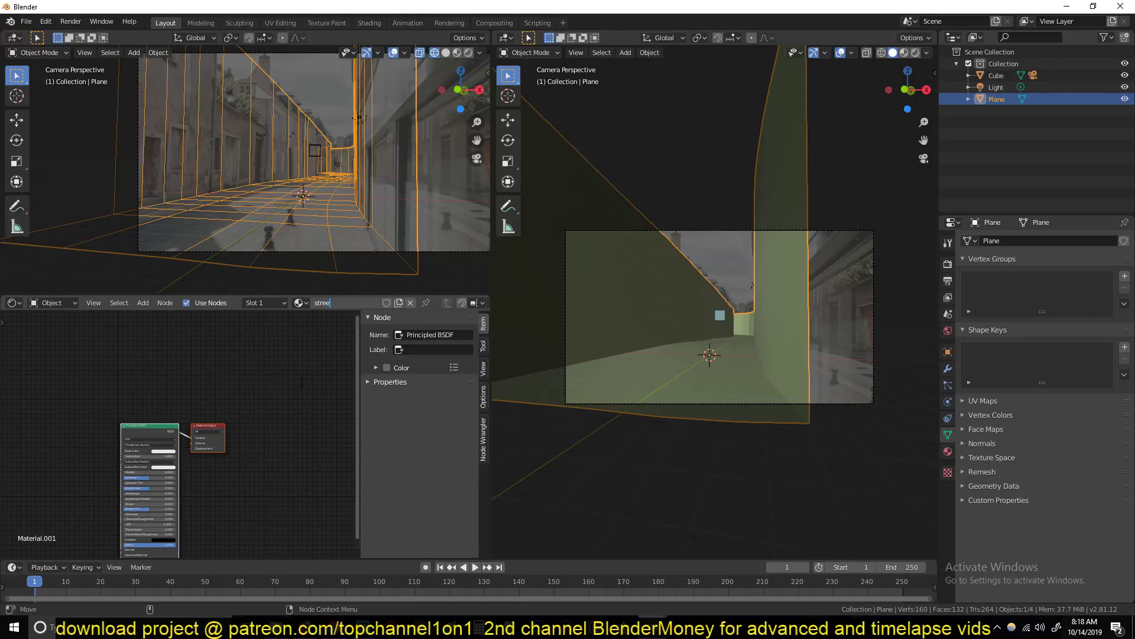
pyautogui.write('t')
pyautogui.press('Return')
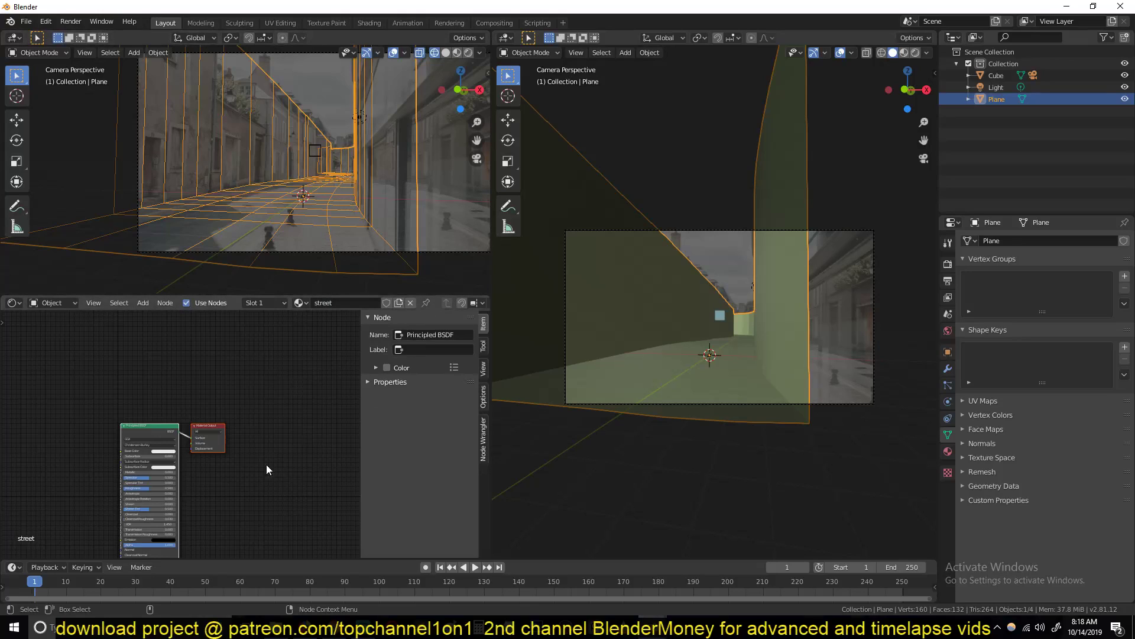
# Step: Add an Image Texture node to the left of the Principled BSDF
pyautogui.press('Home')
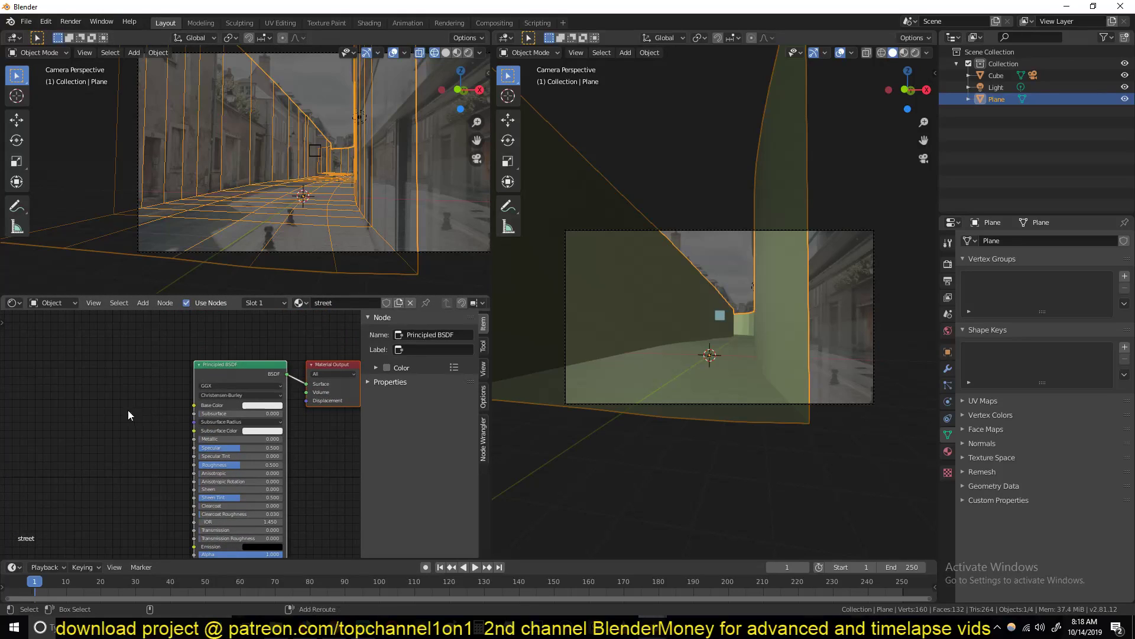
pyautogui.hotkey('shift', 'a')
pyautogui.moveTo(69, 466)
pyautogui.click(172, 357)
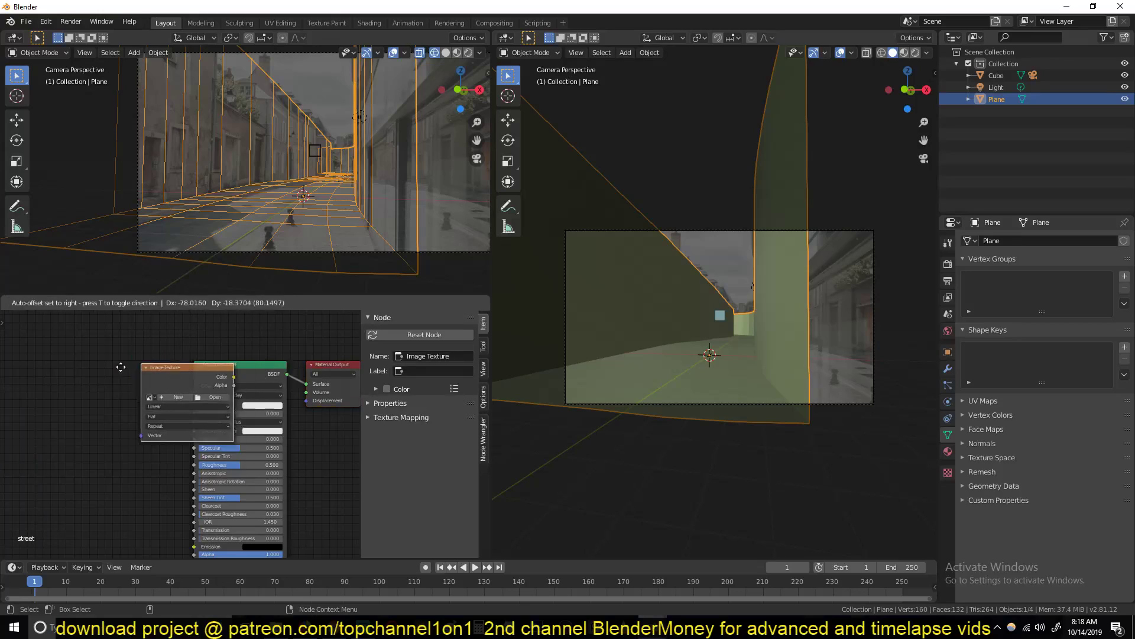
pyautogui.click(101, 387)
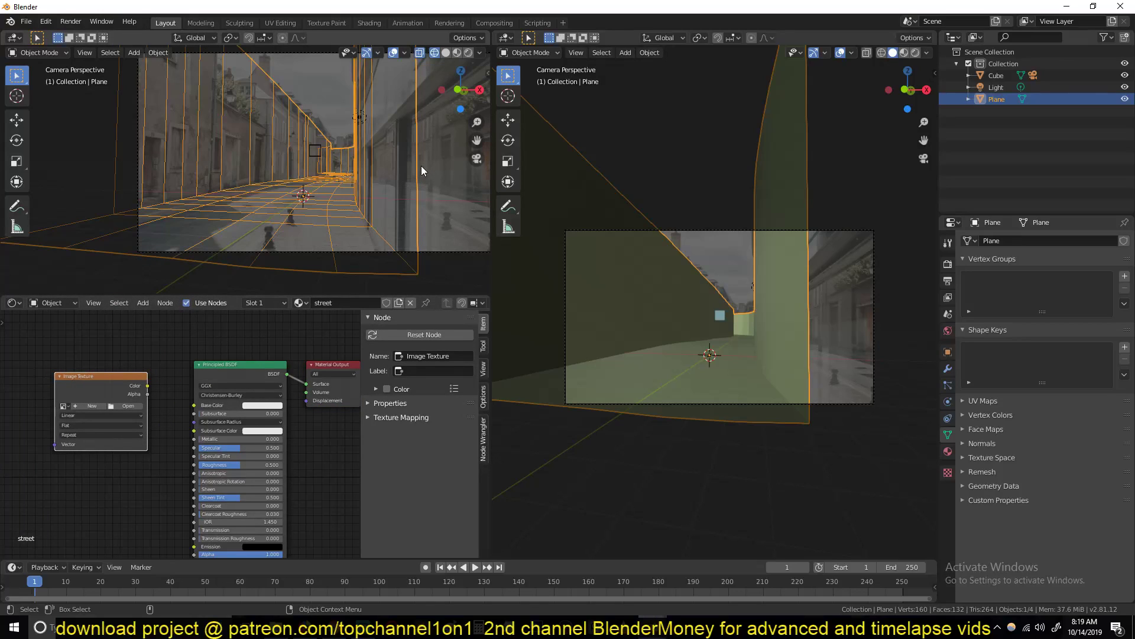
pyautogui.scroll(-3, 422, 170)
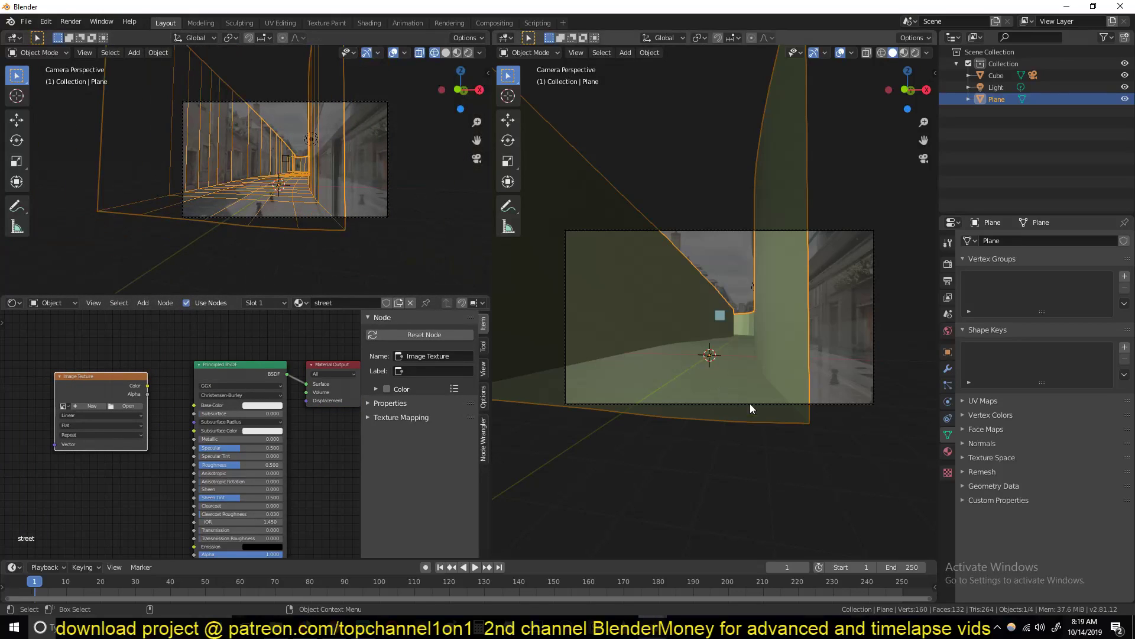
# Step: From top view, extrude the plane's end edge loop 3.069 m along Y, then return to Object Mode
pyautogui.press('Tab')
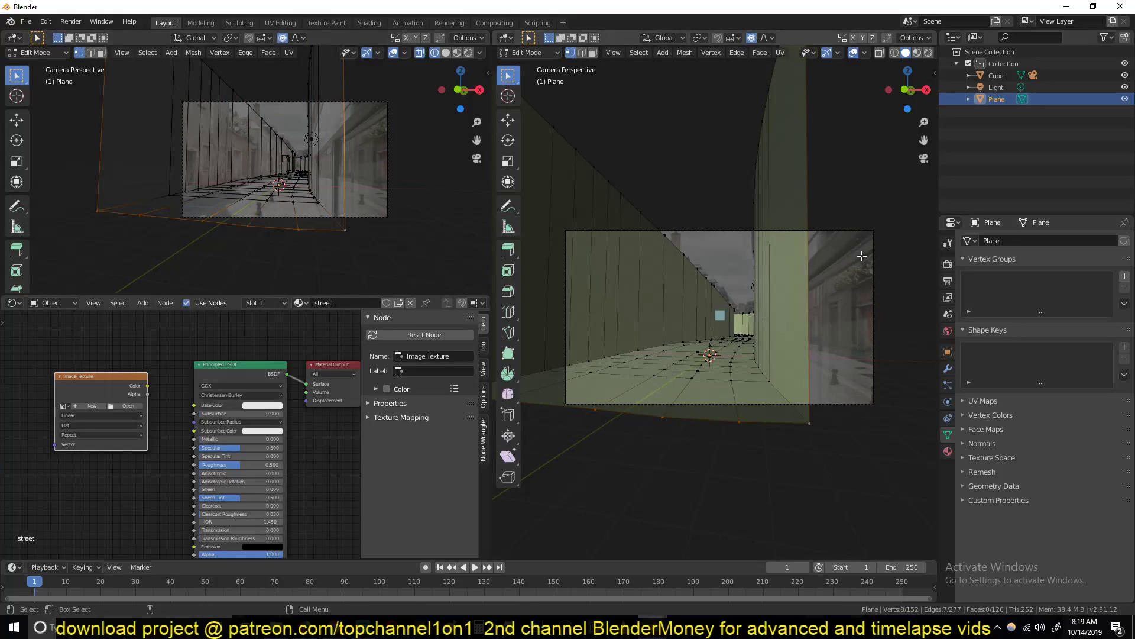
pyautogui.press('KP_7')
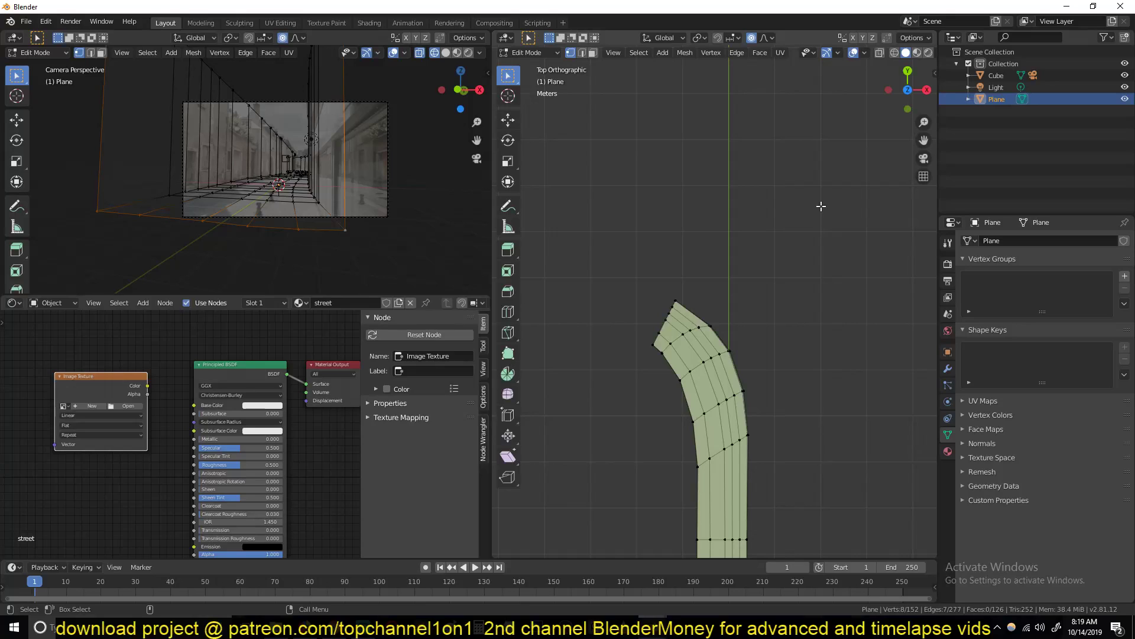
pyautogui.scroll(-5, 818, 205)
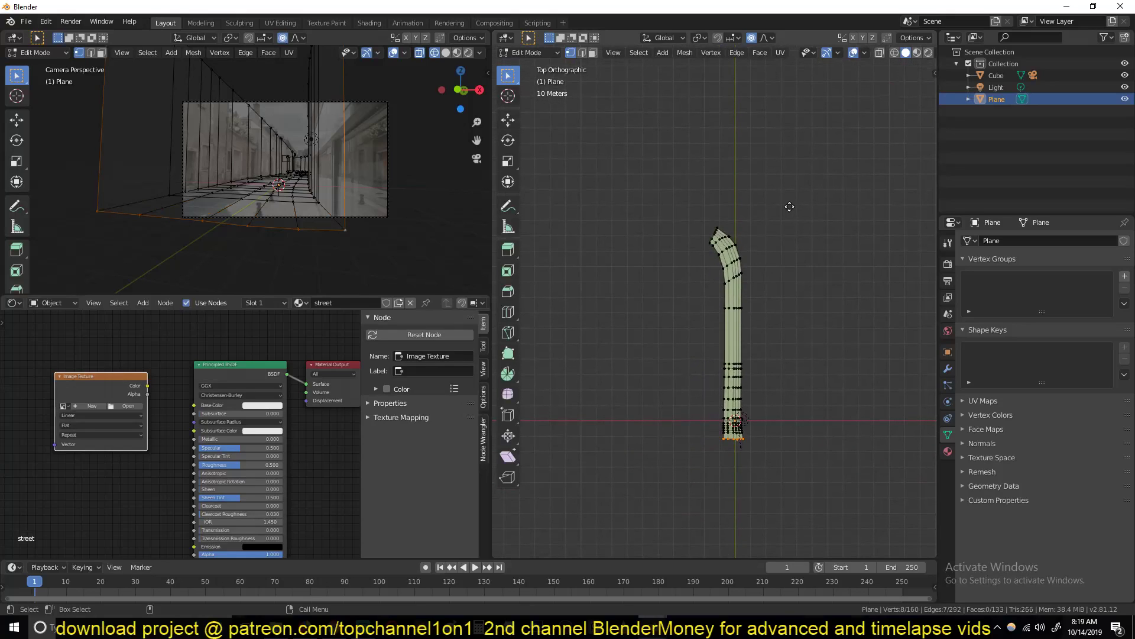
pyautogui.press('e')
pyautogui.press('y')
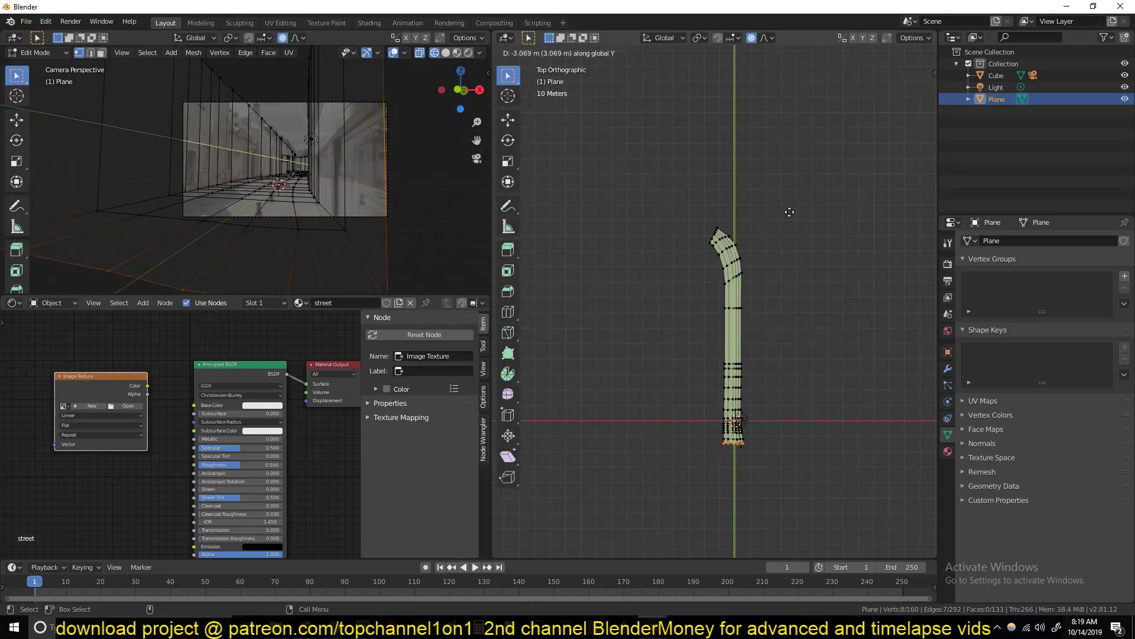
pyautogui.click(790, 212)
pyautogui.press('Tab')
pyautogui.scroll(5, 608, 308)
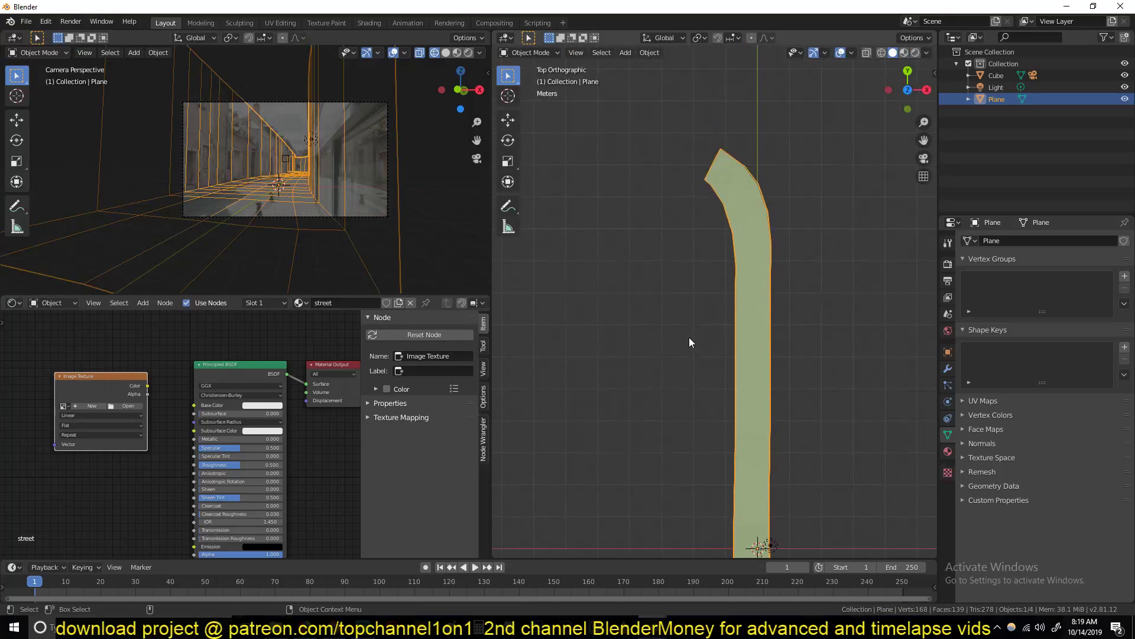
pyautogui.scroll(3, 399, 243)
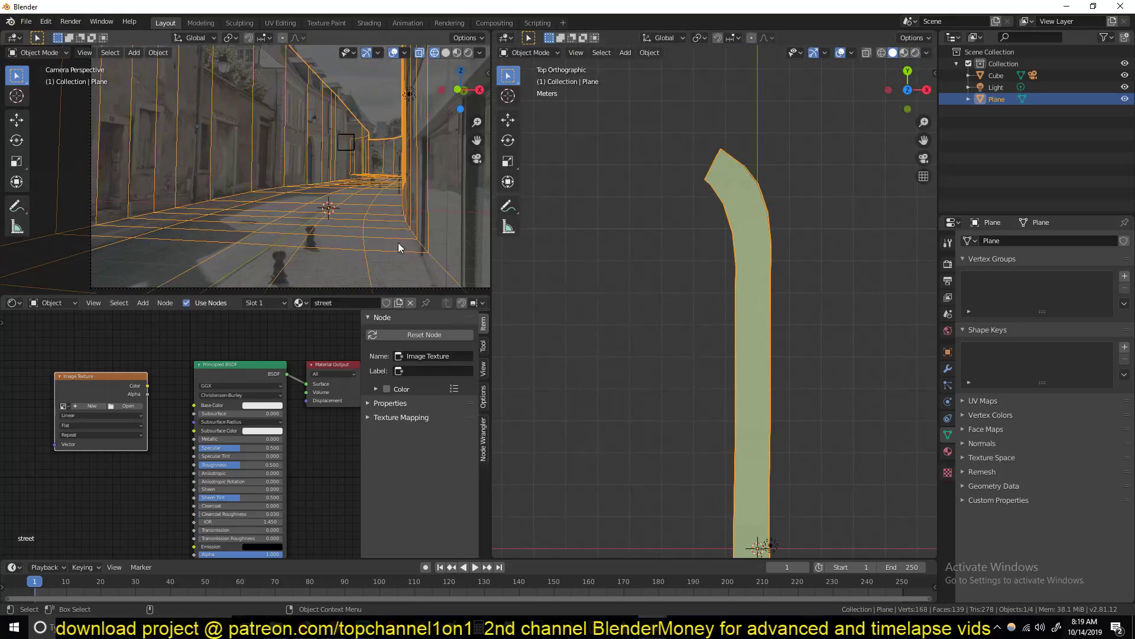
pyautogui.scroll(-2, 438, 157)
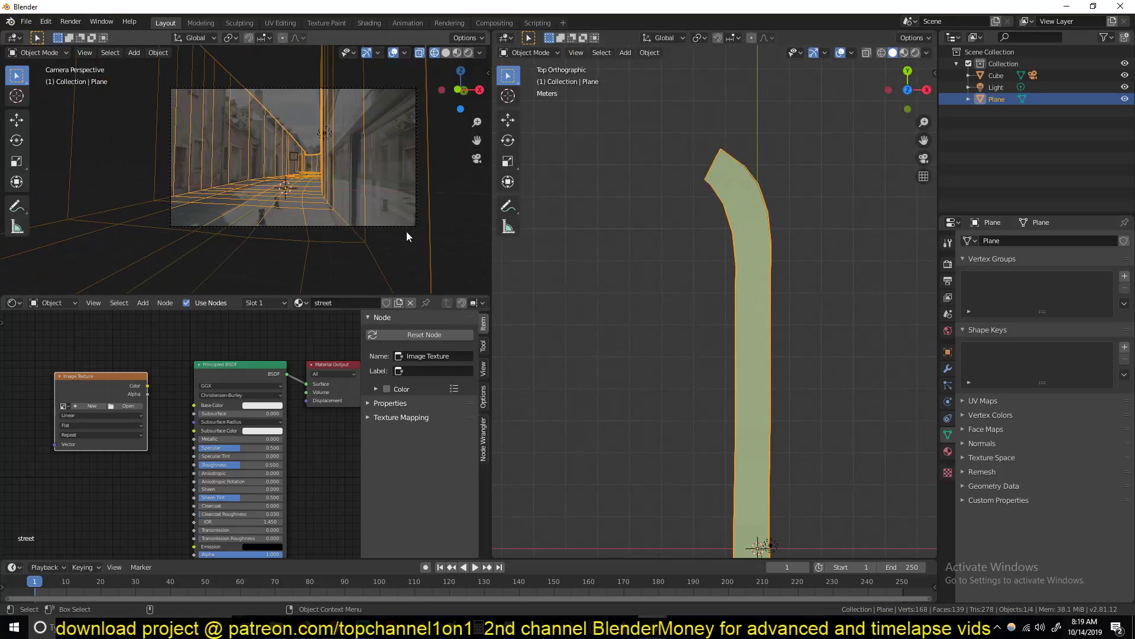
# Step: Load france2773030_960_720.jpg into the Image Texture node and link its Color to Base Color
pyautogui.press('Tab')
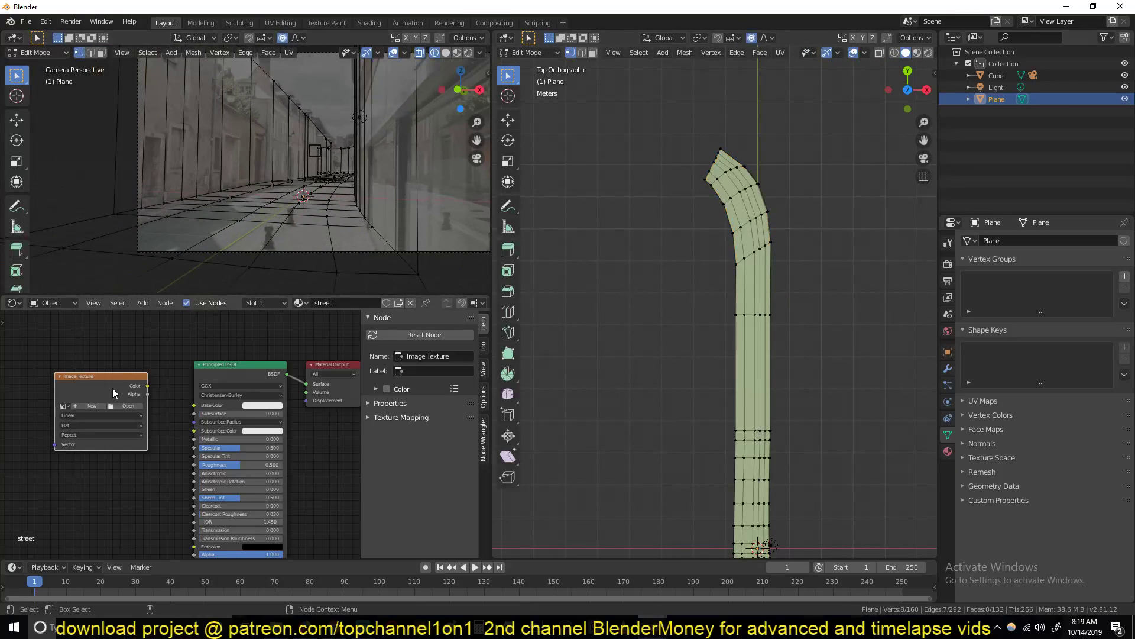
pyautogui.click(64, 408)
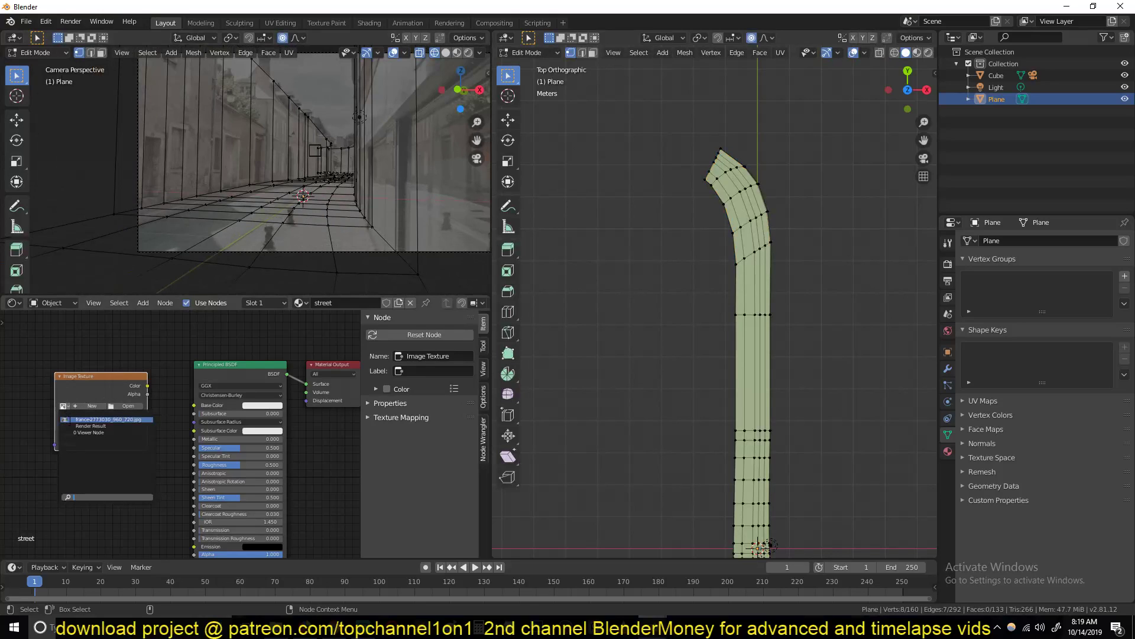
pyautogui.click(89, 424)
pyautogui.moveTo(98, 385); pyautogui.dragTo(215, 376, button='middle')
pyautogui.moveTo(215, 376); pyautogui.dragTo(295, 397)
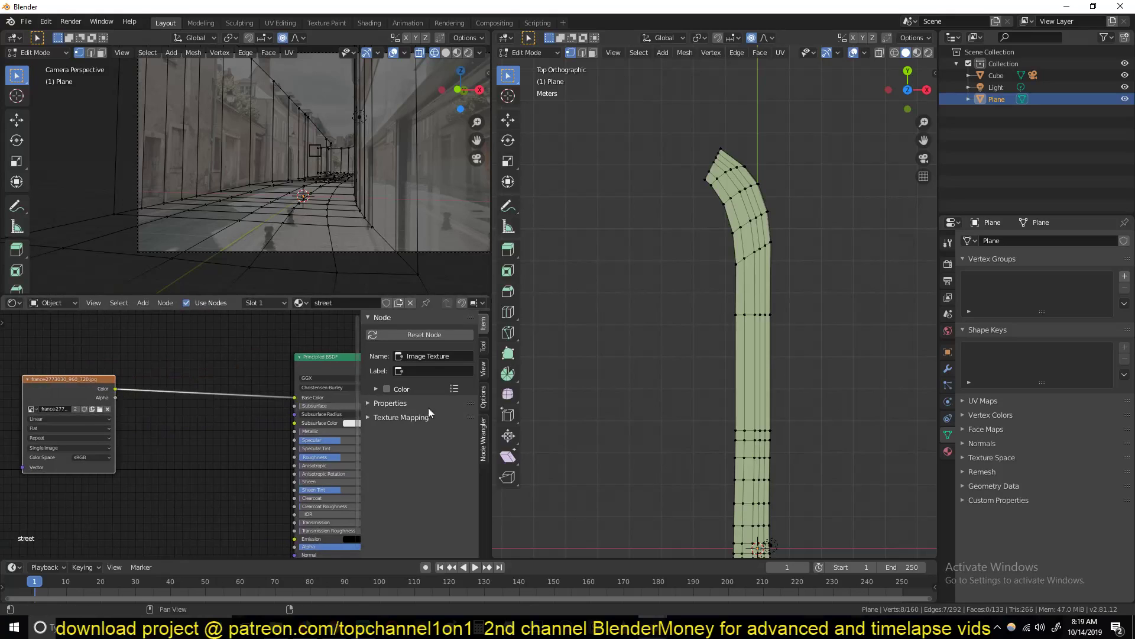
pyautogui.moveTo(591, 367); pyautogui.dragTo(675, 264, button='middle')
# Step: Select the entire mesh in Edit Mode and bring up the UV Mapping menu
pyautogui.press('Tab')
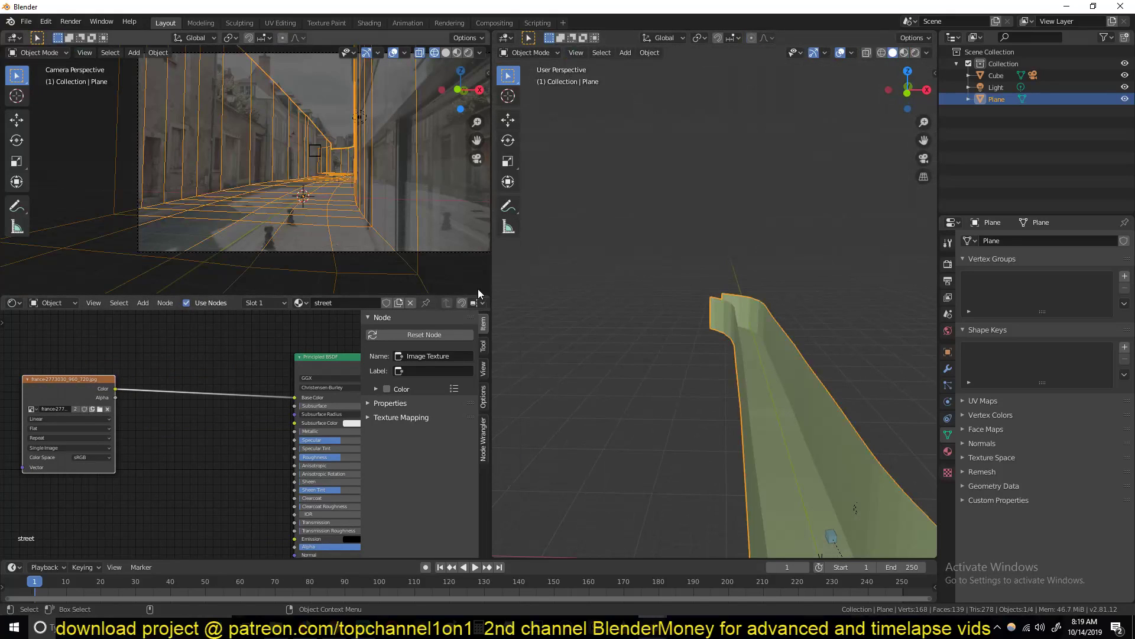
pyautogui.press('Tab')
pyautogui.press('a')
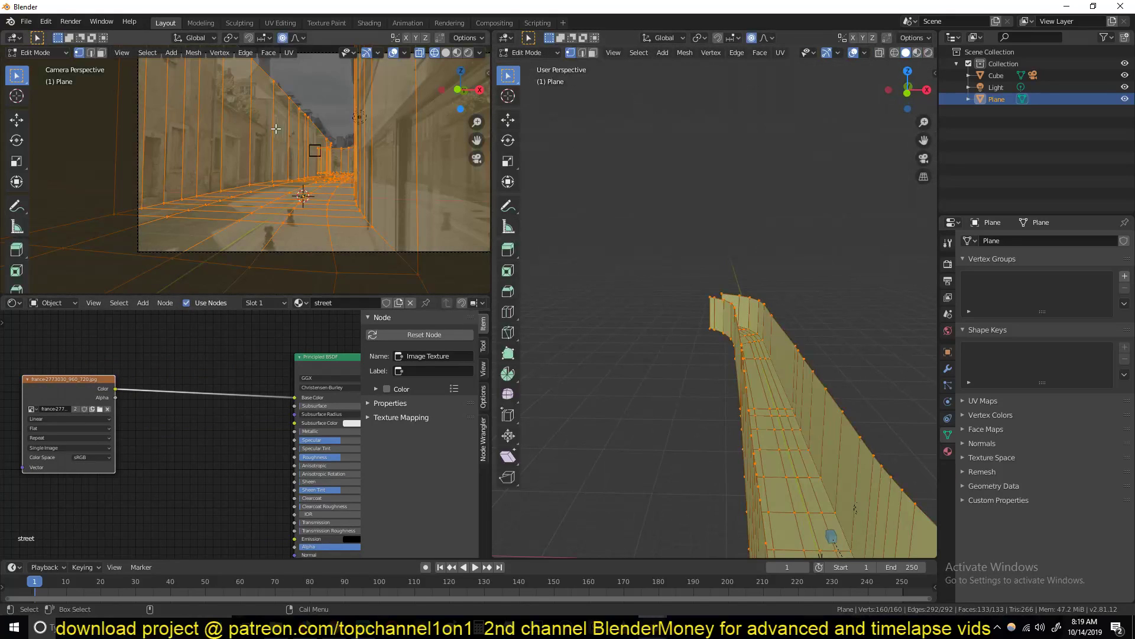
pyautogui.press('u')
pyautogui.press('Escape')
pyautogui.press('u')
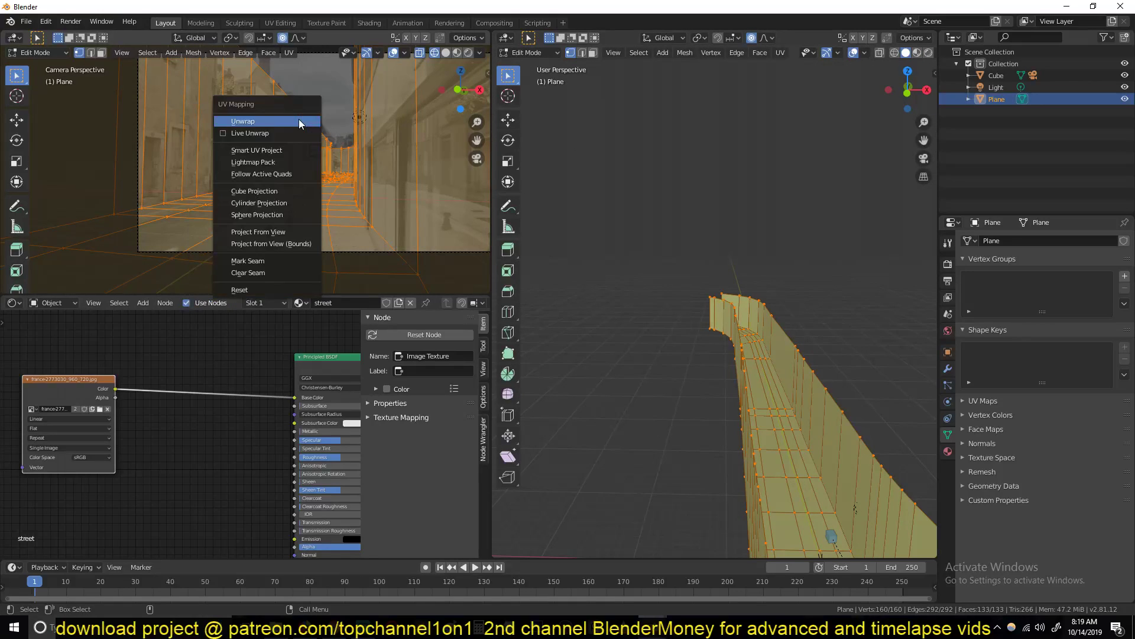
# Step: Project the UVs from view and switch to the UV Editing workspace in camera view
pyautogui.click(286, 232)
pyautogui.click(291, 23)
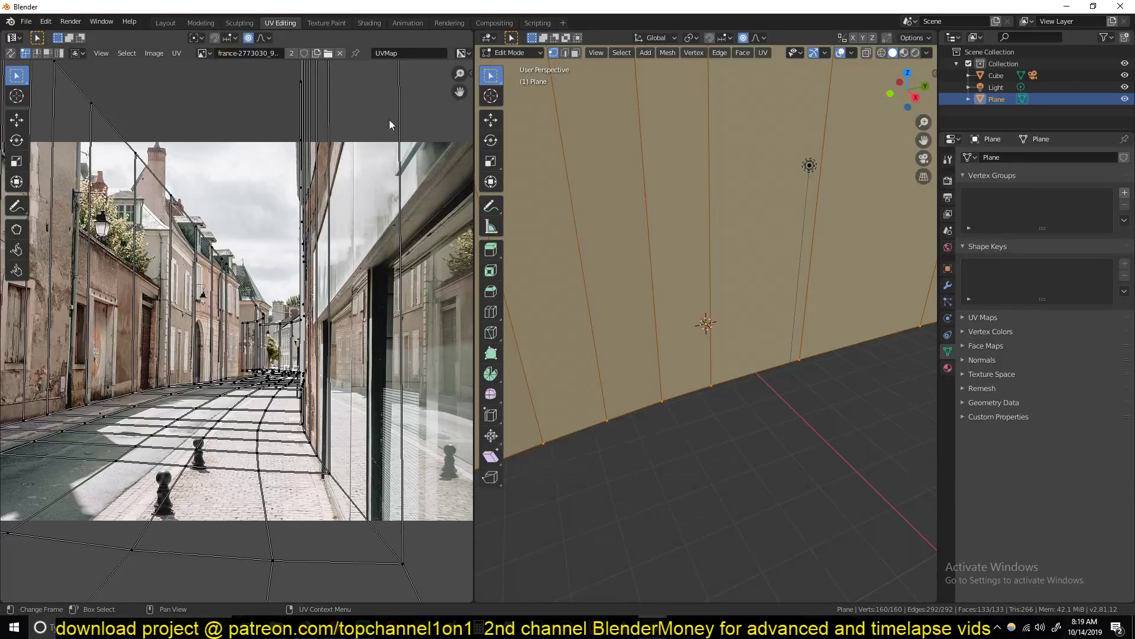
pyautogui.scroll(-3, 339, 275)
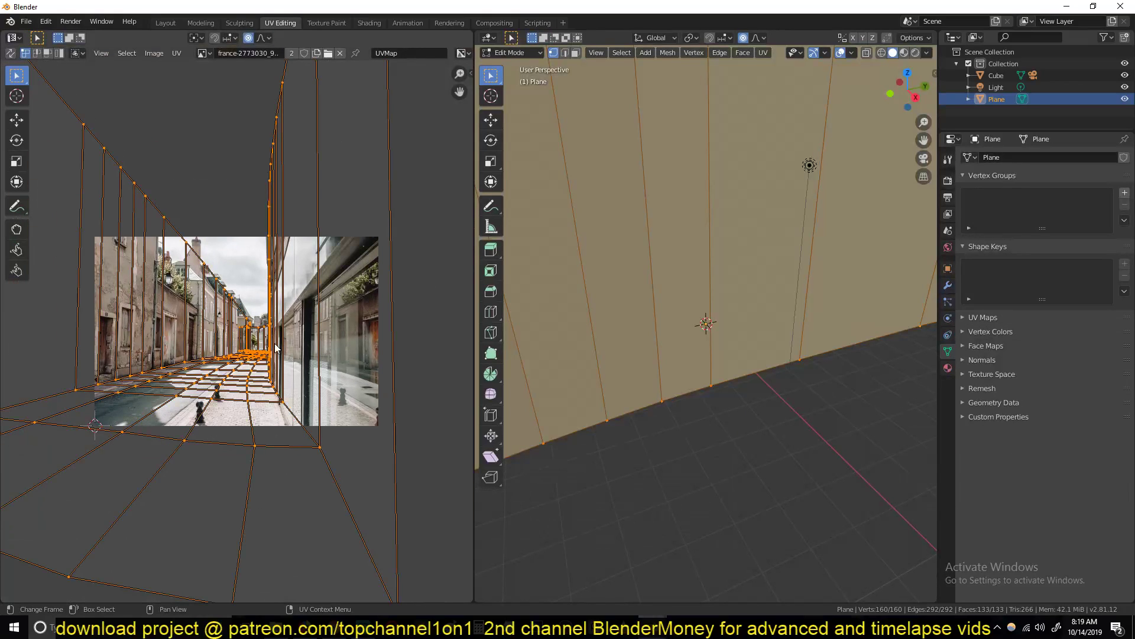
pyautogui.press('KP_0')
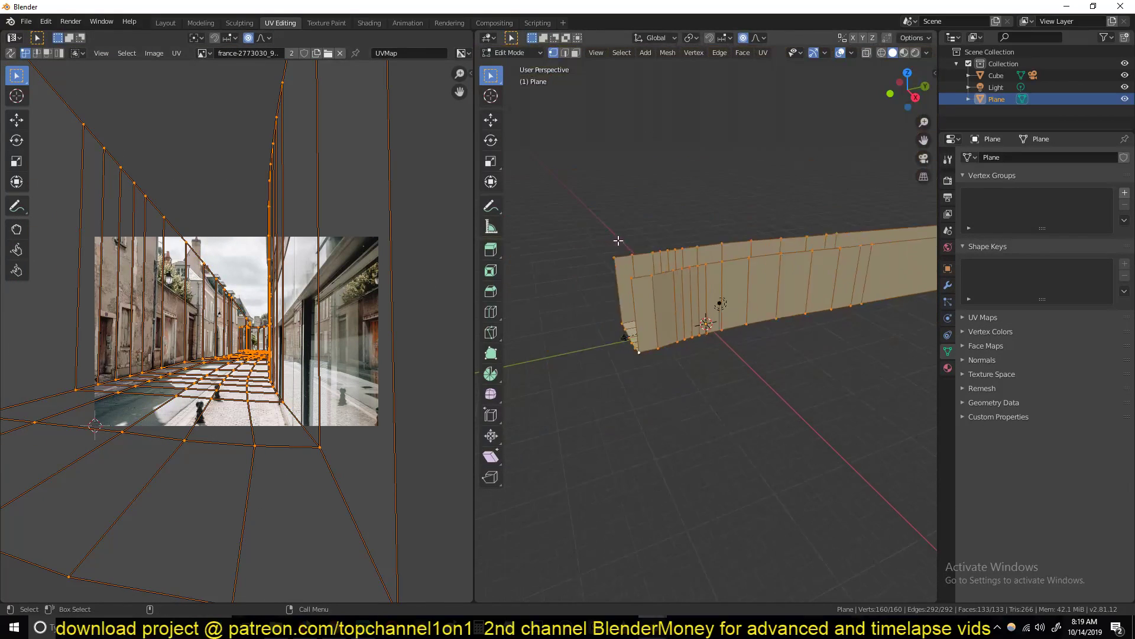
# Step: Return to Object Mode with Material Preview shading and frame the textured street
pyautogui.press('Tab')
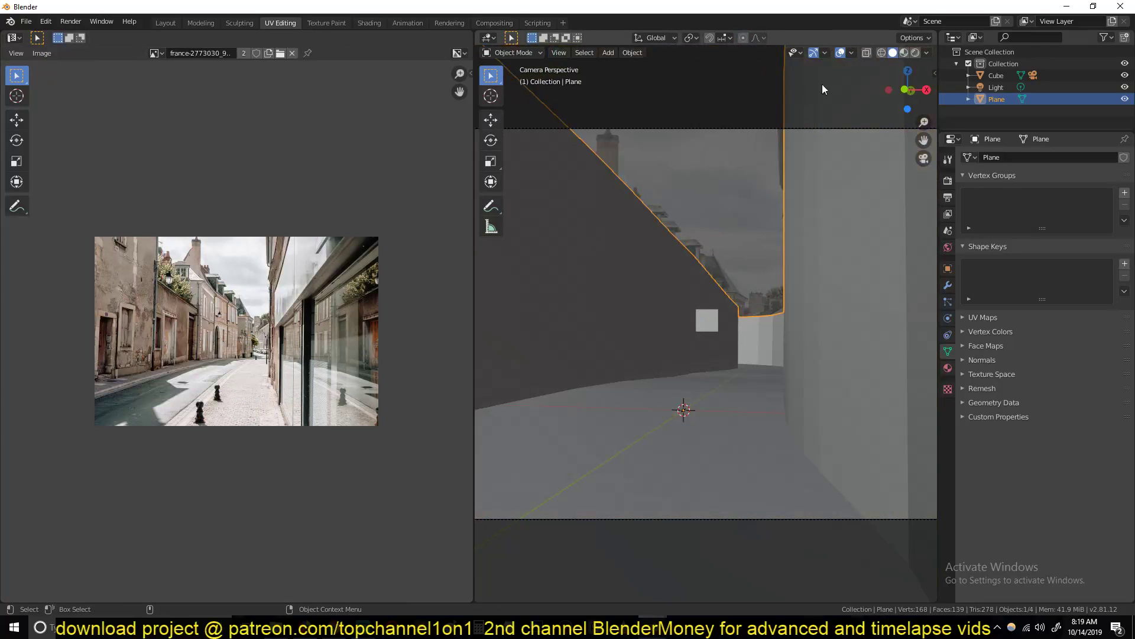
pyautogui.click(905, 53)
pyautogui.scroll(-2, 772, 256)
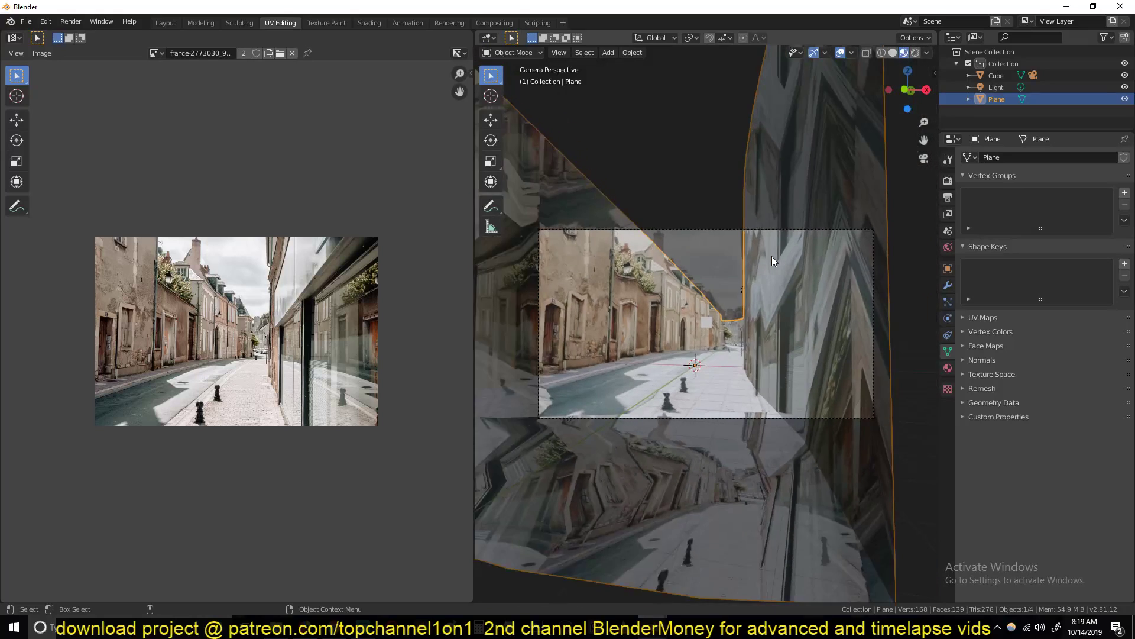
pyautogui.scroll(2, 772, 257)
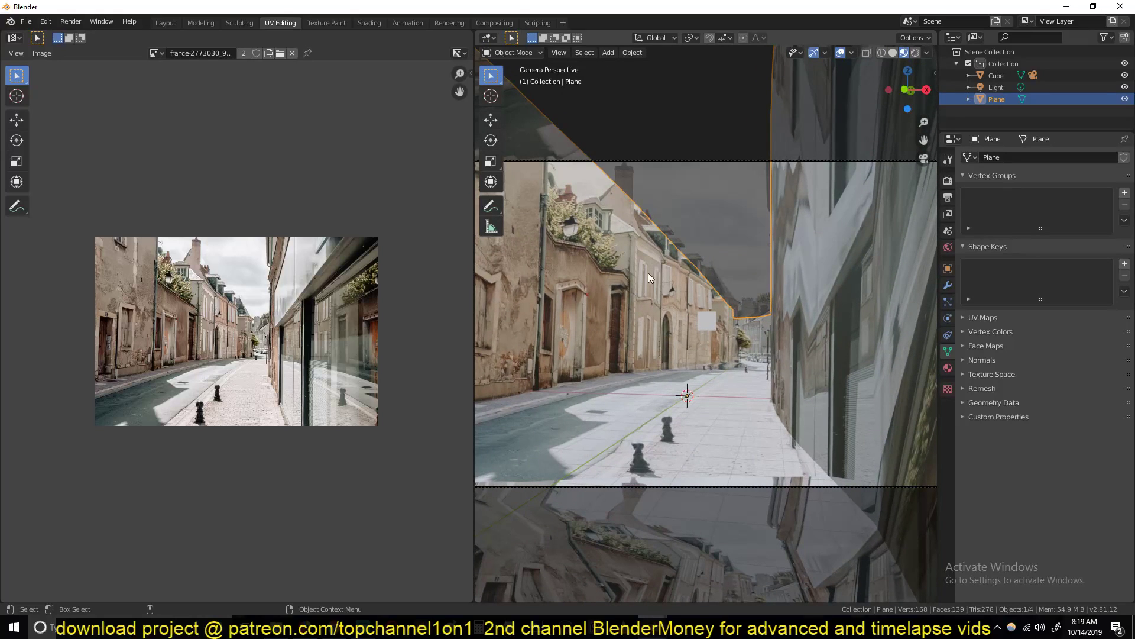
pyautogui.scroll(3, 646, 275)
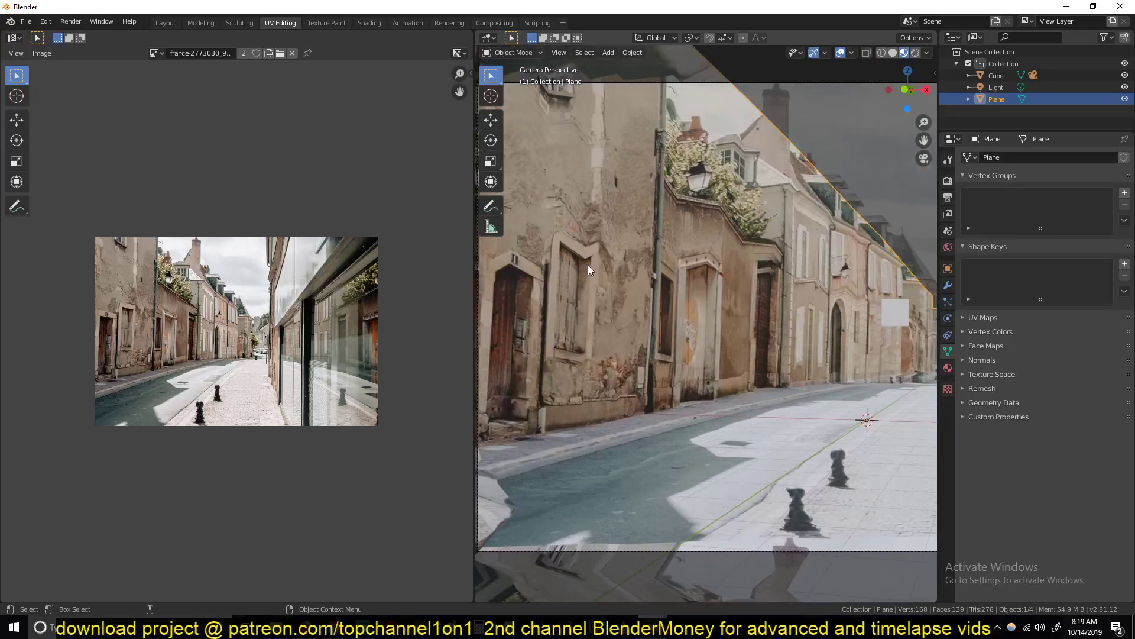
pyautogui.moveTo(723, 297); pyautogui.dragTo(619, 254, button='middle')
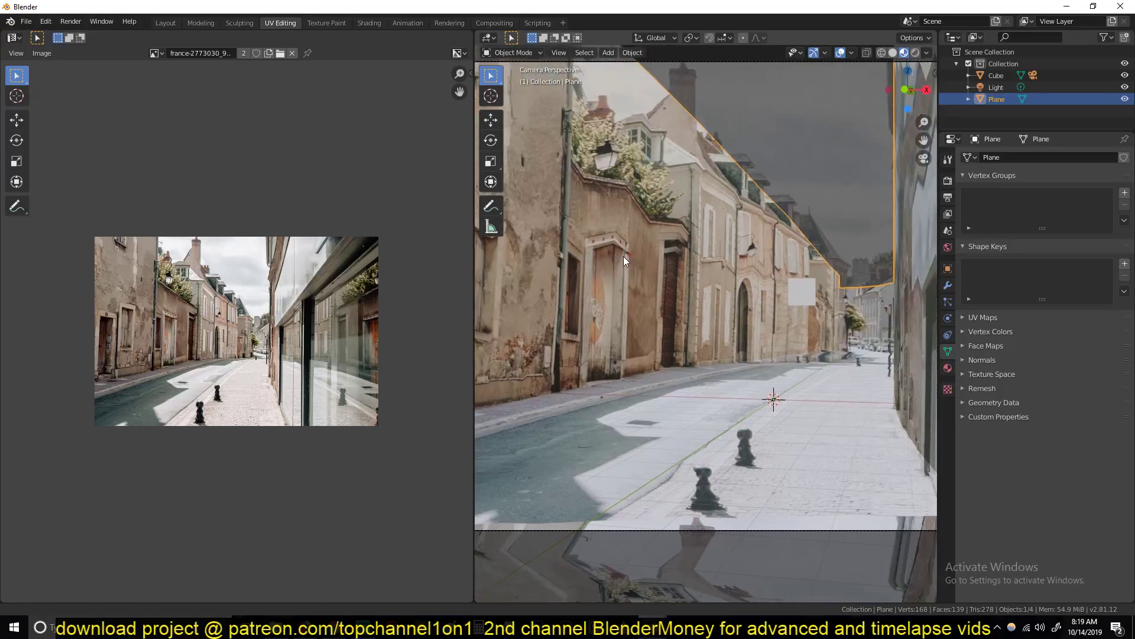
pyautogui.moveTo(713, 258); pyautogui.dragTo(748, 246, button='middle')
# Step: Add three horizontal loop cuts across the wall, cancelling a fourth
pyautogui.press('Tab')
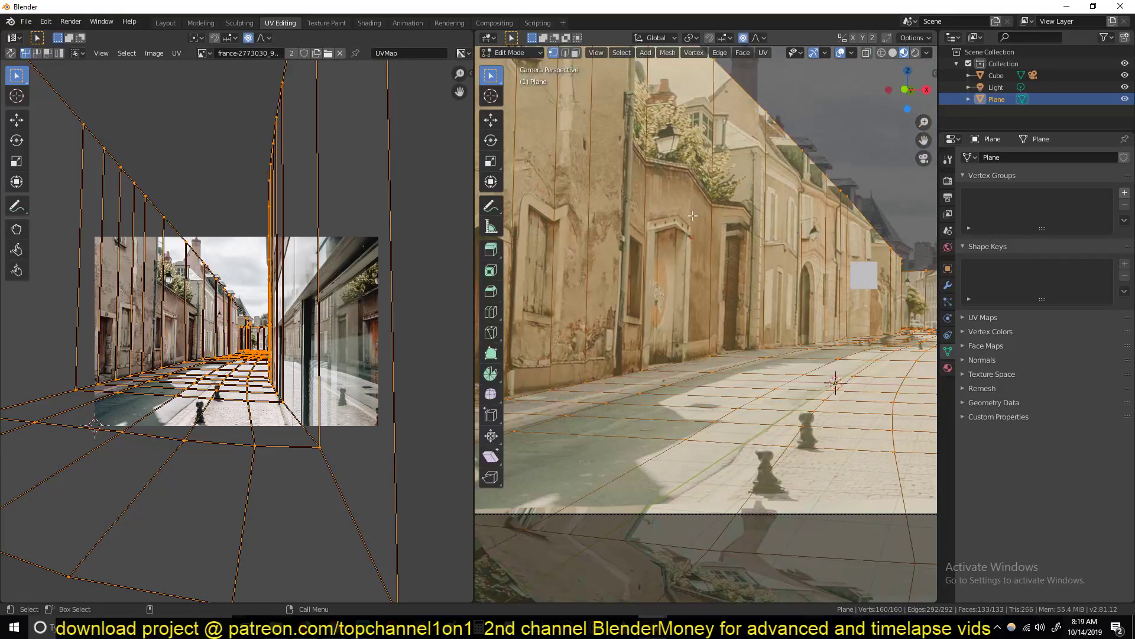
pyautogui.hotkey('ctrl', 'r')
pyautogui.click(657, 193)
pyautogui.click(657, 192)
pyautogui.hotkey('ctrl', 'r')
pyautogui.click(733, 311)
pyautogui.click(733, 311)
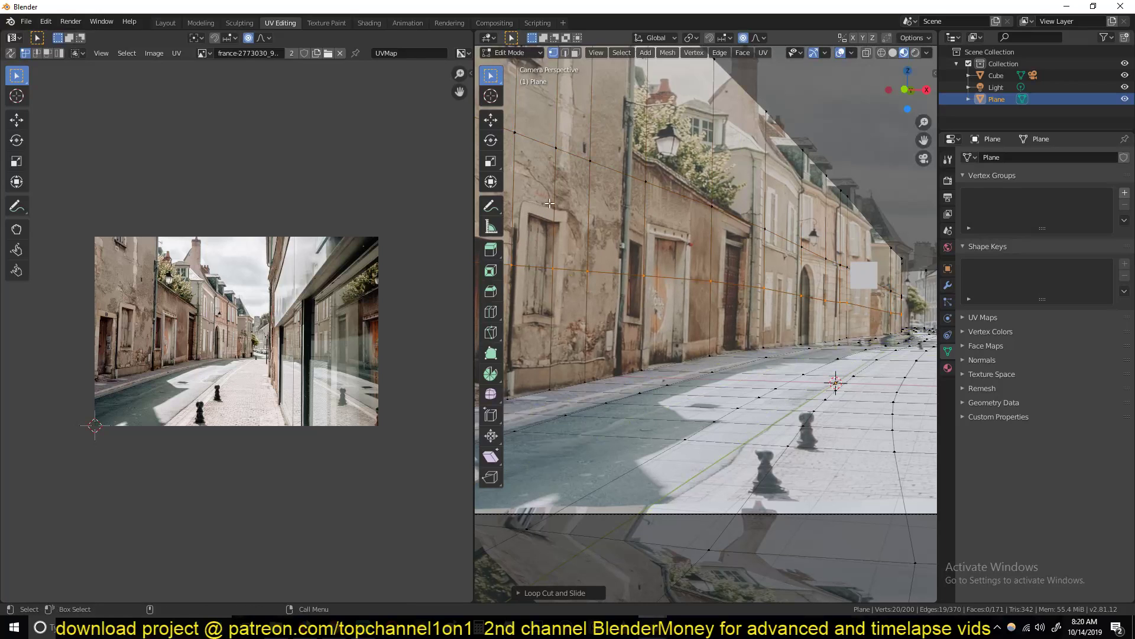
pyautogui.hotkey('ctrl', 'r')
pyautogui.click(602, 109)
pyautogui.click(602, 109)
pyautogui.moveTo(602, 110); pyautogui.dragTo(710, 254, button='middle')
pyautogui.hotkey('ctrl', 'r')
pyautogui.press('Escape')
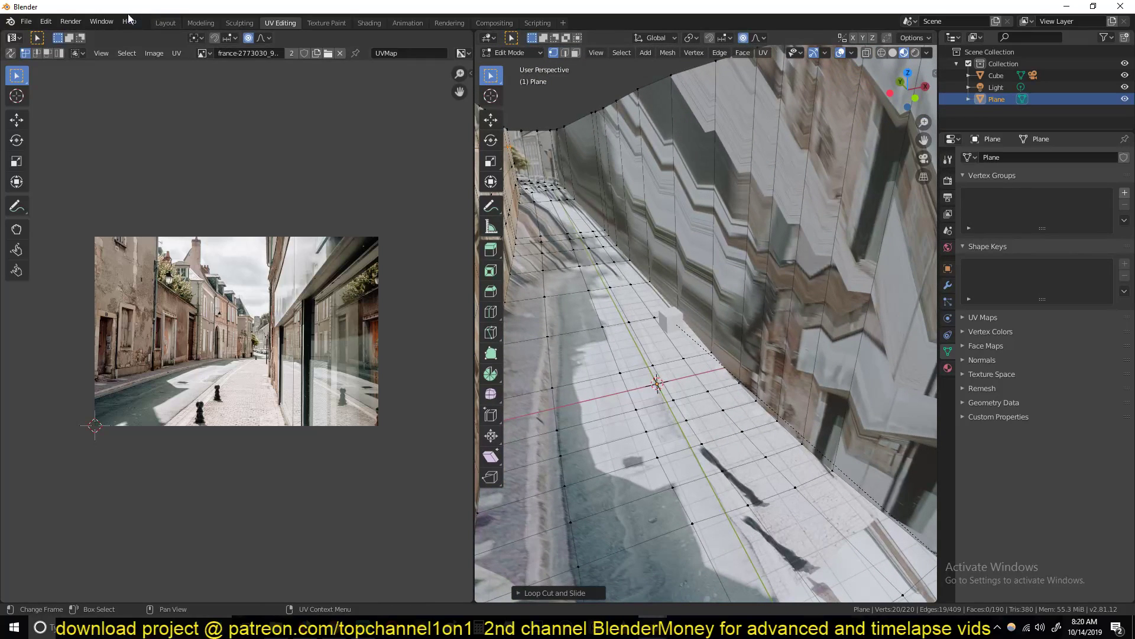
# Step: Back in Layout, set Material Preview shading in both viewports and orbit to the wall
pyautogui.click(165, 23)
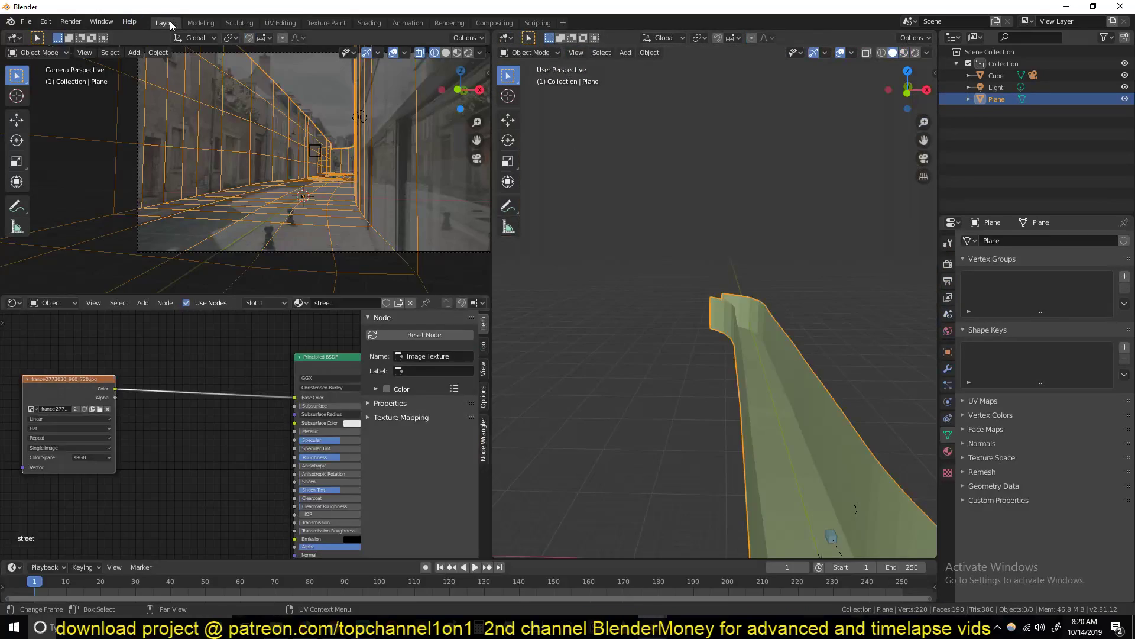
pyautogui.click(458, 52)
pyautogui.scroll(-5, 721, 177)
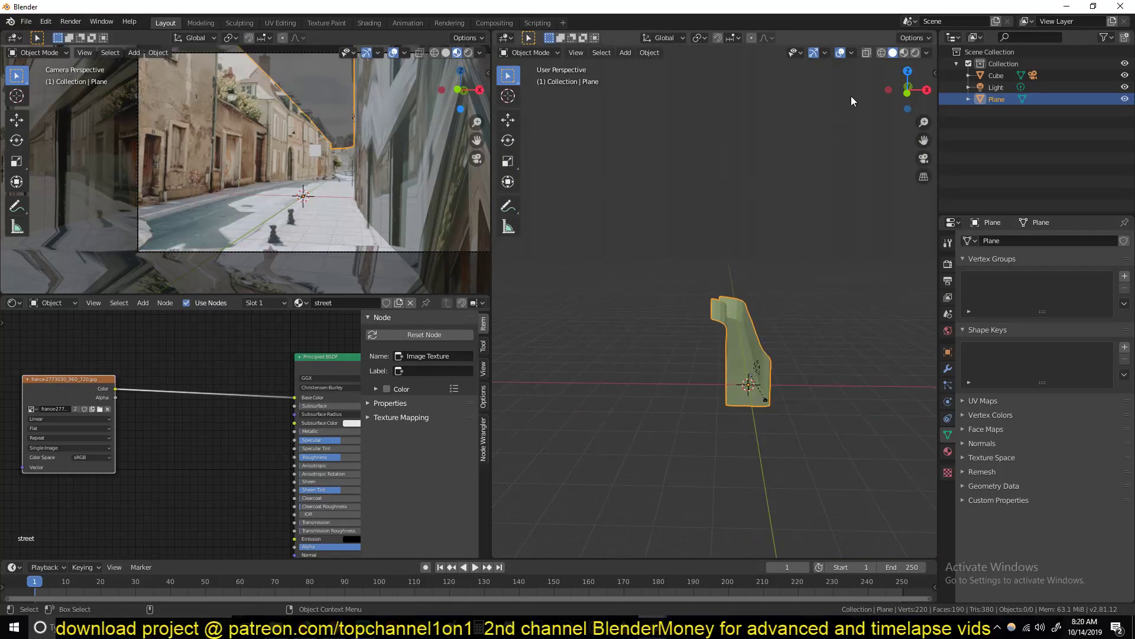
pyautogui.click(903, 52)
pyautogui.scroll(5, 773, 302)
pyautogui.moveTo(774, 301)
pyautogui.mouseDown(button='middle')
pyautogui.moveTo(555, 161)
pyautogui.moveTo(679, 235)
pyautogui.moveTo(646, 238)
pyautogui.moveTo(644, 225)
pyautogui.mouseUp(button='middle')
pyautogui.scroll(-5, 680, 232)
pyautogui.moveTo(711, 240); pyautogui.dragTo(721, 258, button='middle')
# Step: Add centred loop cuts to the plane: three loops, one loop, then five loops
pyautogui.press('Tab')
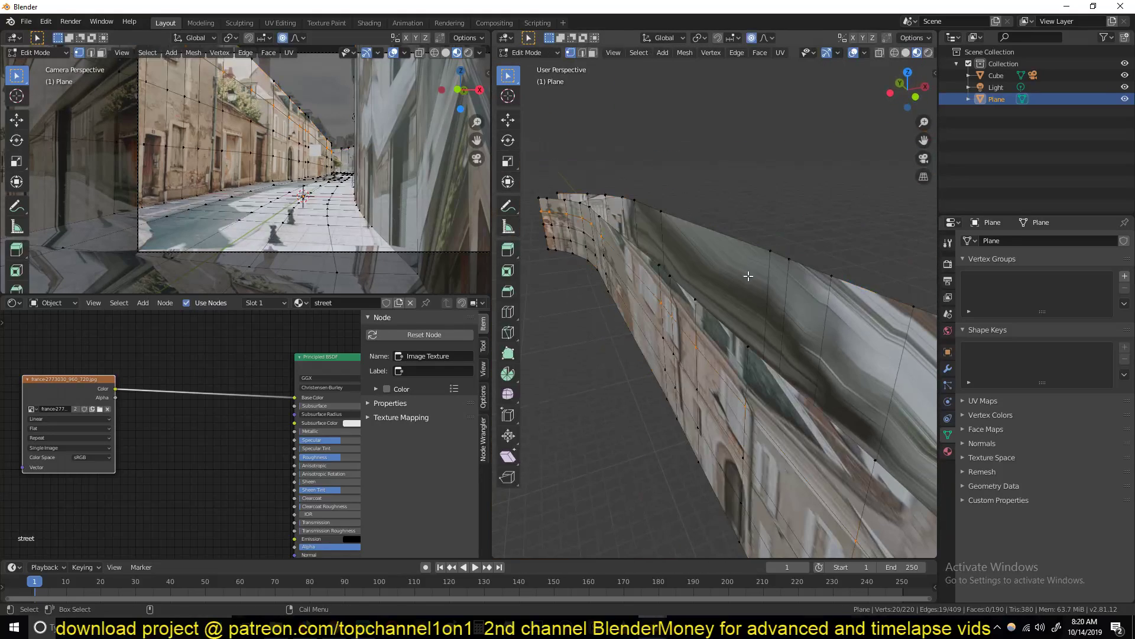
pyautogui.hotkey('ctrl', 'r')
pyautogui.scroll(2, 766, 289)
pyautogui.click(766, 289)
pyautogui.rightClick(765, 290)
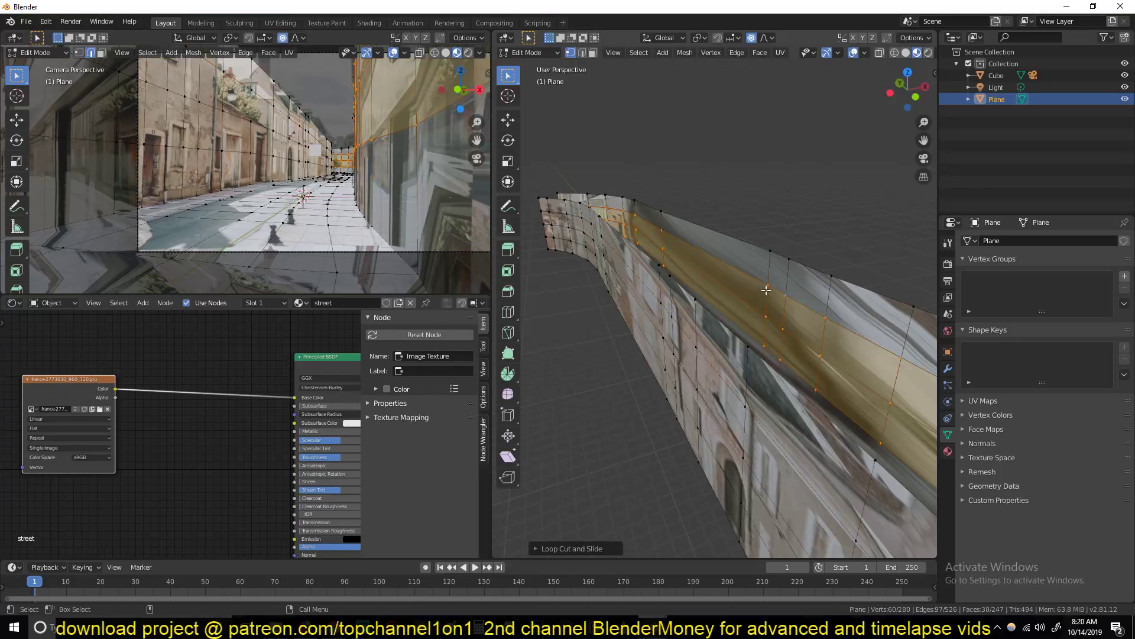
pyautogui.hotkey('ctrl', 'r')
pyautogui.click(819, 288)
pyautogui.rightClick(819, 288)
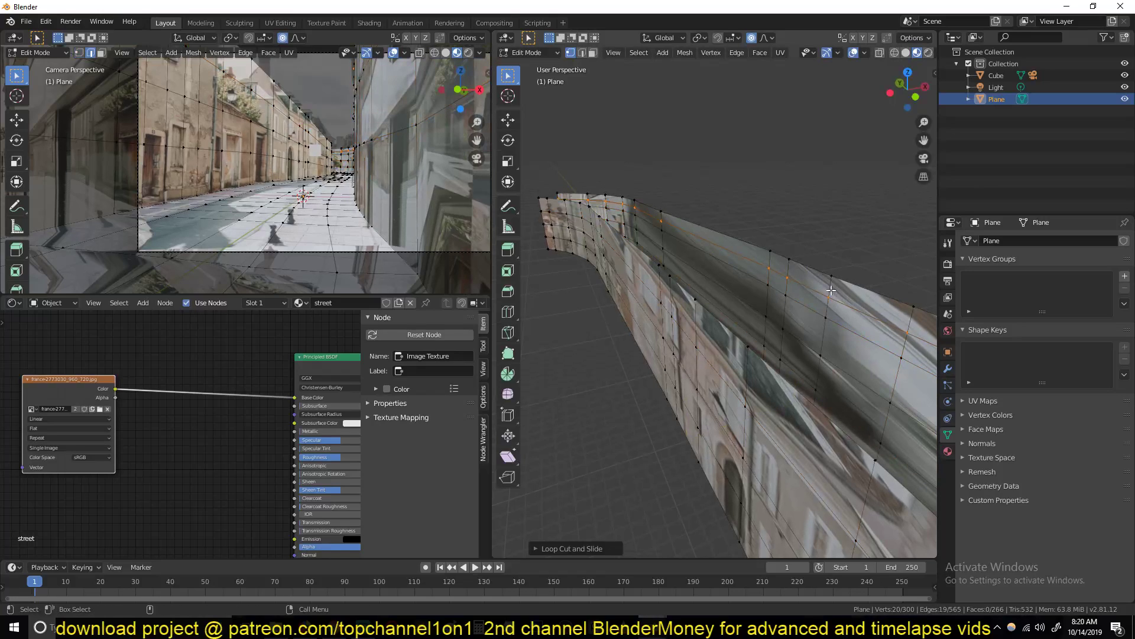
pyautogui.hotkey('ctrl', 'r')
pyautogui.scroll(4, 728, 245)
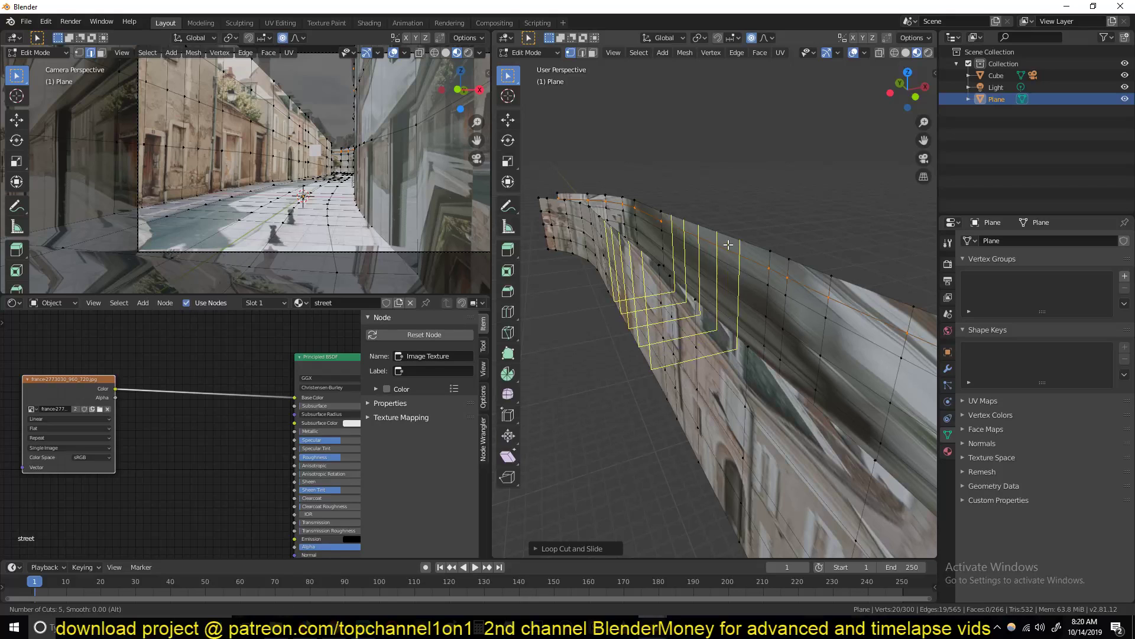
pyautogui.click(728, 244)
pyautogui.rightClick(728, 244)
pyautogui.moveTo(728, 244); pyautogui.dragTo(742, 273, button='middle')
# Step: Select all, reproject the UVs with Project From View, and return to Object Mode
pyautogui.press('a')
pyautogui.scroll(3, 744, 277)
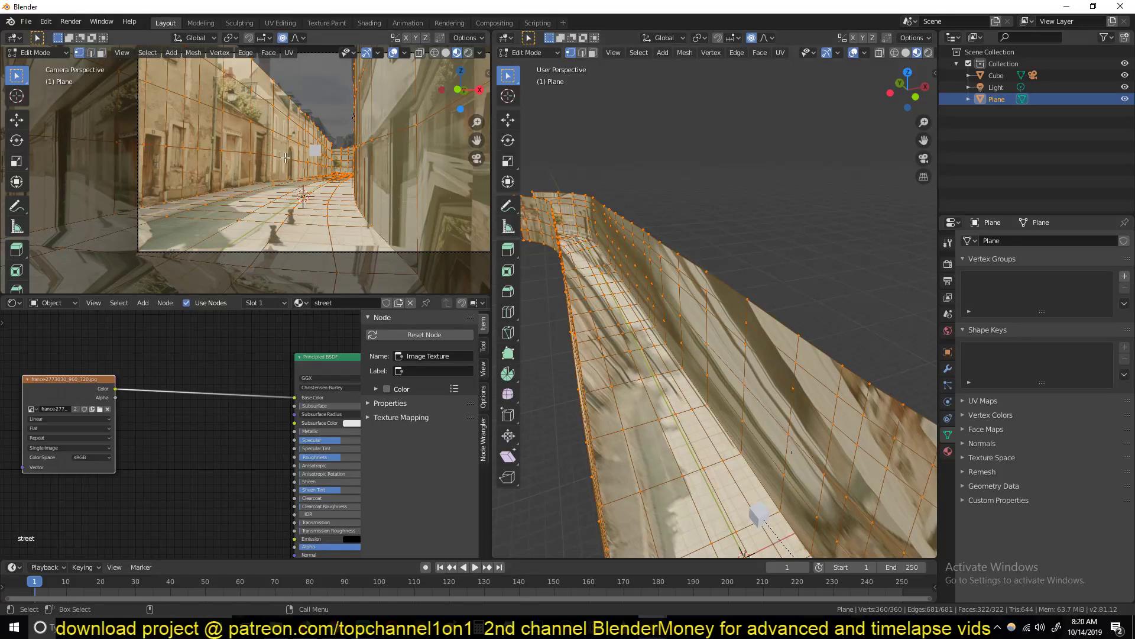
pyautogui.press('u')
pyautogui.click(285, 157)
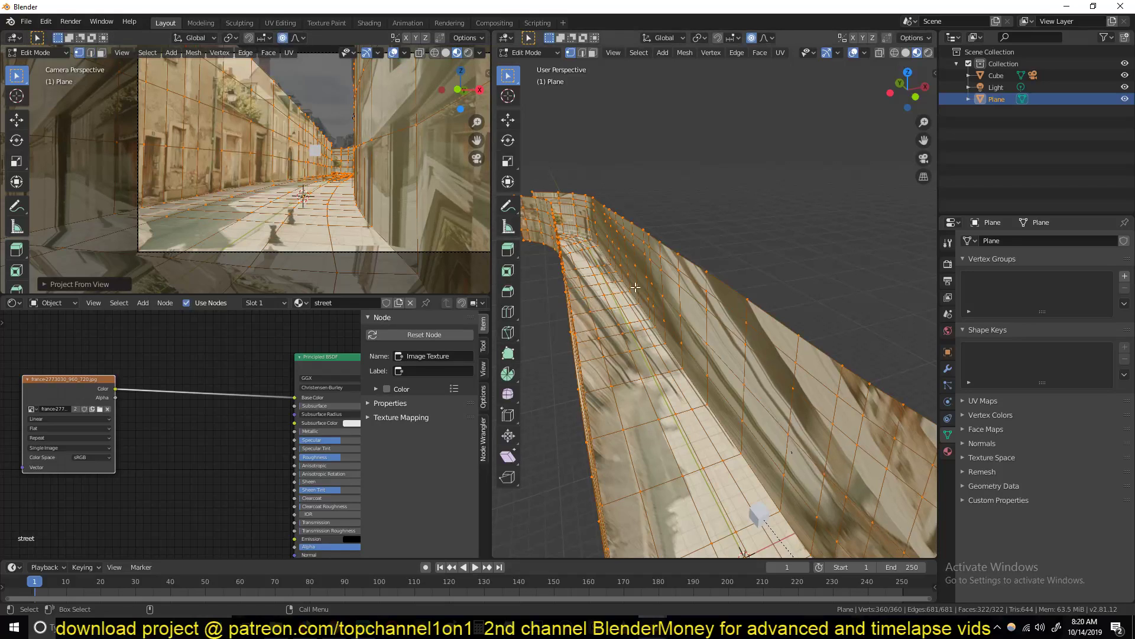
pyautogui.press('Tab')
pyautogui.moveTo(642, 289); pyautogui.dragTo(639, 289, button='middle')
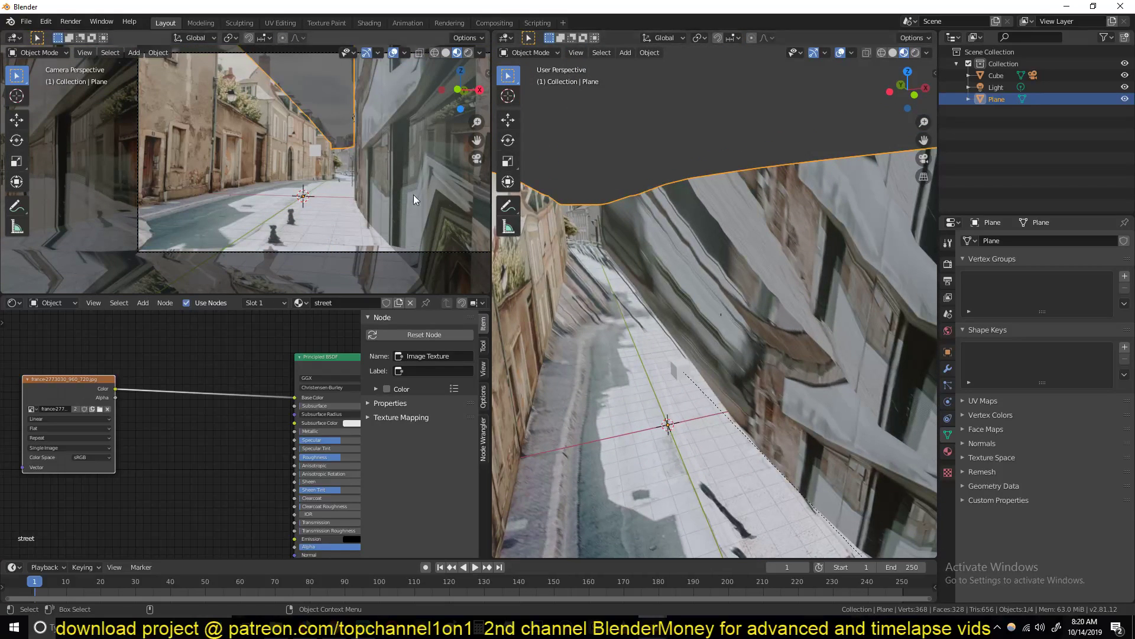
# Step: Through the camera view, add three more loop cuts to the plane
pyautogui.press('KP_0')
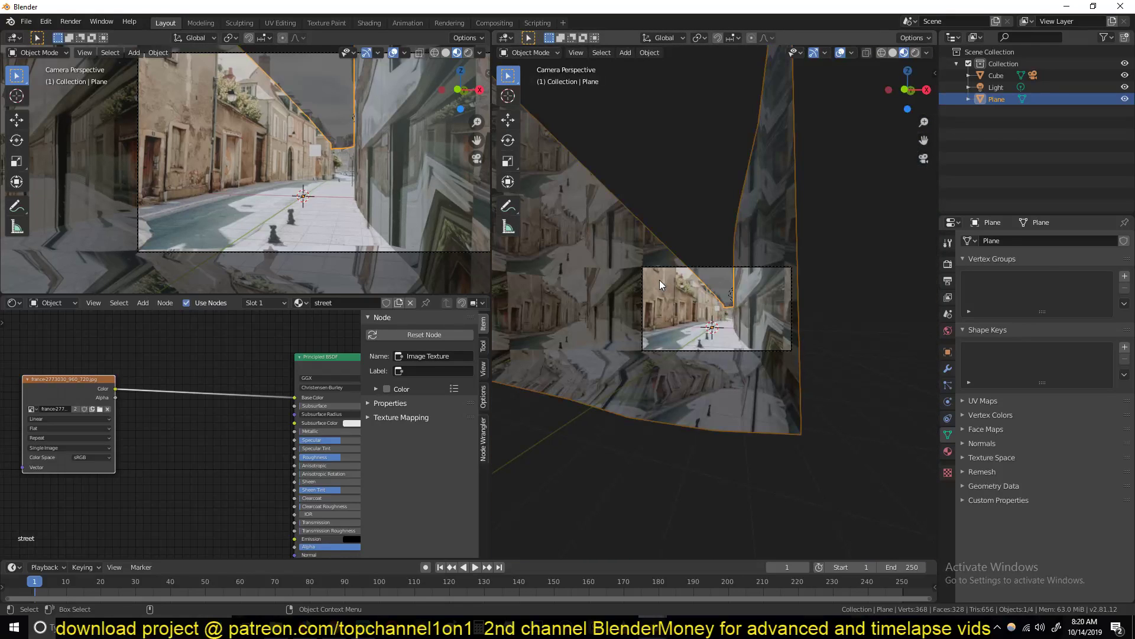
pyautogui.scroll(2, 715, 308)
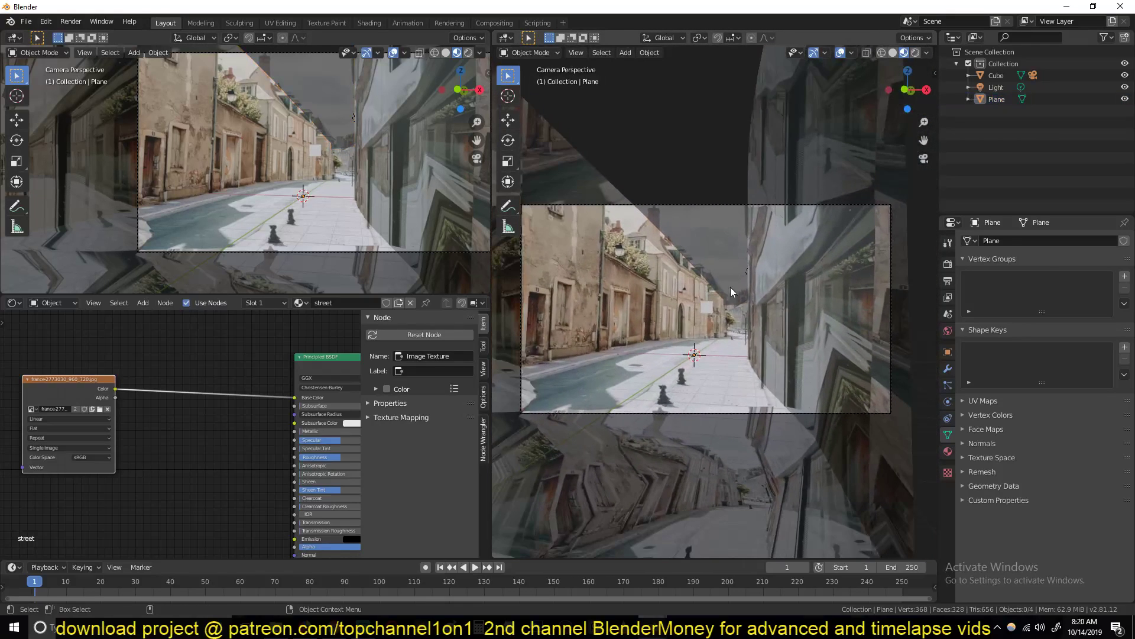
pyautogui.press('Tab')
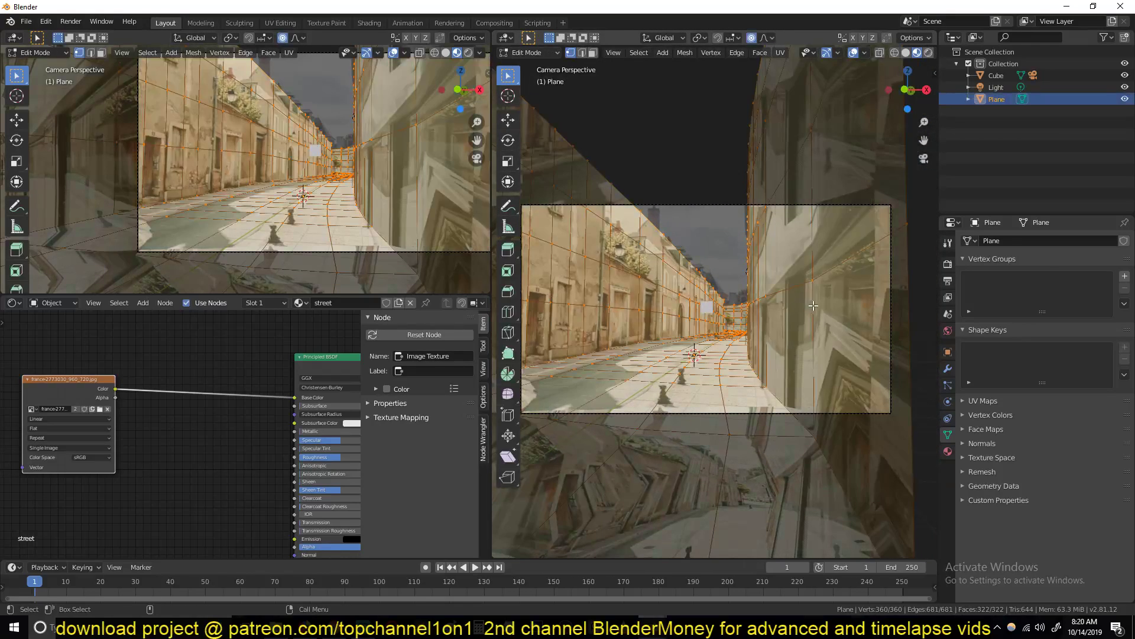
pyautogui.hotkey('ctrl', 'r')
pyautogui.click(852, 276)
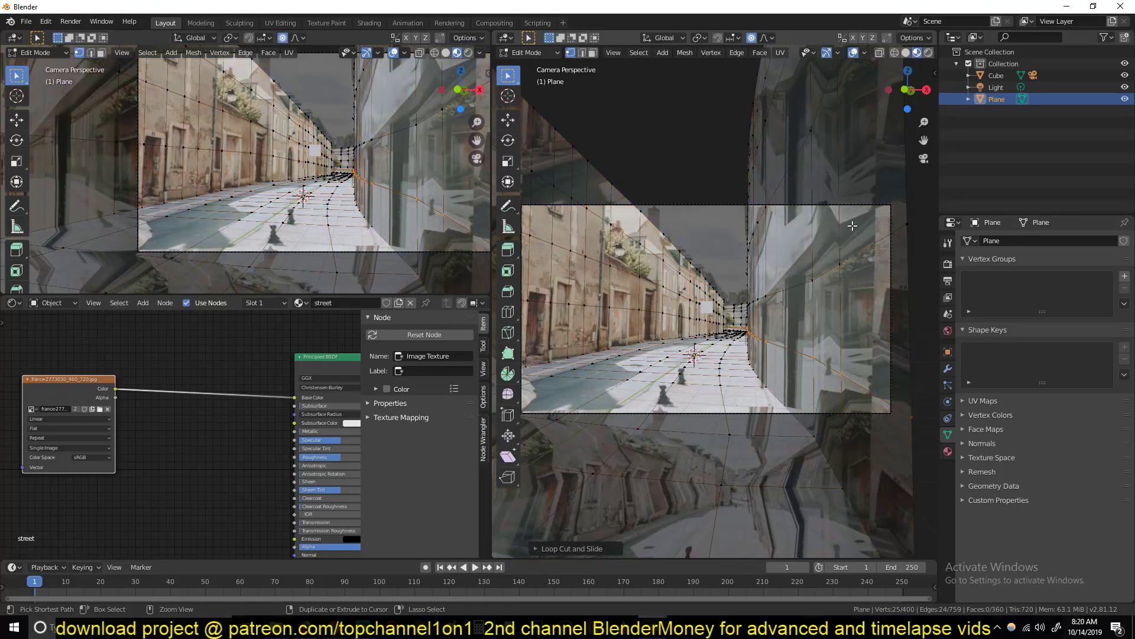
pyautogui.hotkey('ctrl', 'r')
pyautogui.click(849, 196)
pyautogui.click(849, 197)
pyautogui.hotkey('ctrl', 'r')
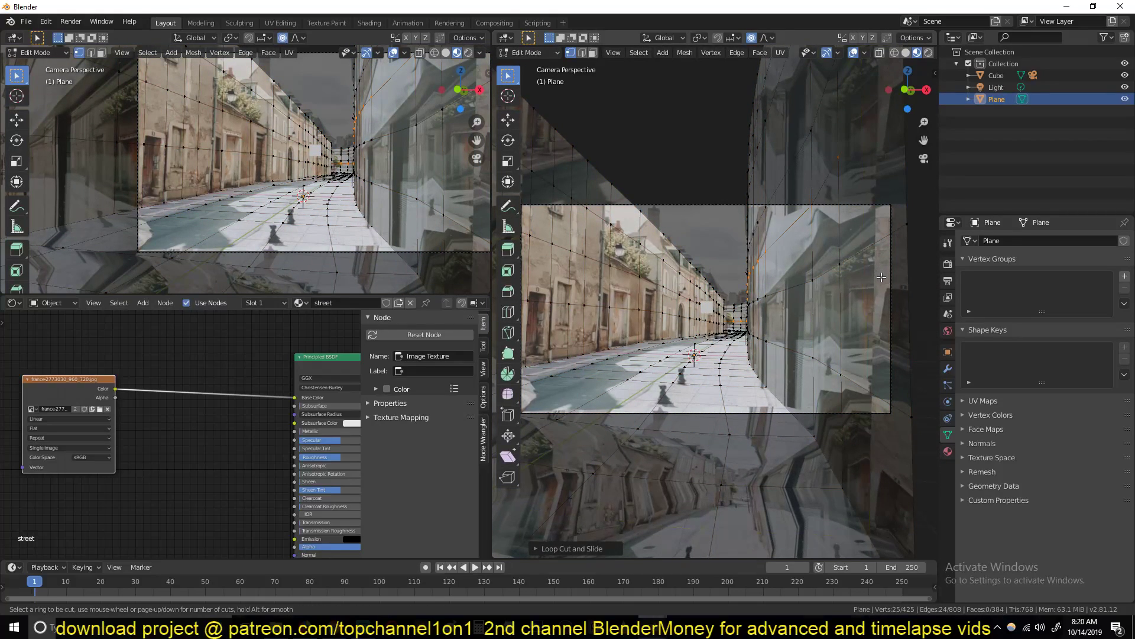
pyautogui.click(866, 287)
pyautogui.click(864, 288)
# Step: Select all, reproject the photo from view, return to Object Mode and deselect
pyautogui.press('a')
pyautogui.press('u')
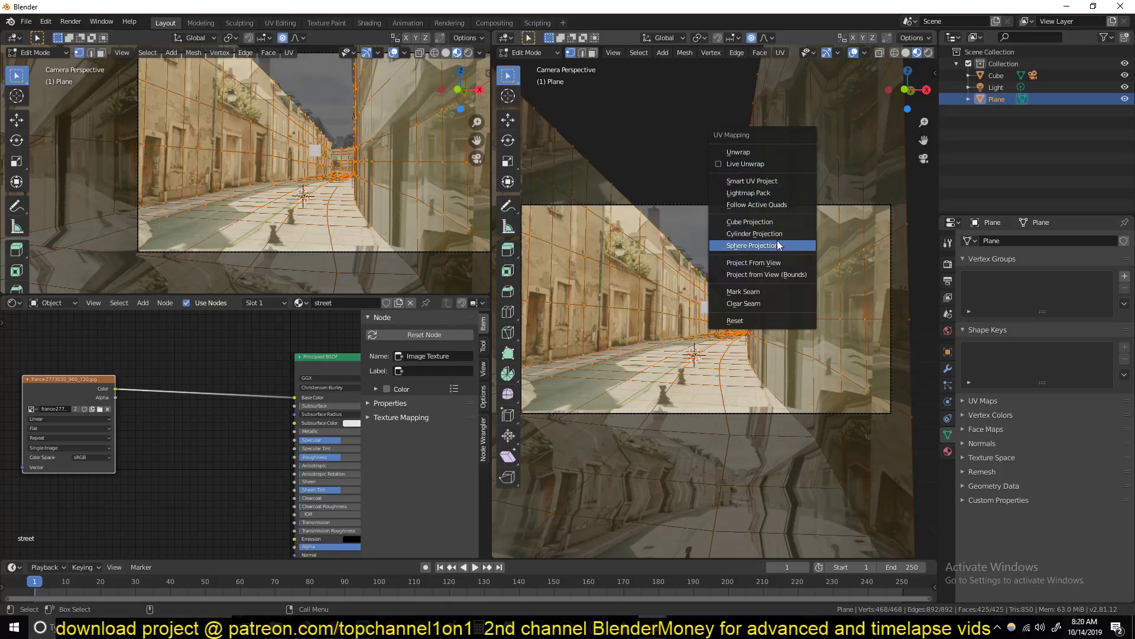
pyautogui.click(779, 261)
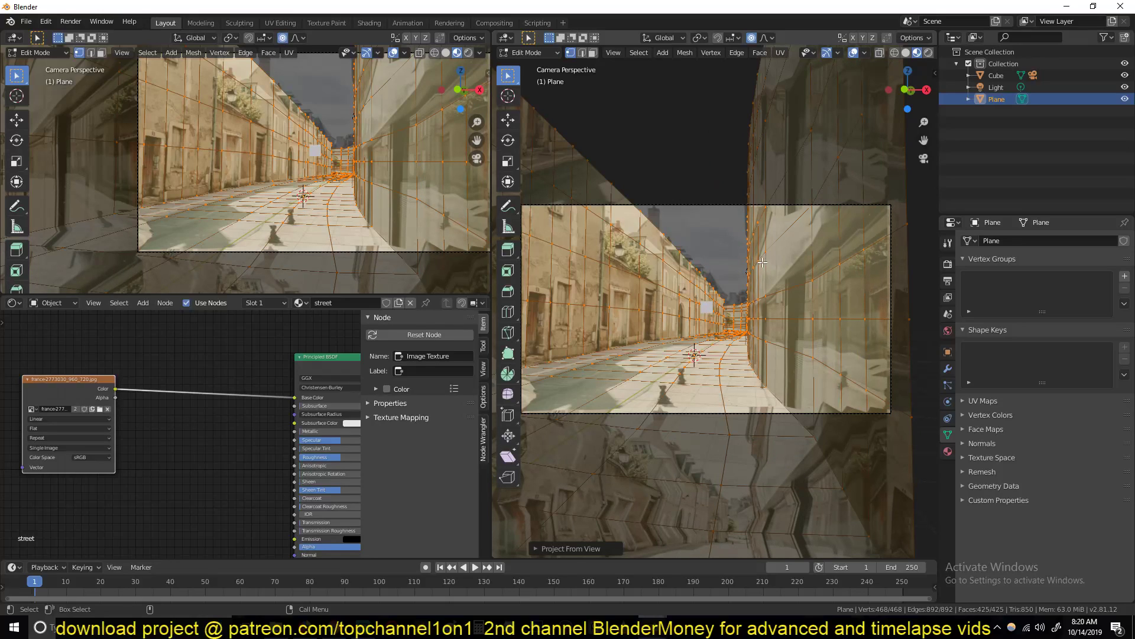
pyautogui.press('Tab')
pyautogui.hotkey('alt', 'a')
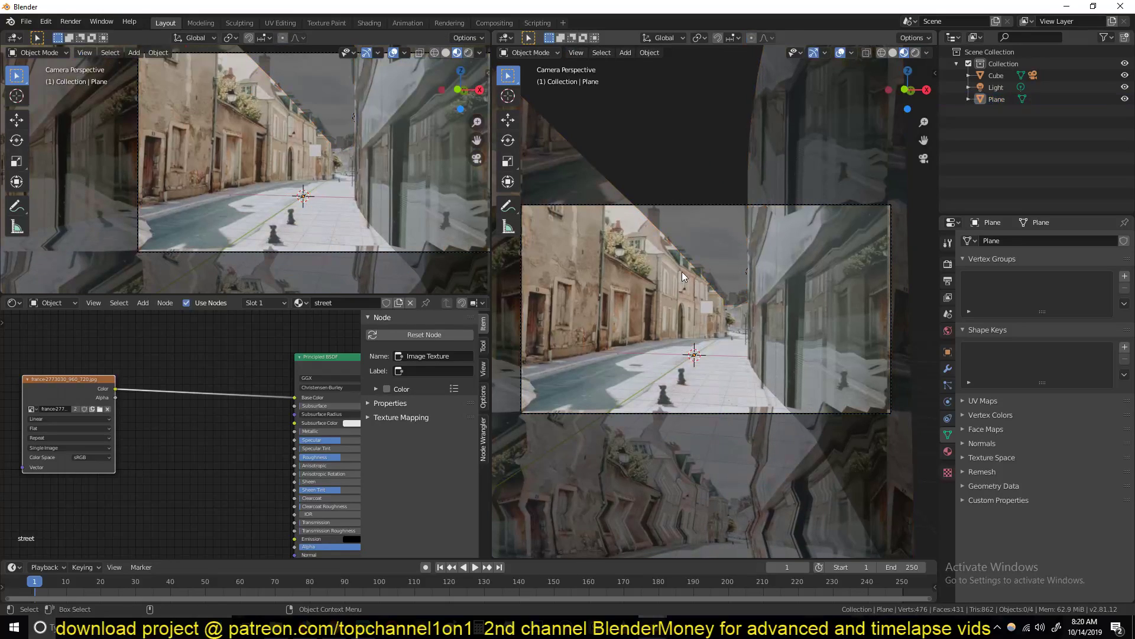
pyautogui.scroll(-2, 246, 157)
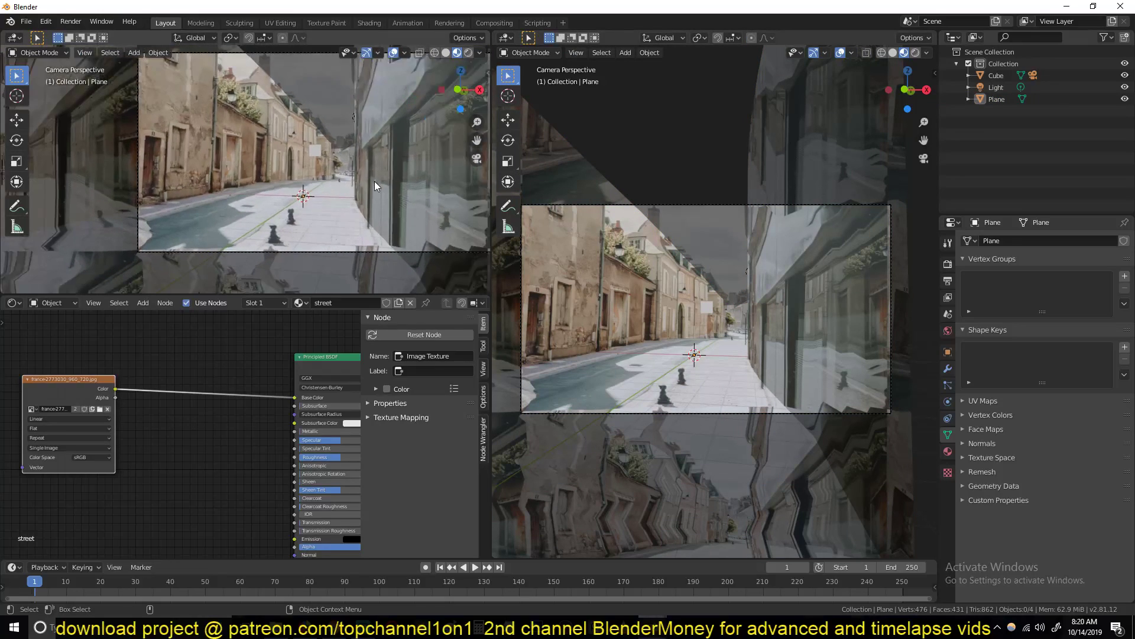
# Step: Add two more centred loop cuts and reproject the whole mesh from view
pyautogui.press('Tab')
pyautogui.hotkey('ctrl', 'r')
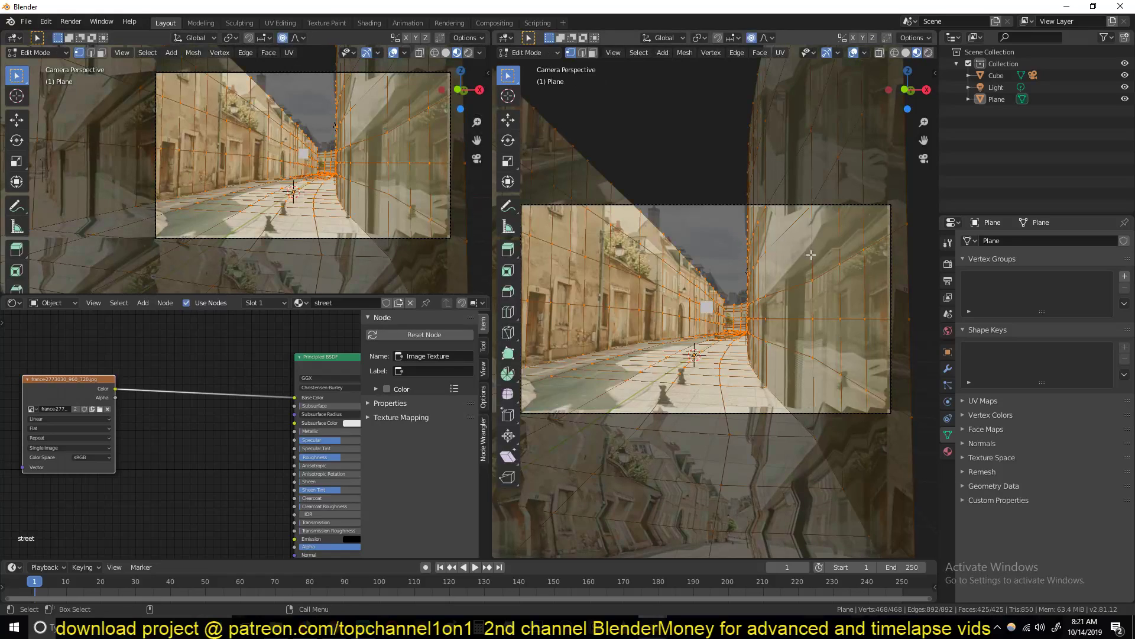
pyautogui.click(830, 234)
pyautogui.rightClick(830, 234)
pyautogui.hotkey('ctrl', 'r')
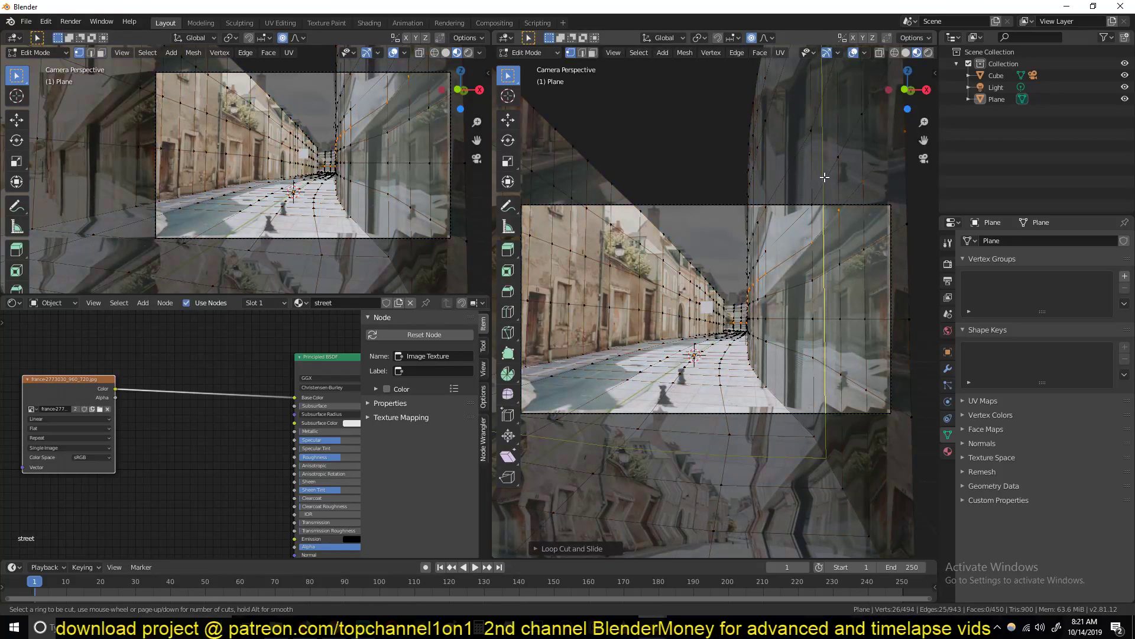
pyautogui.click(826, 190)
pyautogui.rightClick(854, 227)
pyautogui.press('a')
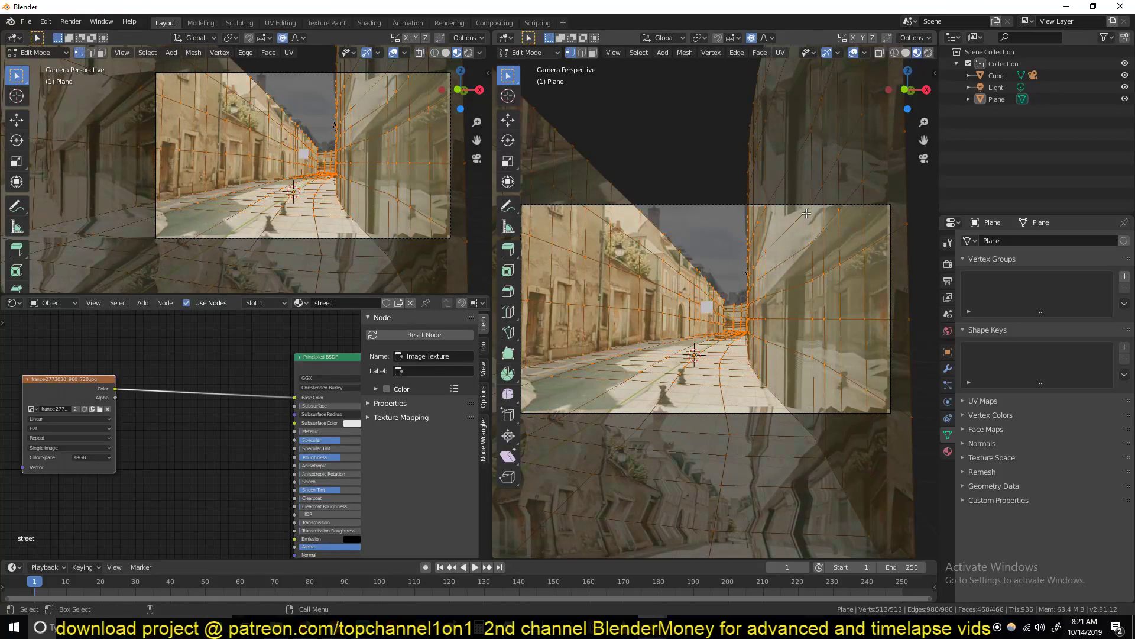
pyautogui.press('u')
pyautogui.click(806, 213)
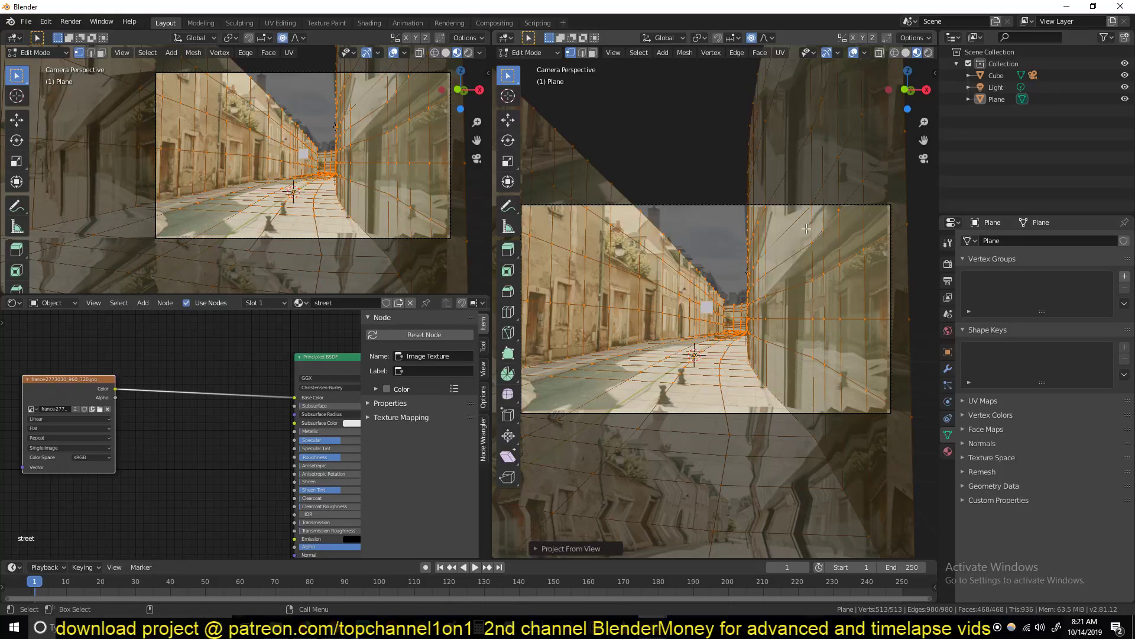
# Step: Add one final centred loop cut, reproject from view, and exit to Object Mode
pyautogui.hotkey('ctrl', 'r')
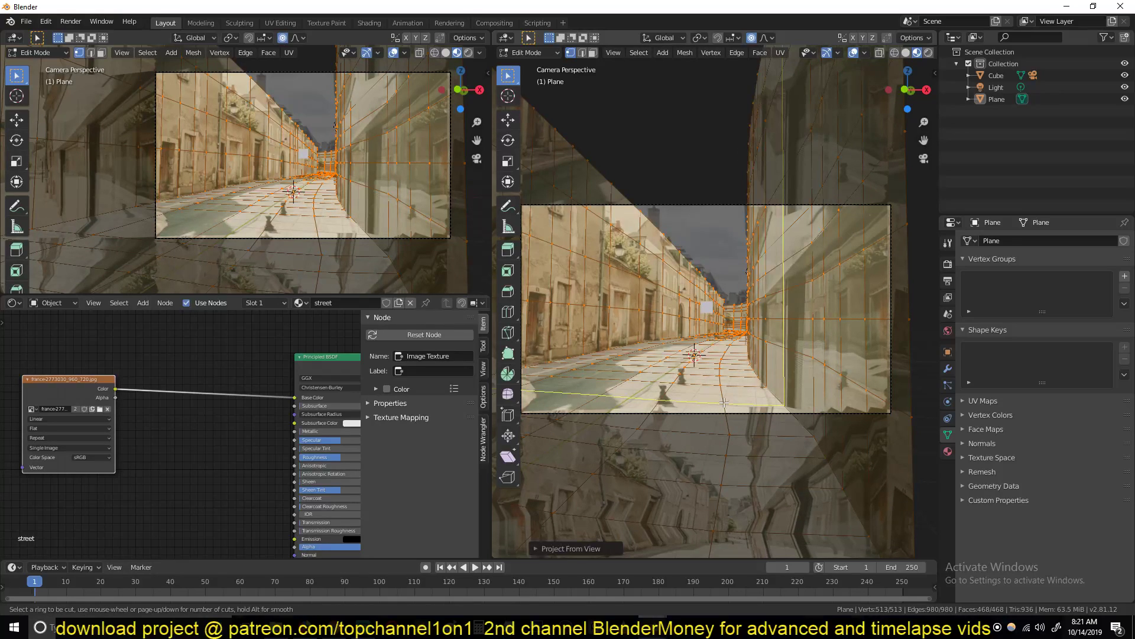
pyautogui.click(724, 403)
pyautogui.rightClick(724, 404)
pyautogui.press('a')
pyautogui.press('u')
pyautogui.click(751, 340)
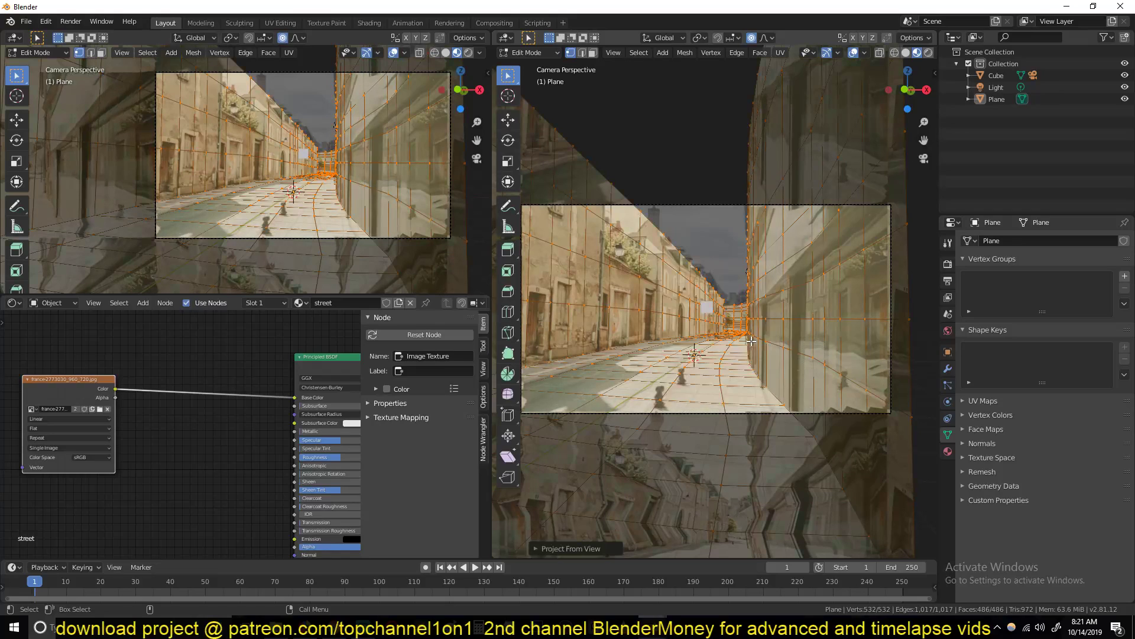
pyautogui.press('Tab')
# Step: Select the camera, untick Background Images in its properties, and drag the timeline border up
pyautogui.scroll(2, 317, 190)
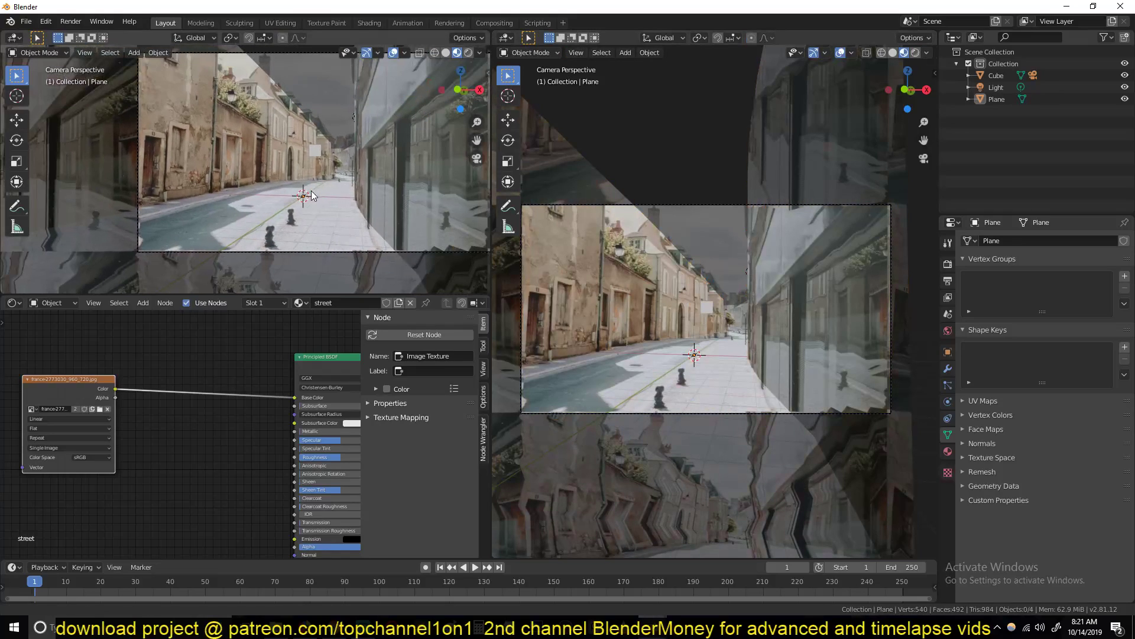
pyautogui.keyDown('shift'); pyautogui.moveTo(305, 191); pyautogui.dragTo(235, 211, button='middle'); pyautogui.keyUp('shift')
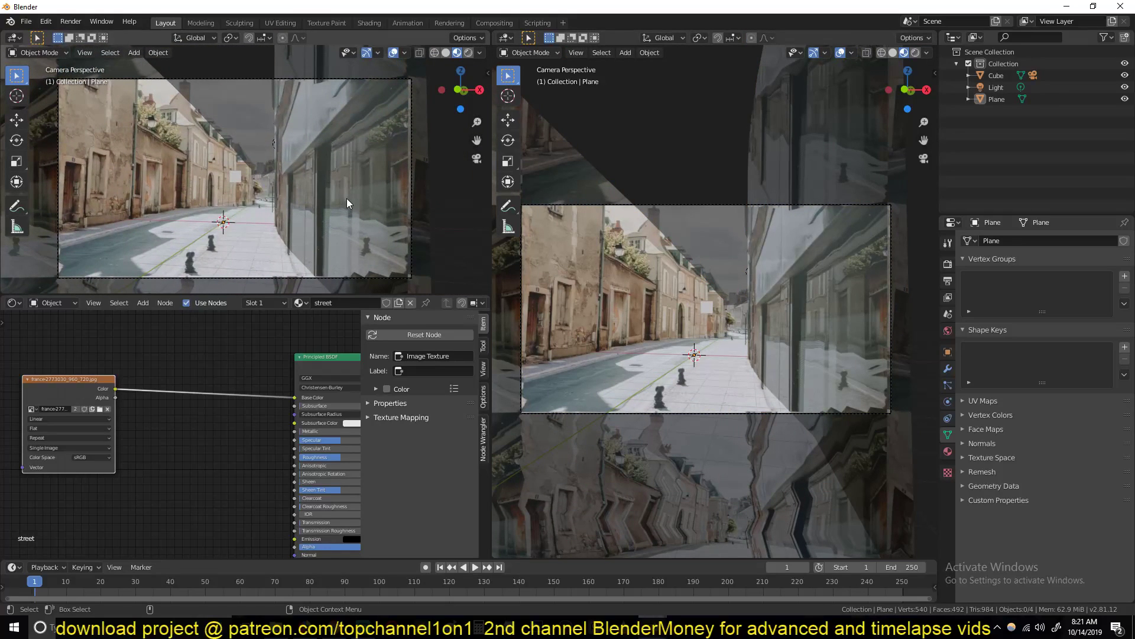
pyautogui.scroll(-1, 347, 197)
pyautogui.scroll(-3, 214, 134)
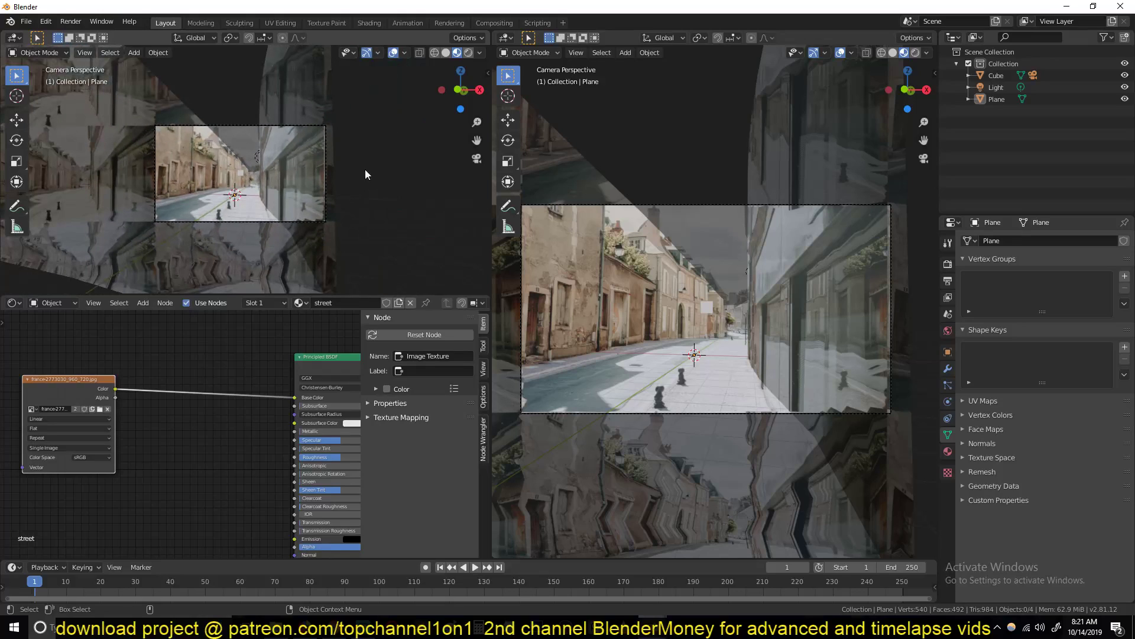
pyautogui.scroll(4, 263, 212)
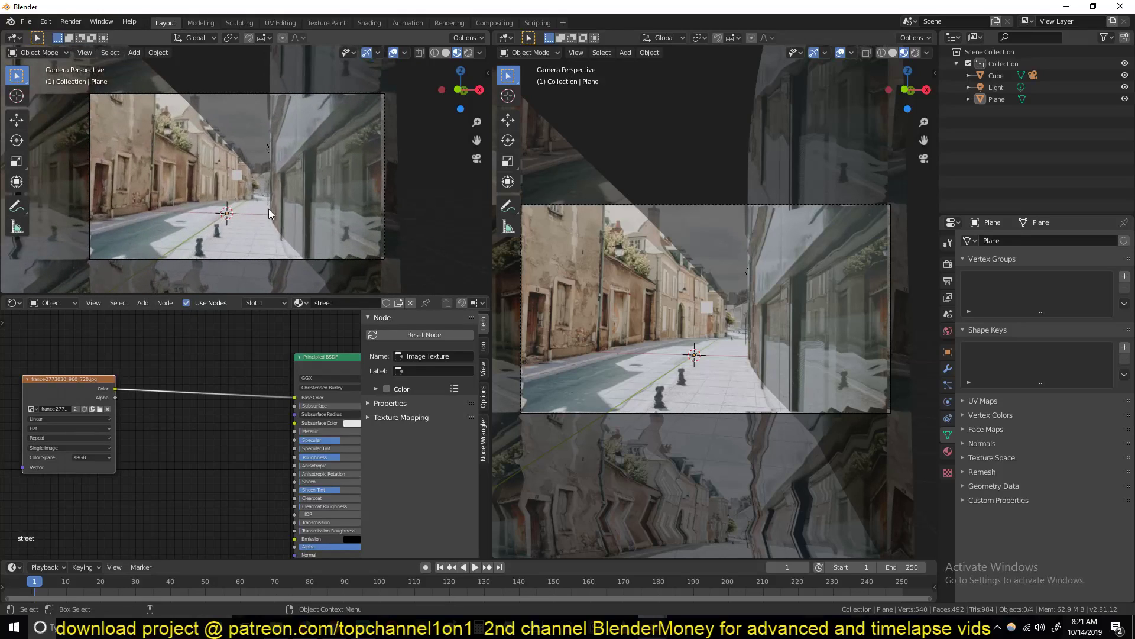
pyautogui.scroll(-3, 195, 160)
pyautogui.scroll(6, 272, 184)
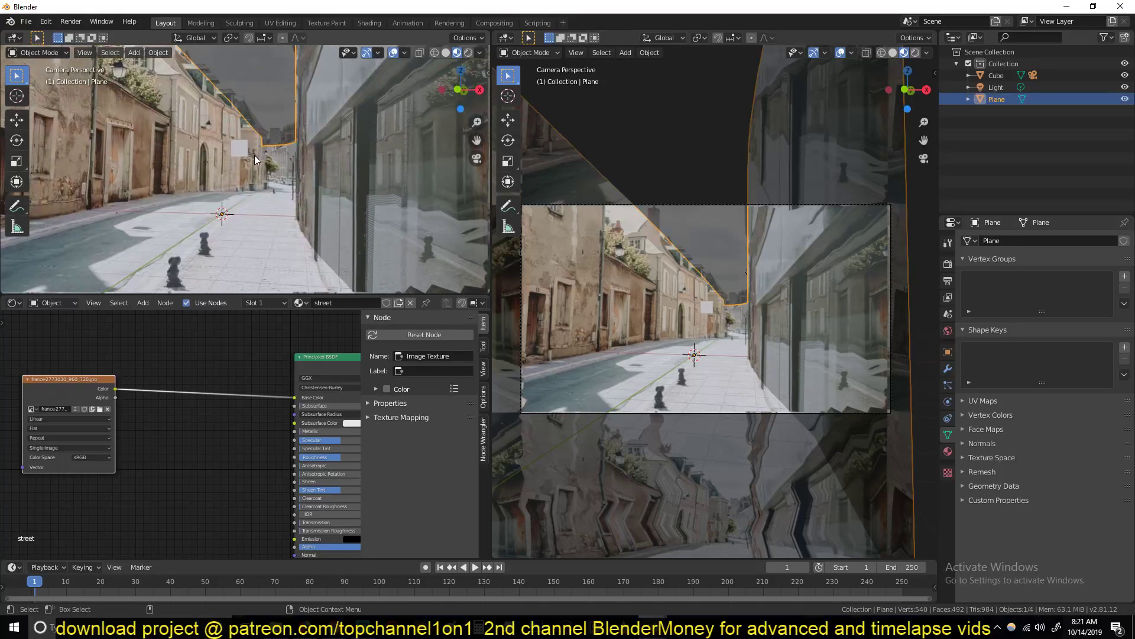
pyautogui.scroll(-3, 255, 155)
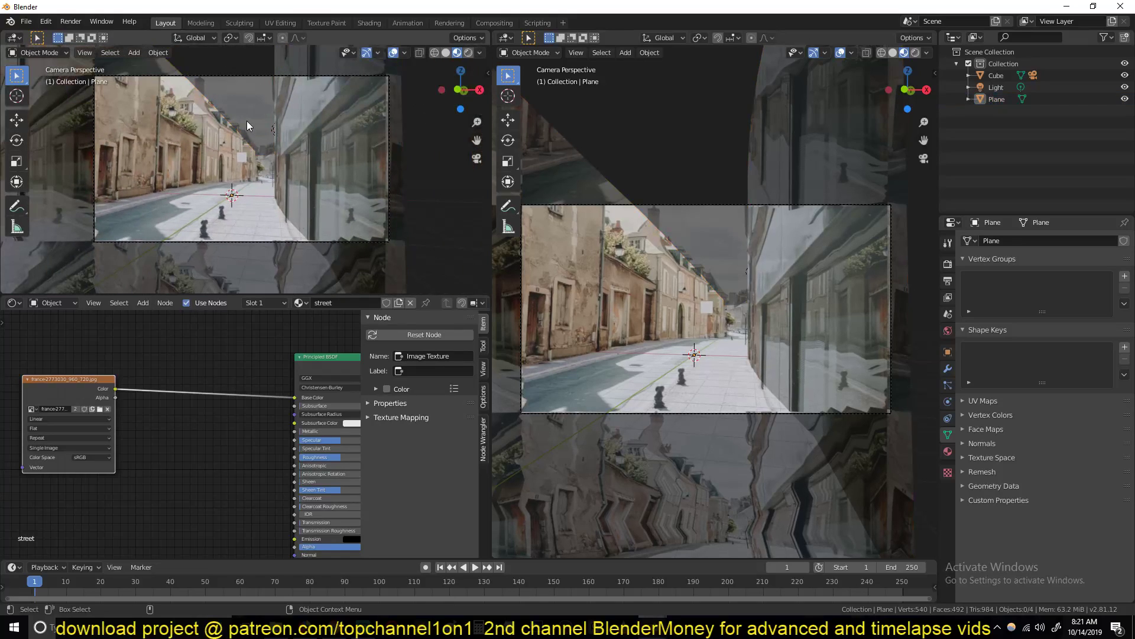
pyautogui.click(290, 75)
pyautogui.scroll(-3, 981, 440)
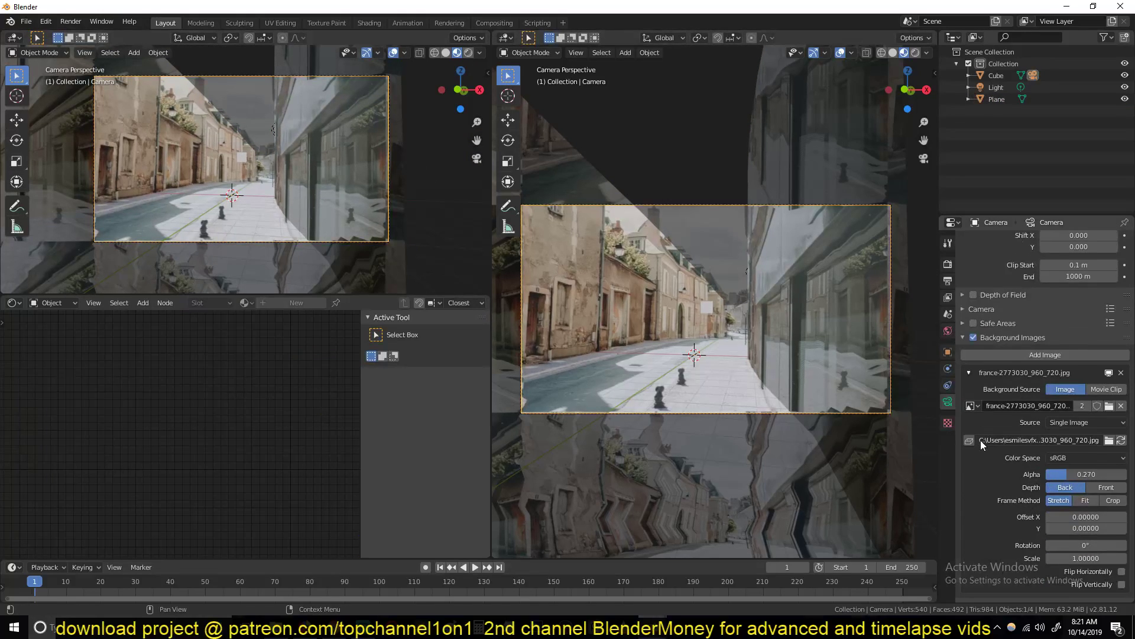
pyautogui.click(973, 337)
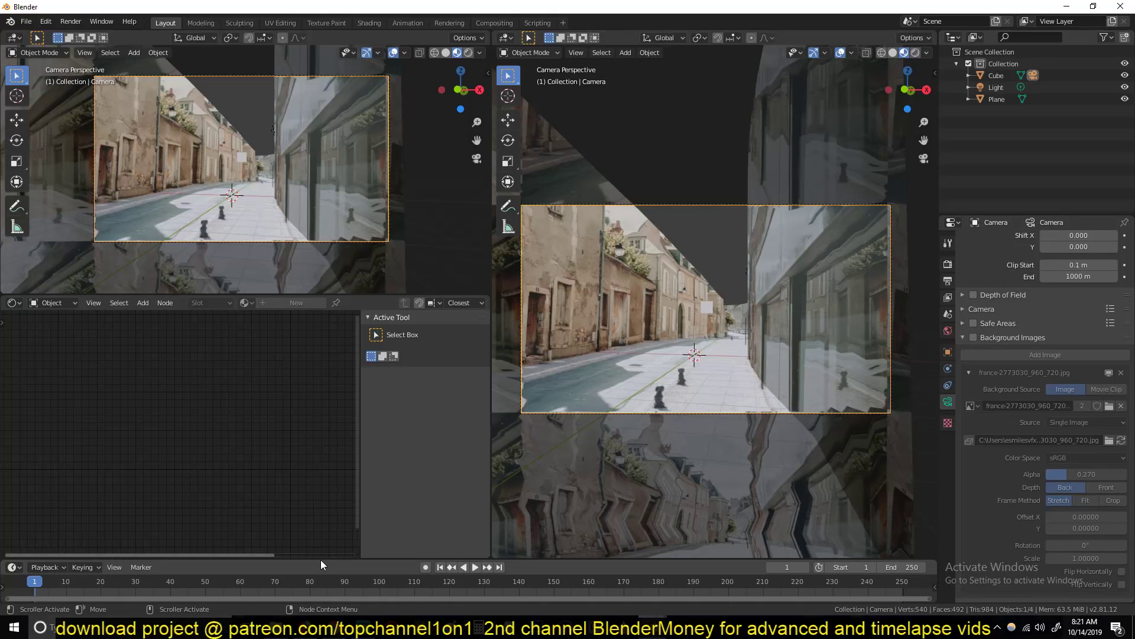
pyautogui.moveTo(320, 561); pyautogui.dragTo(325, 537)
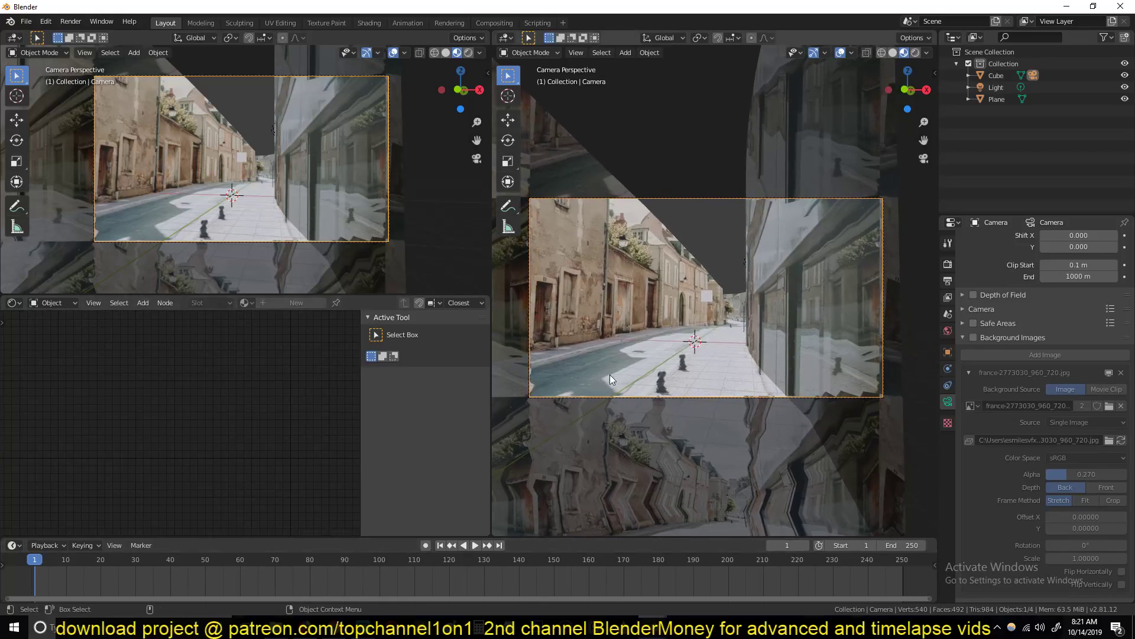
# Step: With auto-keying on, key the camera at frame 1, then dolly it forward down the street at frame 110
pyautogui.click(426, 545)
pyautogui.press('g')
pyautogui.click(590, 311)
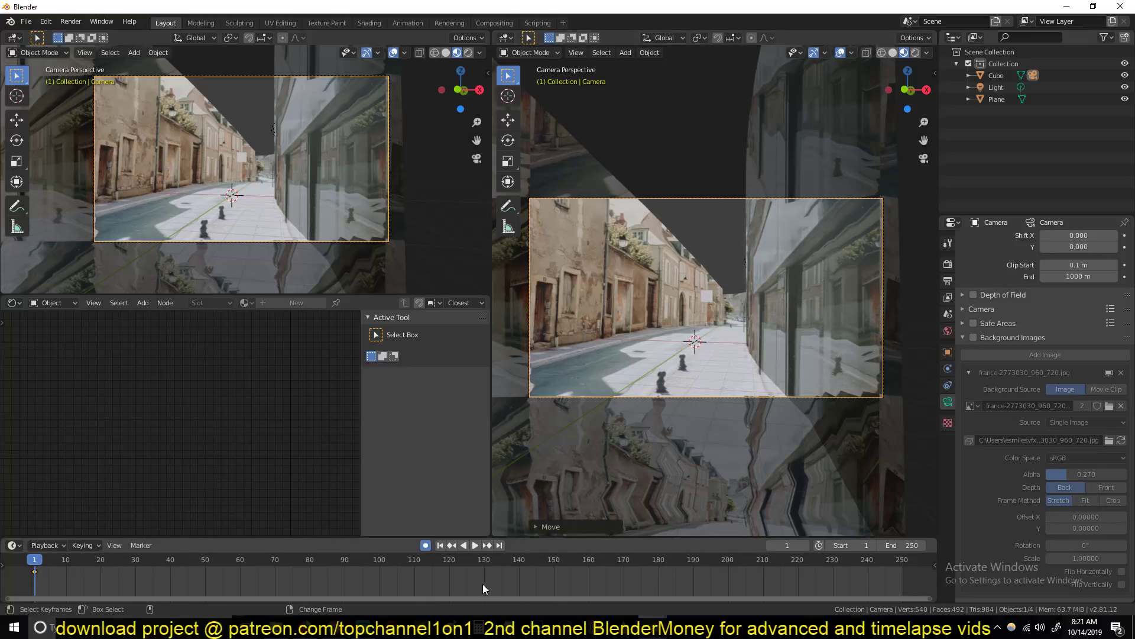
pyautogui.click(413, 578)
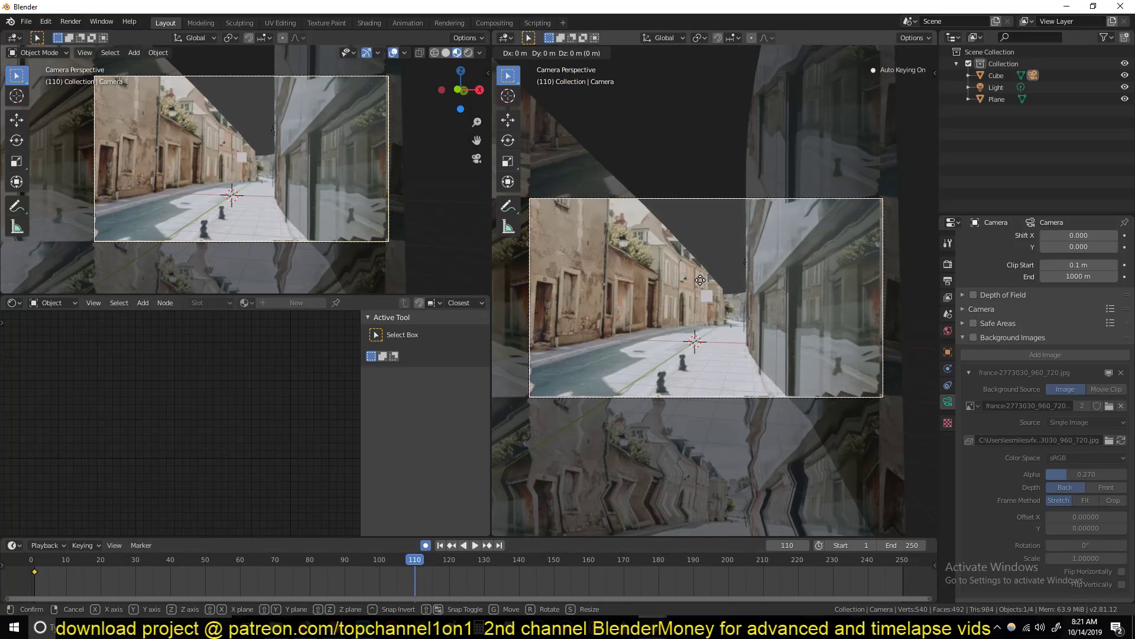
pyautogui.press('z')
pyautogui.press('z')
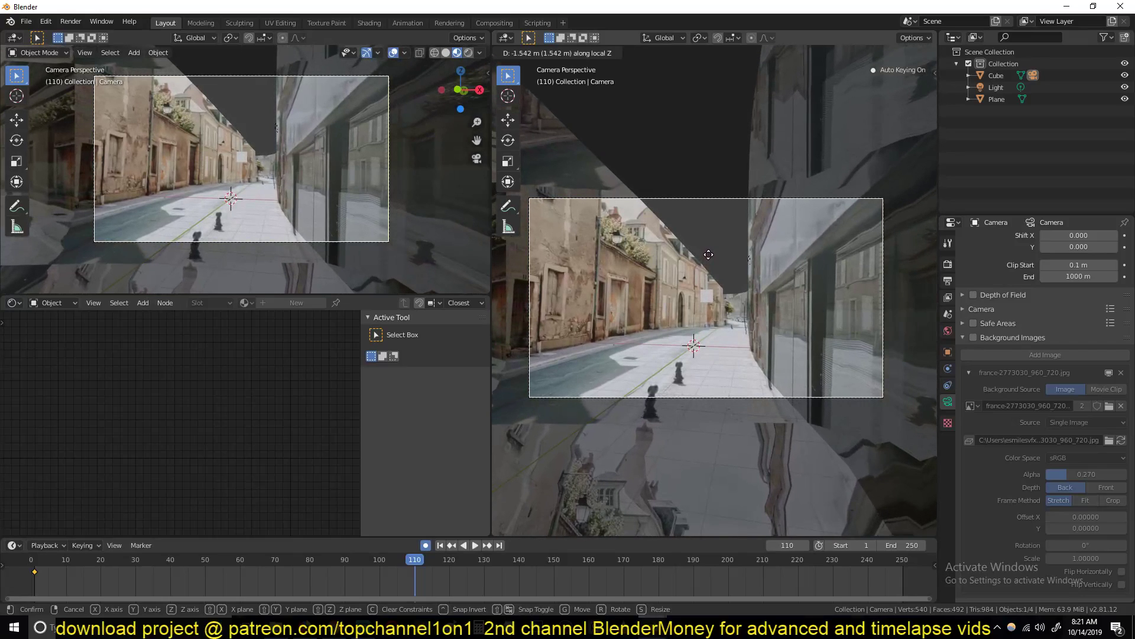
pyautogui.click(797, 288)
pyautogui.press('g')
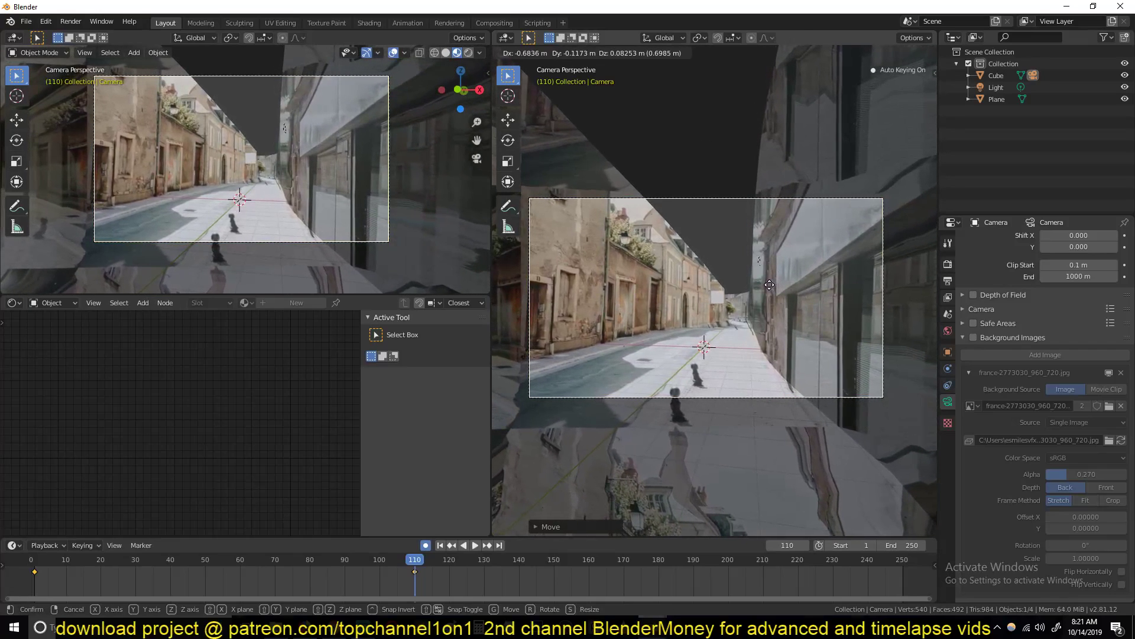
pyautogui.click(763, 285)
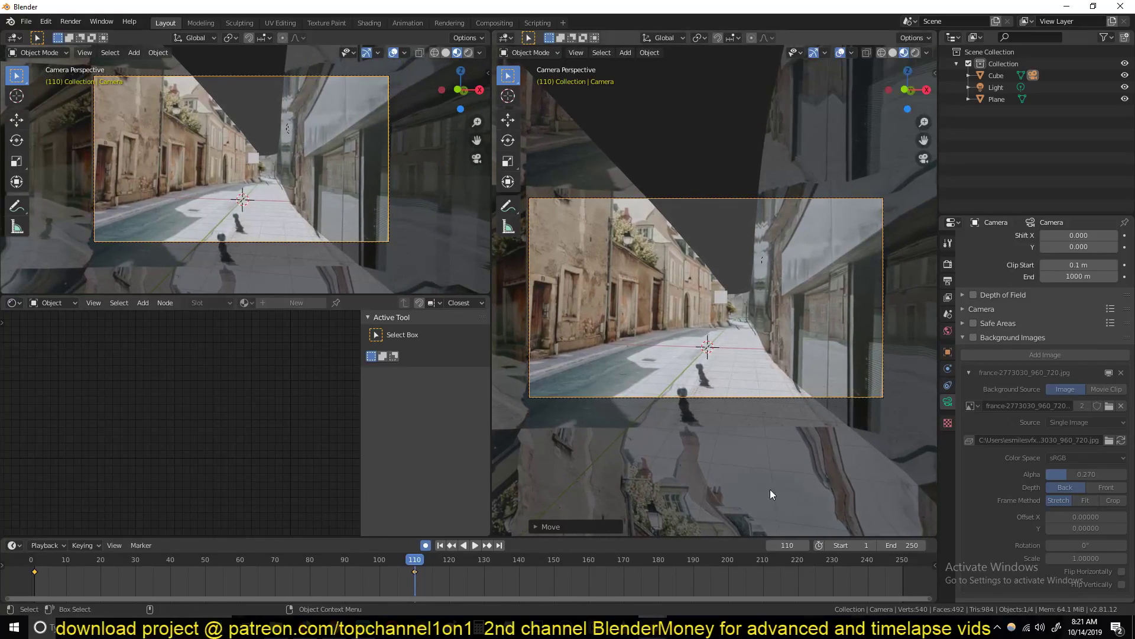
# Step: Set the animation's end frame to 100 and play the camera move
pyautogui.click(909, 543)
pyautogui.write('100')
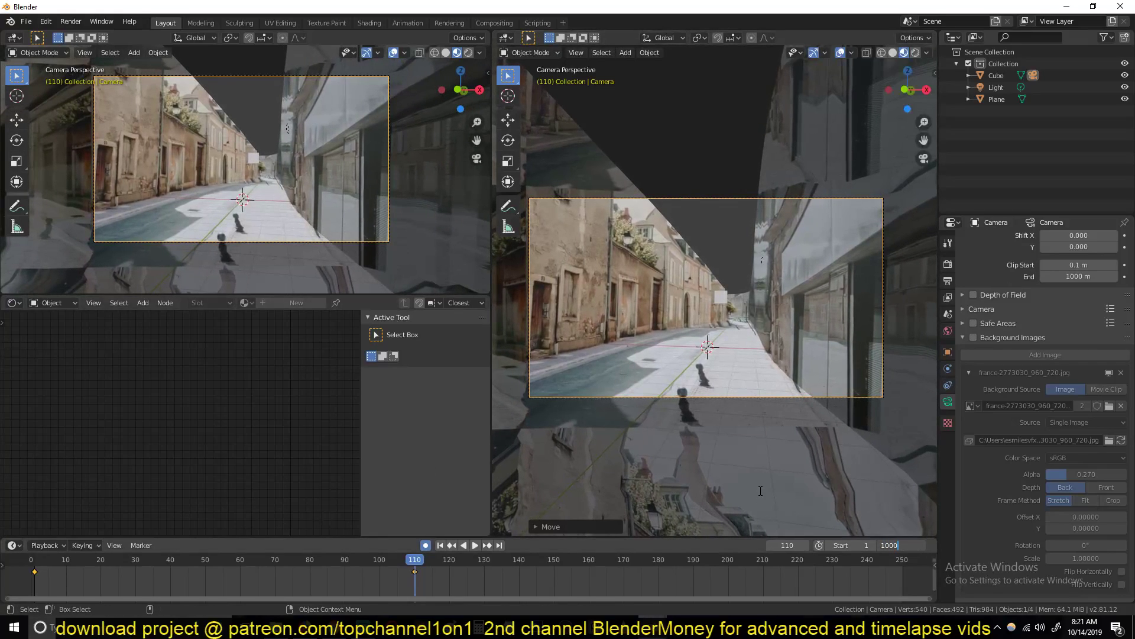
pyautogui.press('Return')
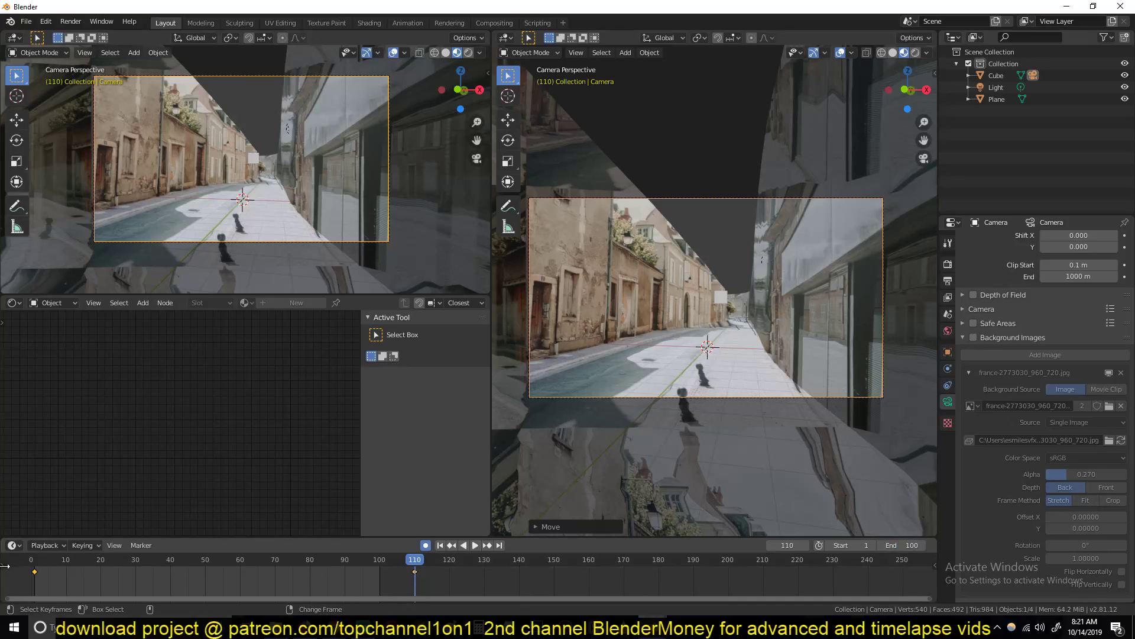
pyautogui.press('space')
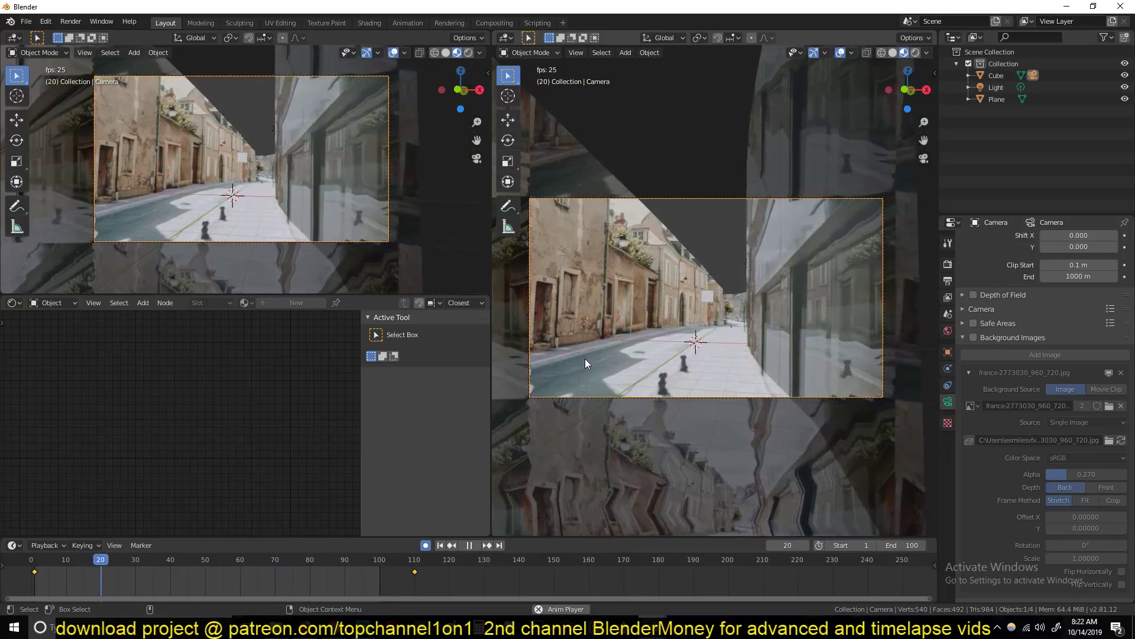
# Step: Stop playback and put the street plane into Edit Mode
pyautogui.press('Escape')
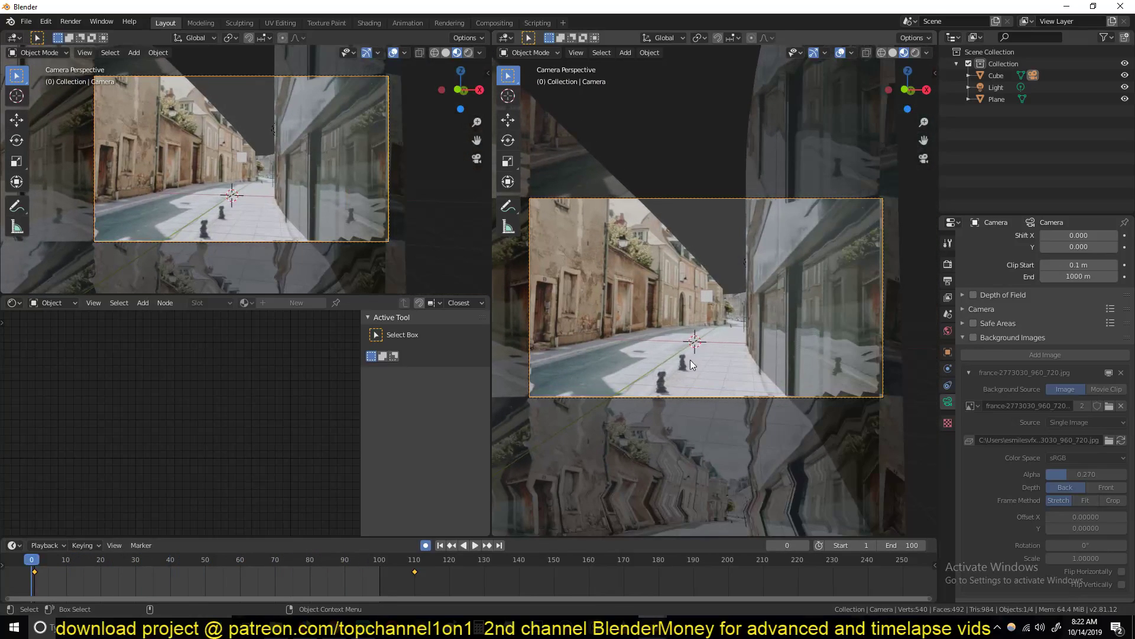
pyautogui.scroll(5, 692, 360)
pyautogui.click(698, 310)
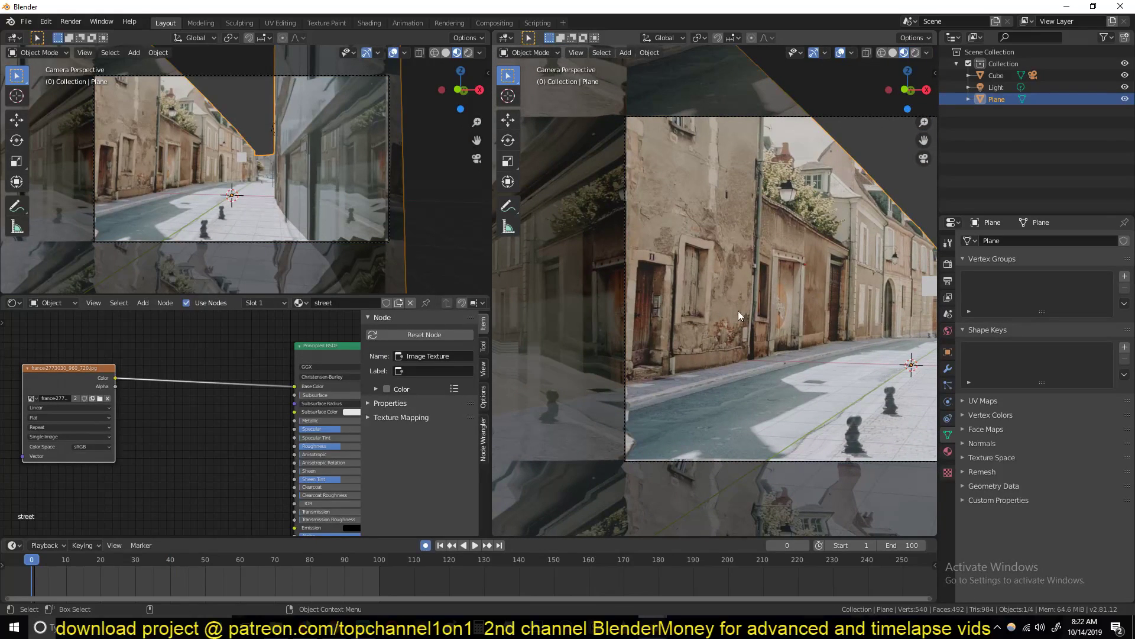
pyautogui.keyDown('shift'); pyautogui.moveTo(840, 187); pyautogui.dragTo(782, 276, button='middle'); pyautogui.keyUp('shift')
pyautogui.press('Tab')
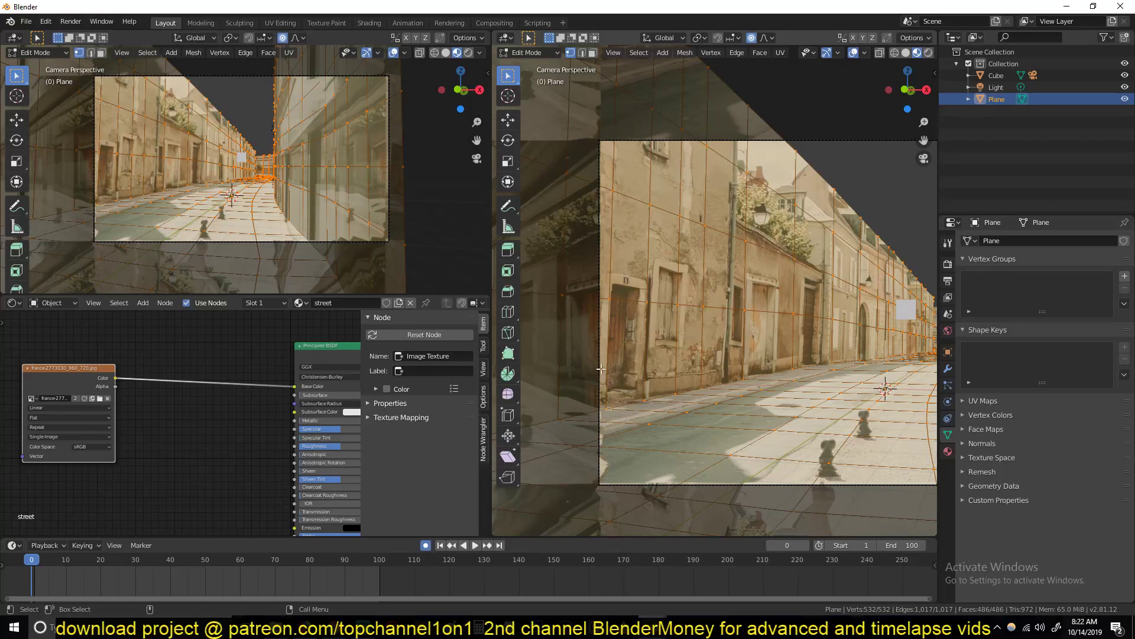
# Step: Add horizontal and vertical loop cuts outlining the doorway and the door top
pyautogui.hotkey('ctrl', 'r')
pyautogui.click(611, 275)
pyautogui.click(611, 302)
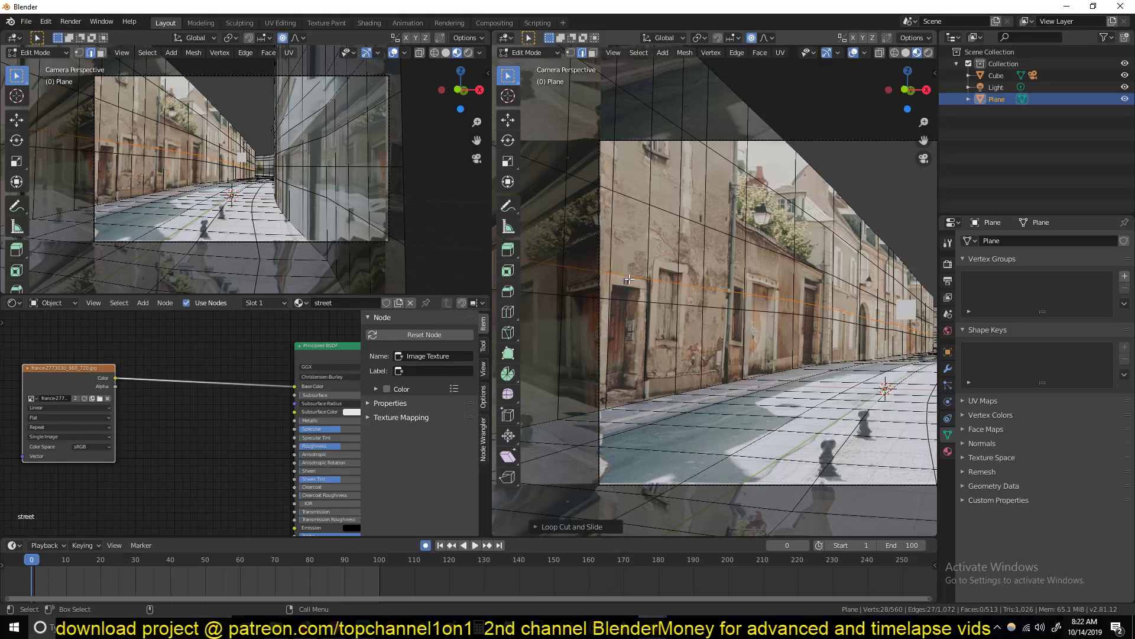
pyautogui.press('g')
pyautogui.press('g')
pyautogui.click(629, 289)
pyautogui.hotkey('ctrl', 'r')
pyautogui.click(639, 287)
pyautogui.click(644, 288)
pyautogui.press('3')
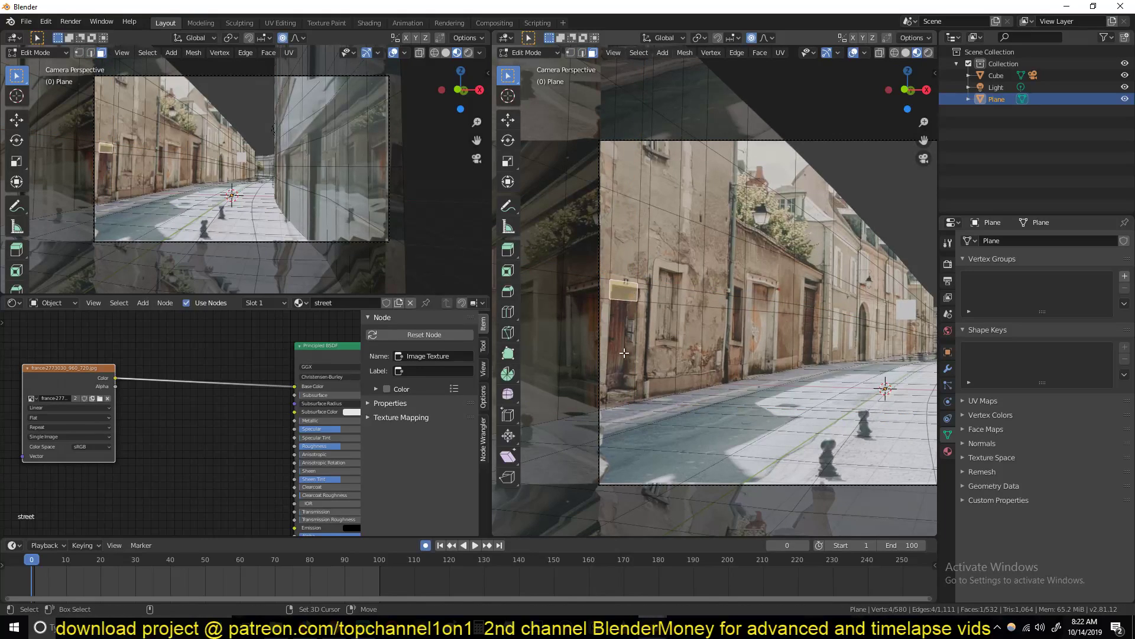
pyautogui.hotkey('ctrl', 'r')
pyautogui.click(620, 355)
pyautogui.click(616, 416)
# Step: Select the door faces and extrude them backward into a recess
pyautogui.press('3')
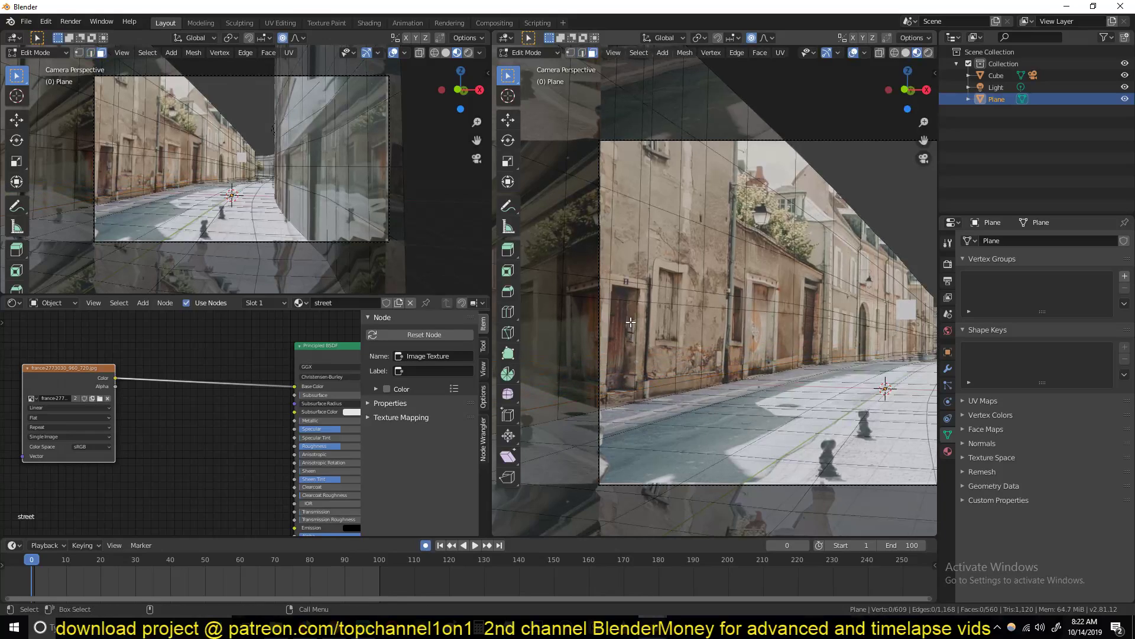
pyautogui.keyDown('shift'); pyautogui.click(622, 372); pyautogui.keyUp('shift')
pyautogui.press('e')
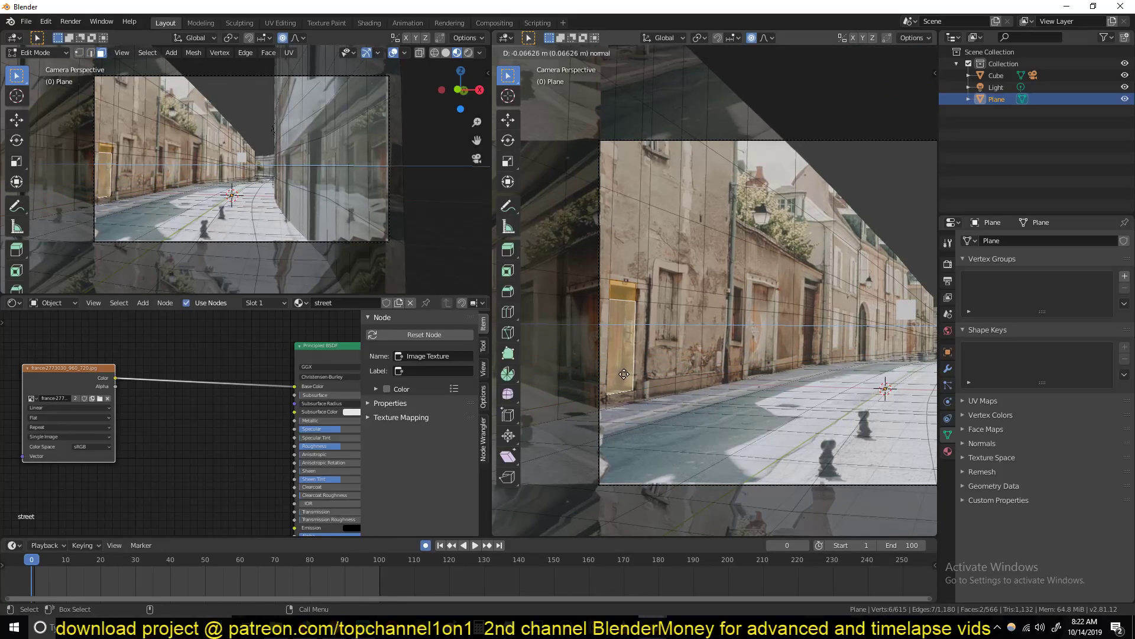
pyautogui.click(703, 331)
# Step: Select the whole mesh and reproject the photo with Project From View
pyautogui.press('a')
pyautogui.scroll(-3, 708, 329)
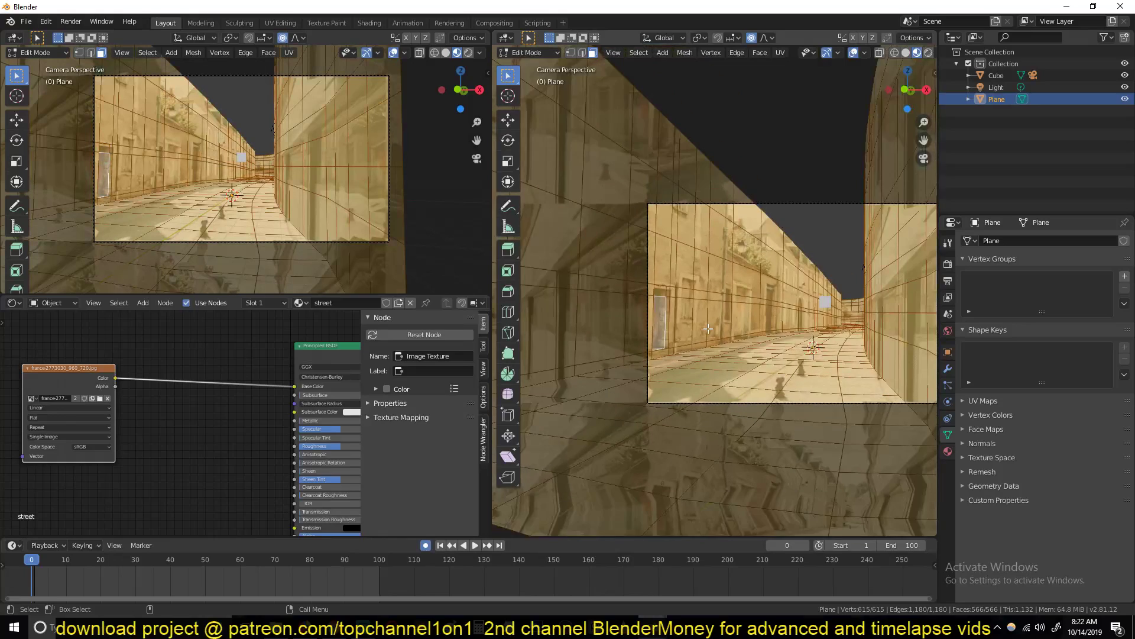
pyautogui.press('u')
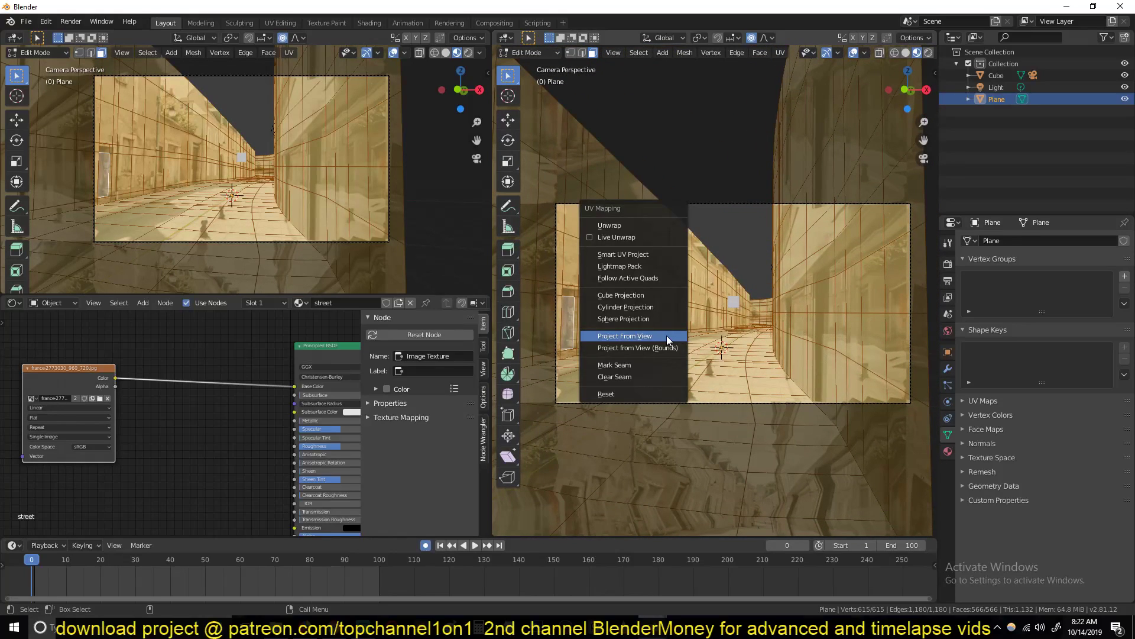
pyautogui.click(664, 336)
# Step: Back in Object Mode, orbit around the recessed doorway, then return to camera view
pyautogui.scroll(2, 662, 347)
pyautogui.press('Tab')
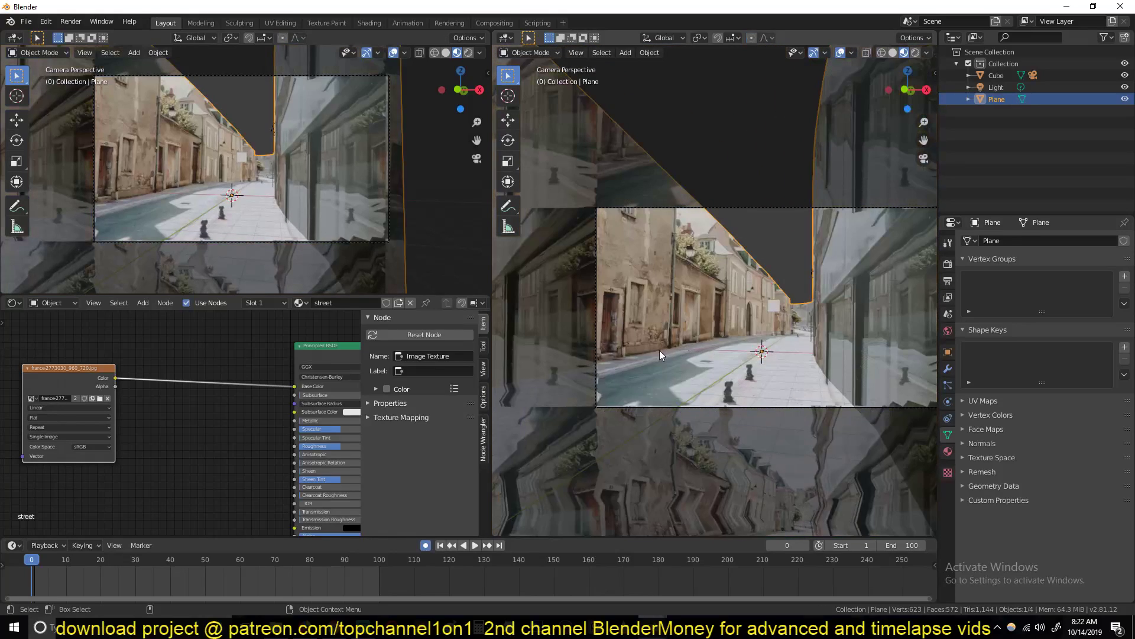
pyautogui.scroll(2, 659, 350)
pyautogui.moveTo(658, 350); pyautogui.dragTo(651, 350, button='middle')
pyautogui.press('KP_0')
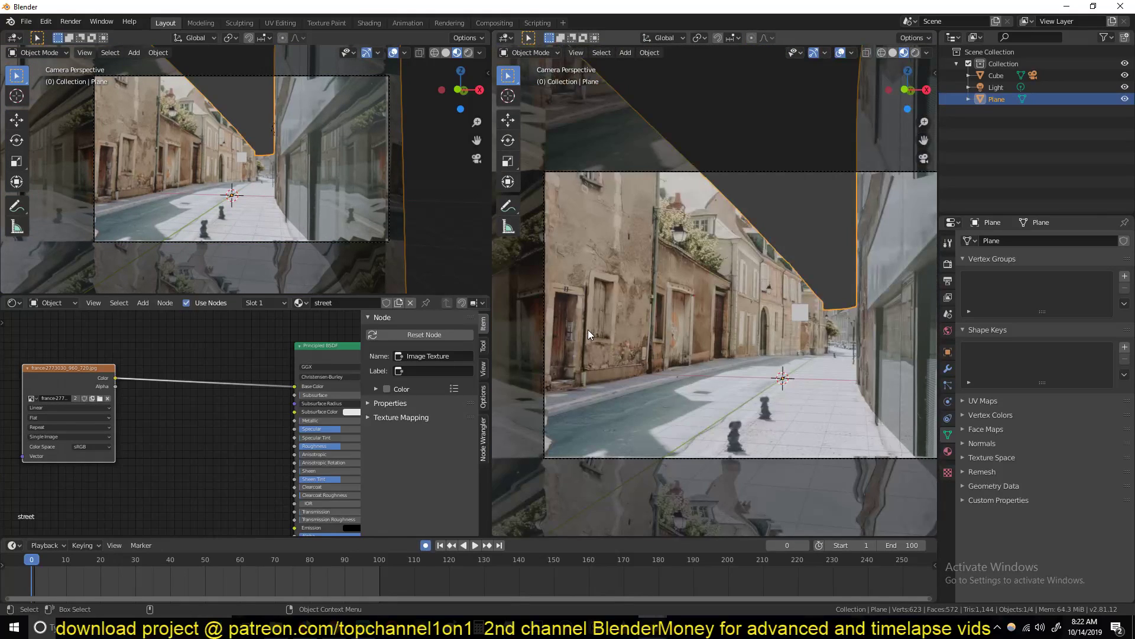
# Step: Move the camera to a new starting position
pyautogui.click(791, 185)
pyautogui.press('g')
pyautogui.click(820, 165)
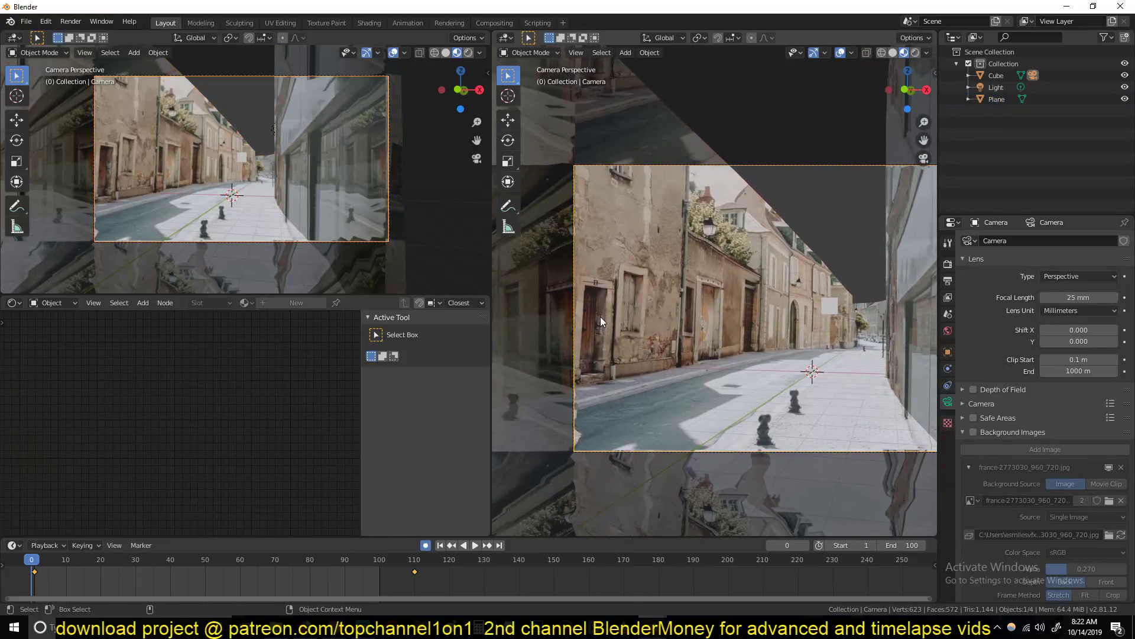
pyautogui.press('g')
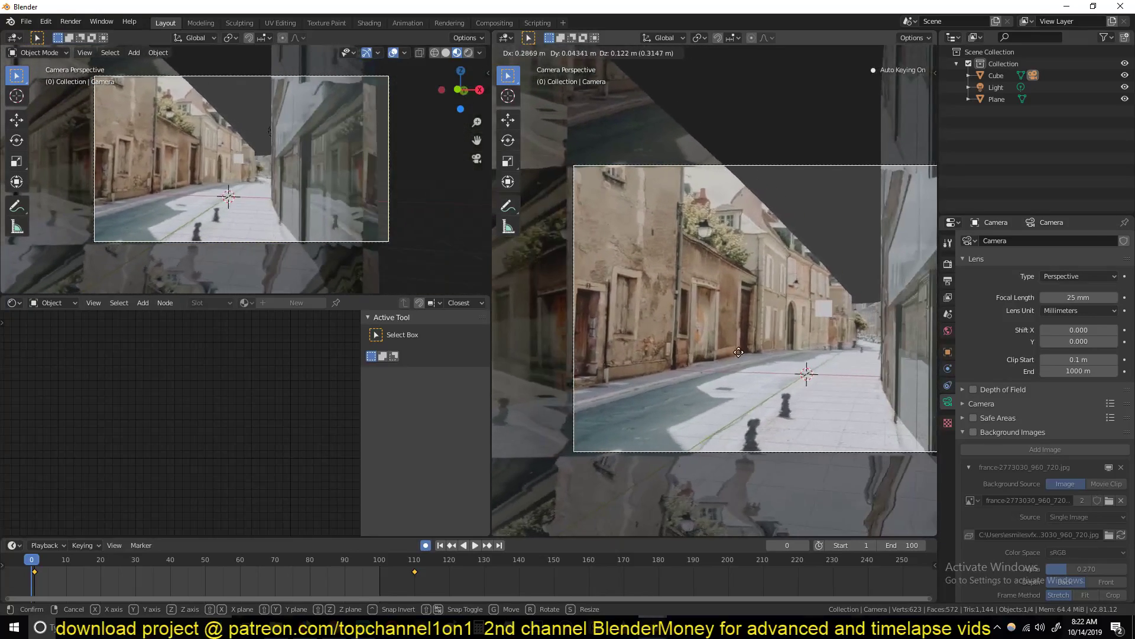
pyautogui.click(672, 336)
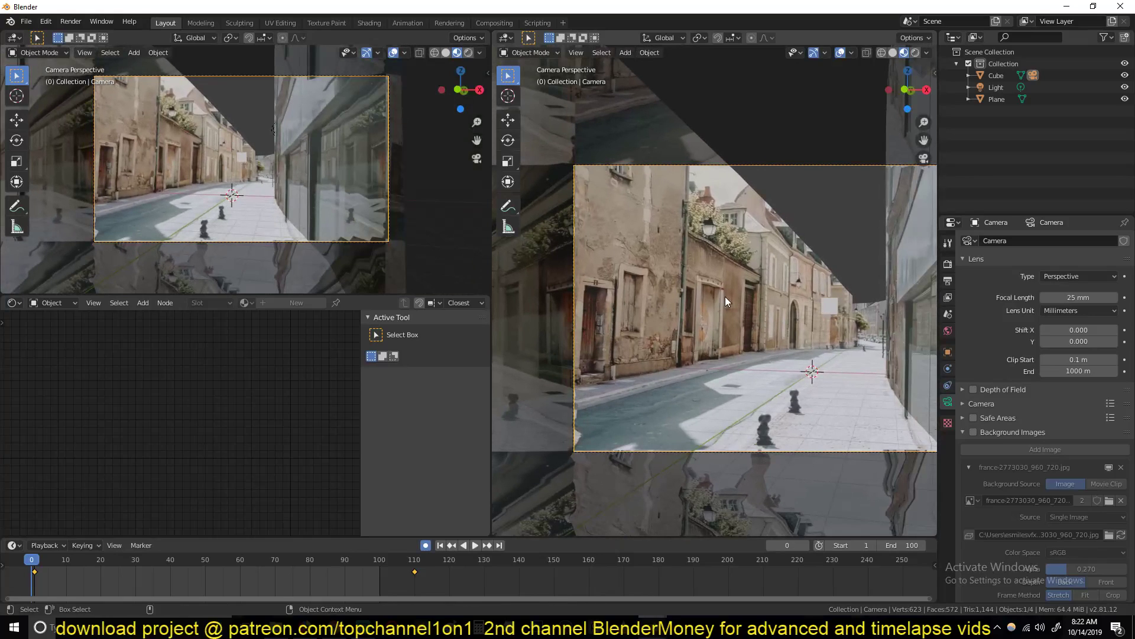
# Step: Select the street plane and enter Edit Mode
pyautogui.scroll(3, 725, 297)
pyautogui.click(715, 244)
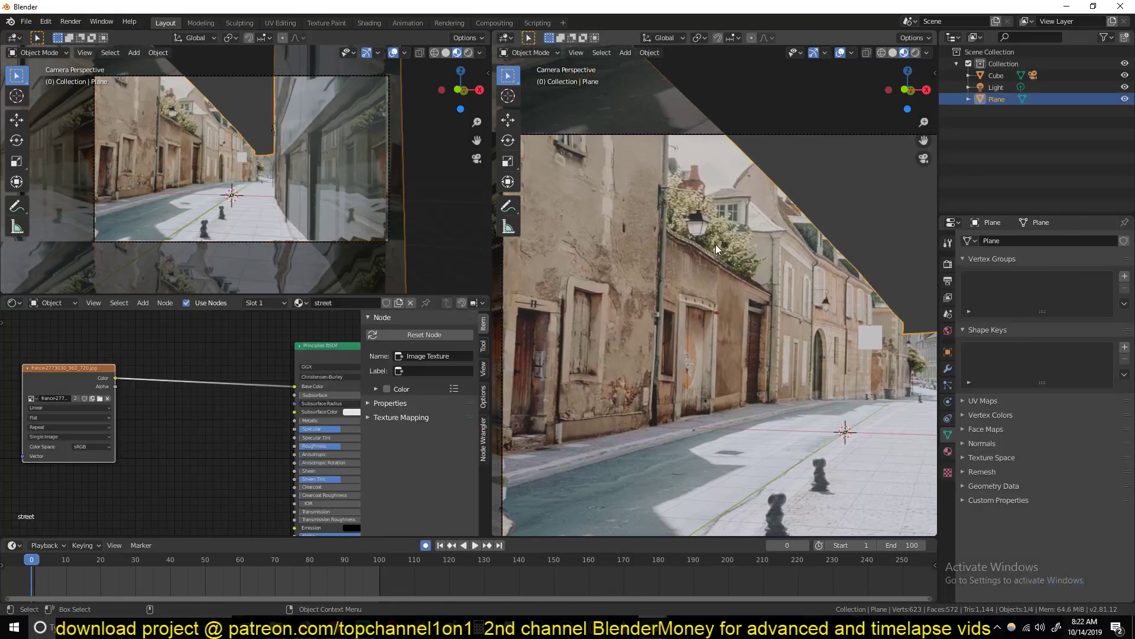
pyautogui.press('Tab')
pyautogui.press('Tab')
pyautogui.press('Tab')
# Step: Add two horizontal loop cuts across the upper left wall
pyautogui.hotkey('ctrl', 'r')
pyautogui.click(654, 182)
pyautogui.click(663, 184)
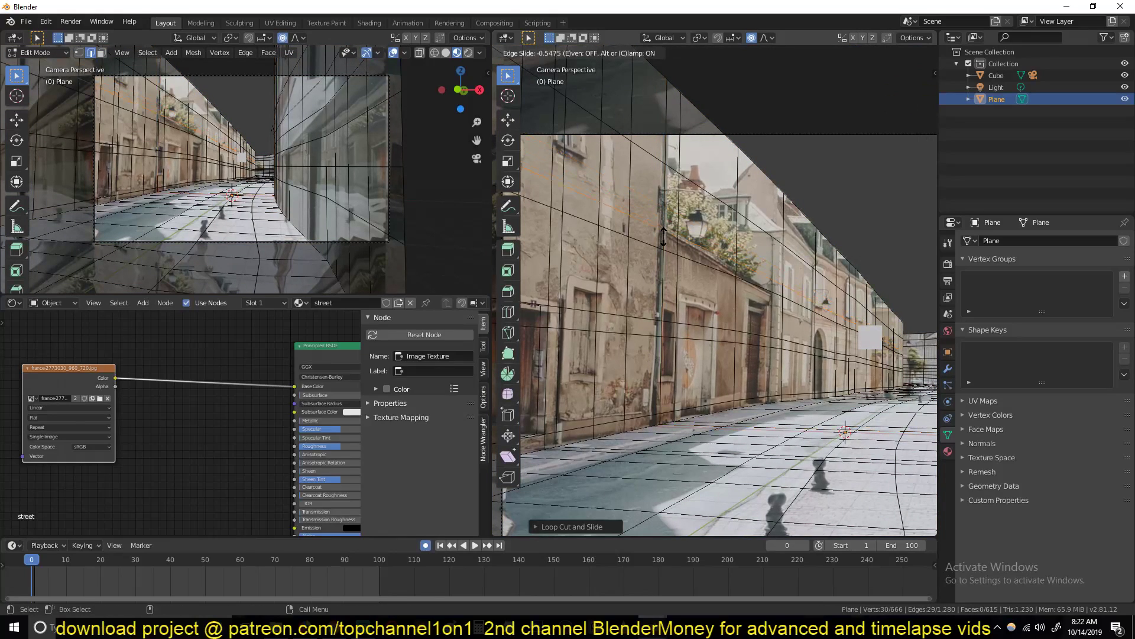
pyautogui.hotkey('ctrl', 'r')
pyautogui.click(664, 242)
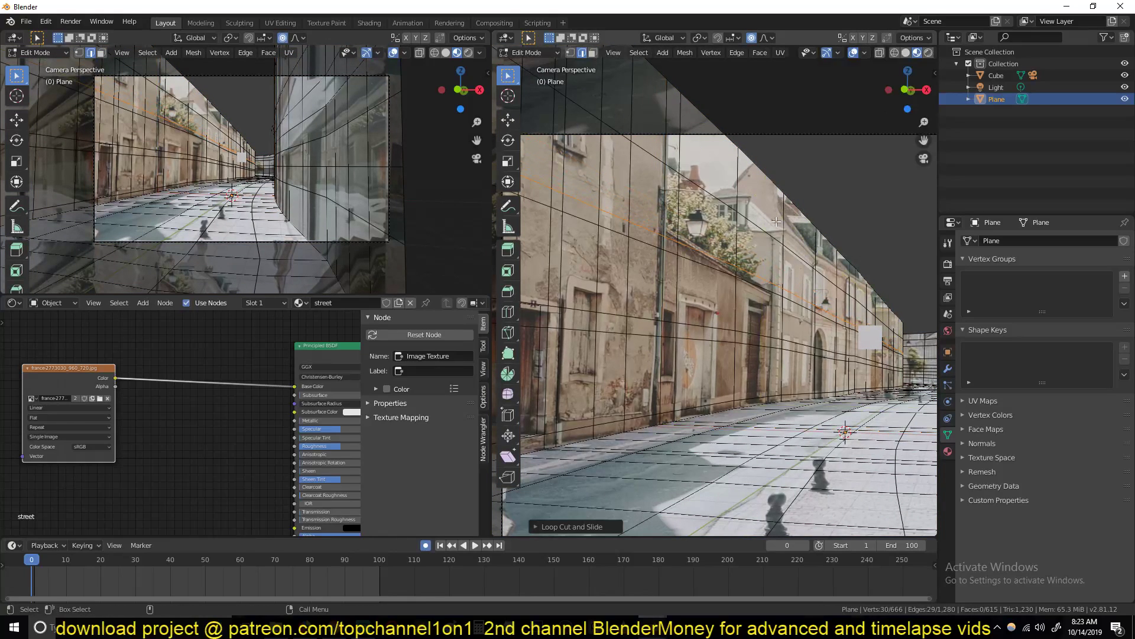
# Step: Select four upper-wall faces and extrude them along their normal
pyautogui.press('3')
pyautogui.click(763, 195)
pyautogui.keyDown('shift'); pyautogui.click(763, 266); pyautogui.keyUp('shift')
pyautogui.keyDown('shift'); pyautogui.click(710, 242); pyautogui.keyUp('shift')
pyautogui.keyDown('shift'); pyautogui.click(712, 175); pyautogui.keyUp('shift')
pyautogui.press('e')
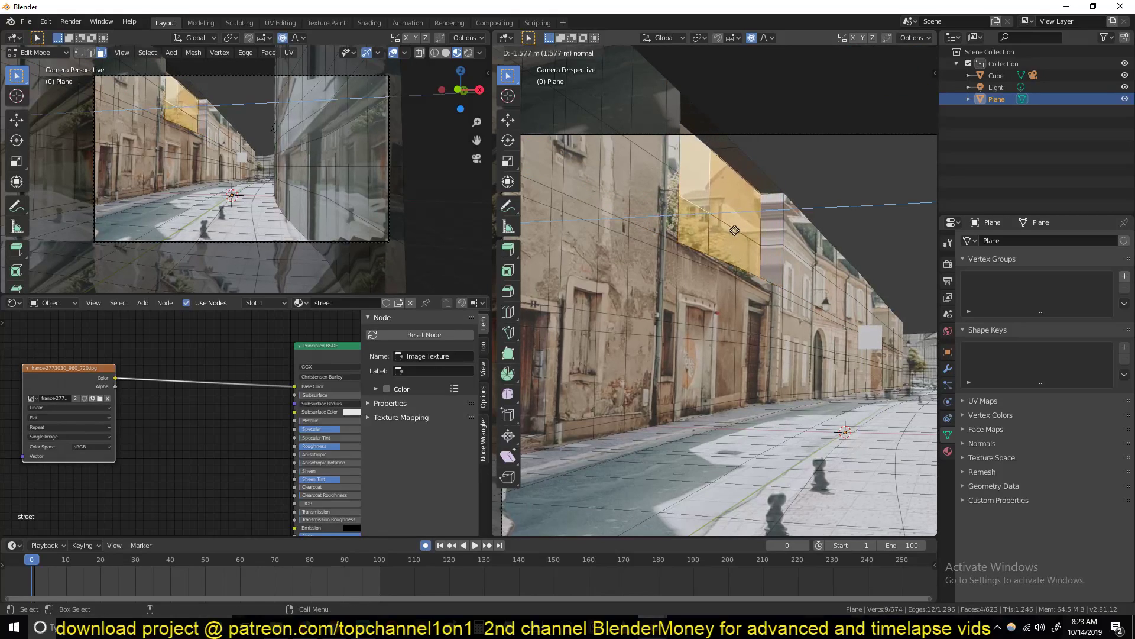
pyautogui.click(734, 230)
# Step: Delete the two faces at the top of the recess
pyautogui.press('a')
pyautogui.scroll(-2, 789, 276)
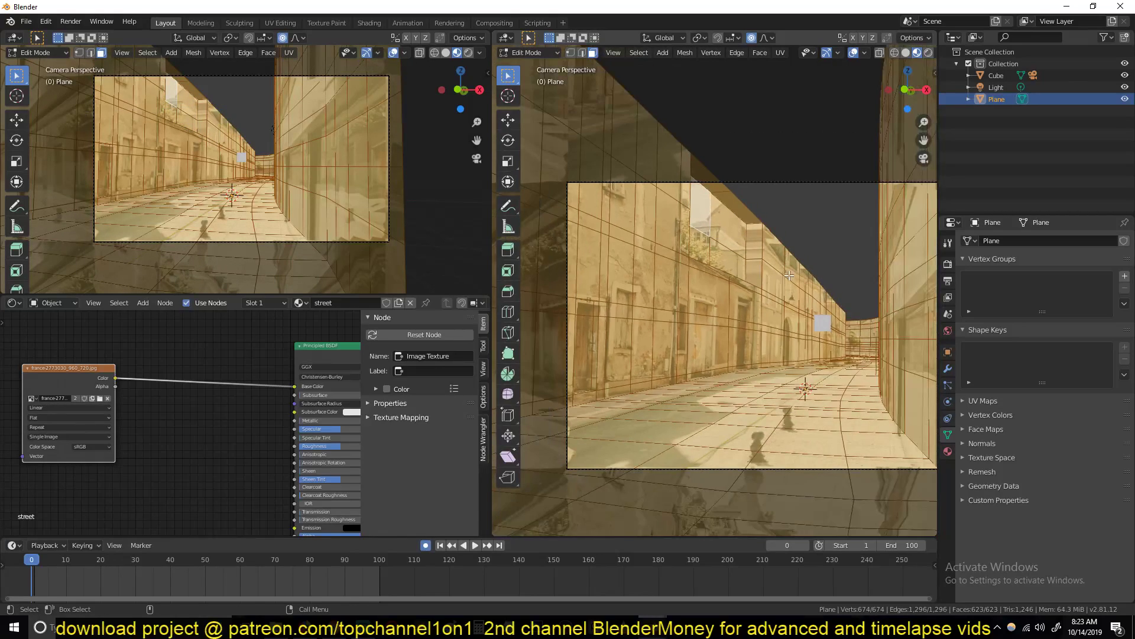
pyautogui.click(737, 212)
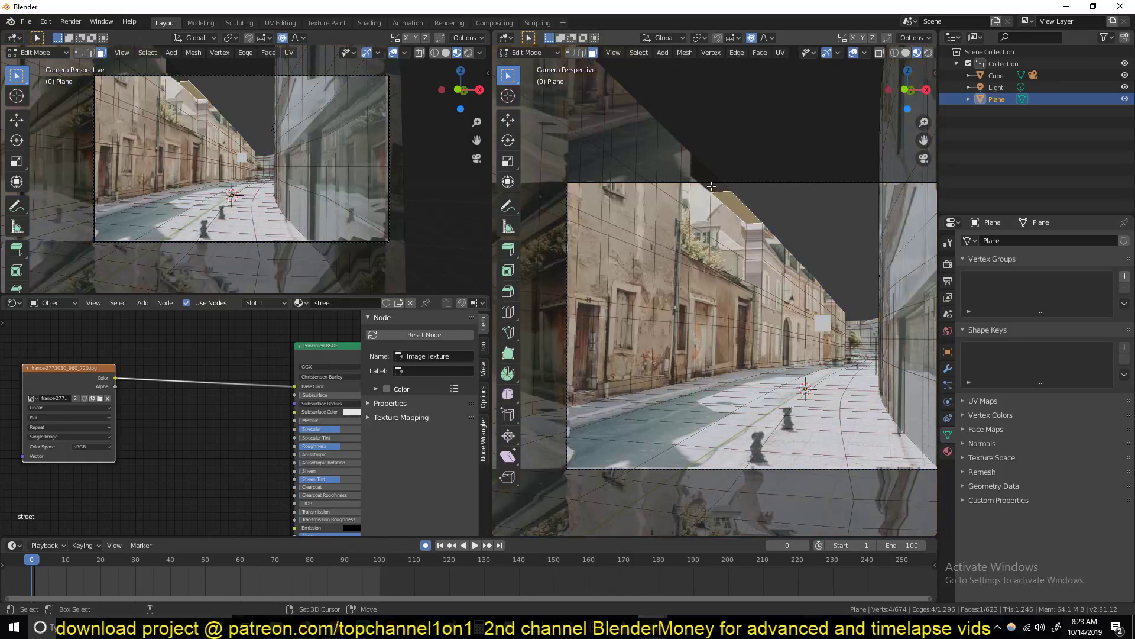
pyautogui.keyDown('shift'); pyautogui.click(713, 192); pyautogui.keyUp('shift')
pyautogui.press('x')
pyautogui.click(713, 217)
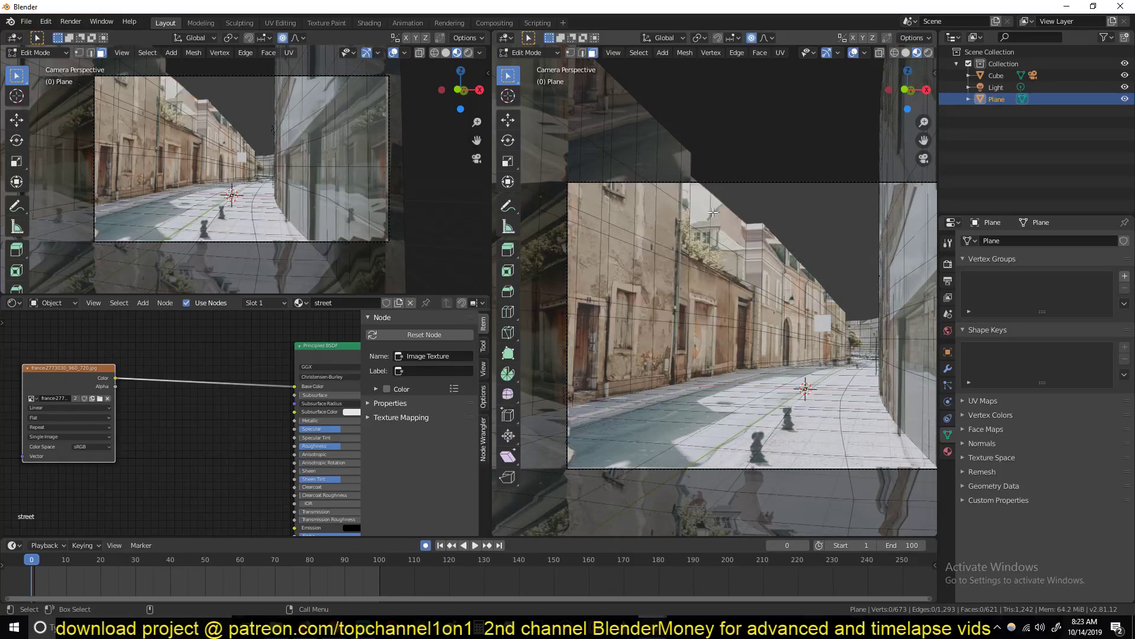
# Step: Reproject the photo onto the whole mesh from the camera view and return to Object Mode
pyautogui.press('a')
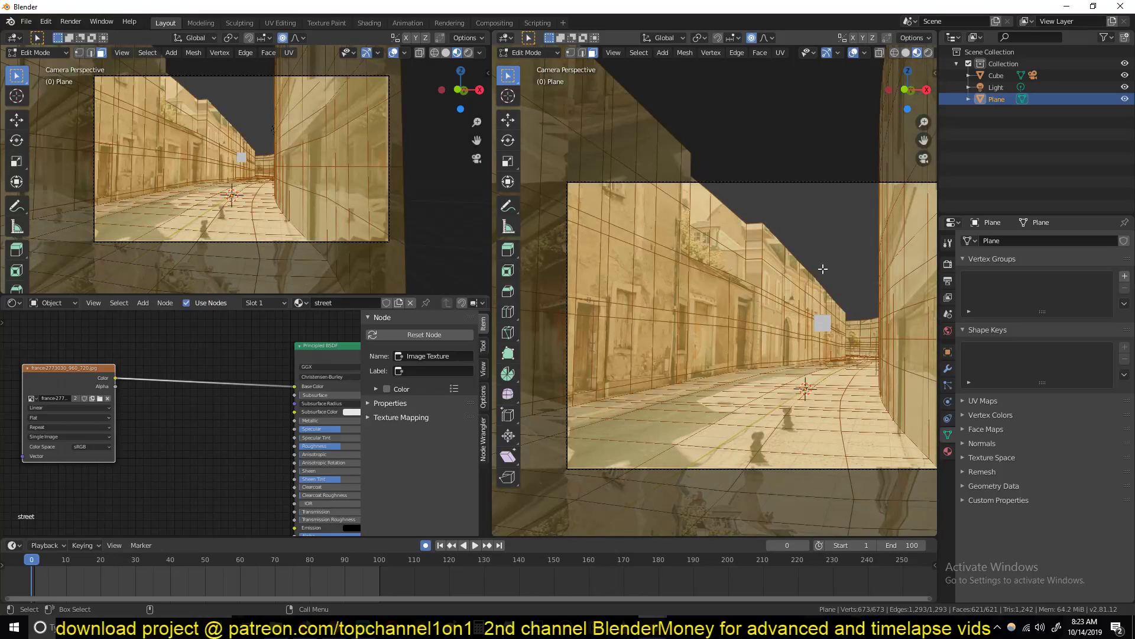
pyautogui.press('u')
pyautogui.click(822, 268)
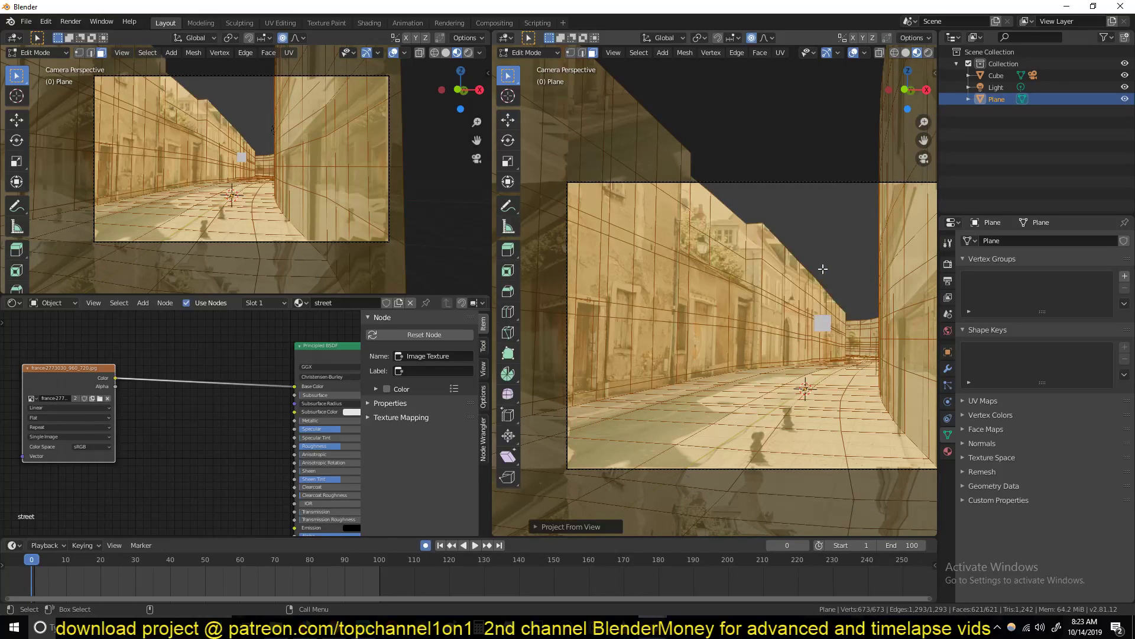
pyautogui.press('Tab')
pyautogui.press('Tab')
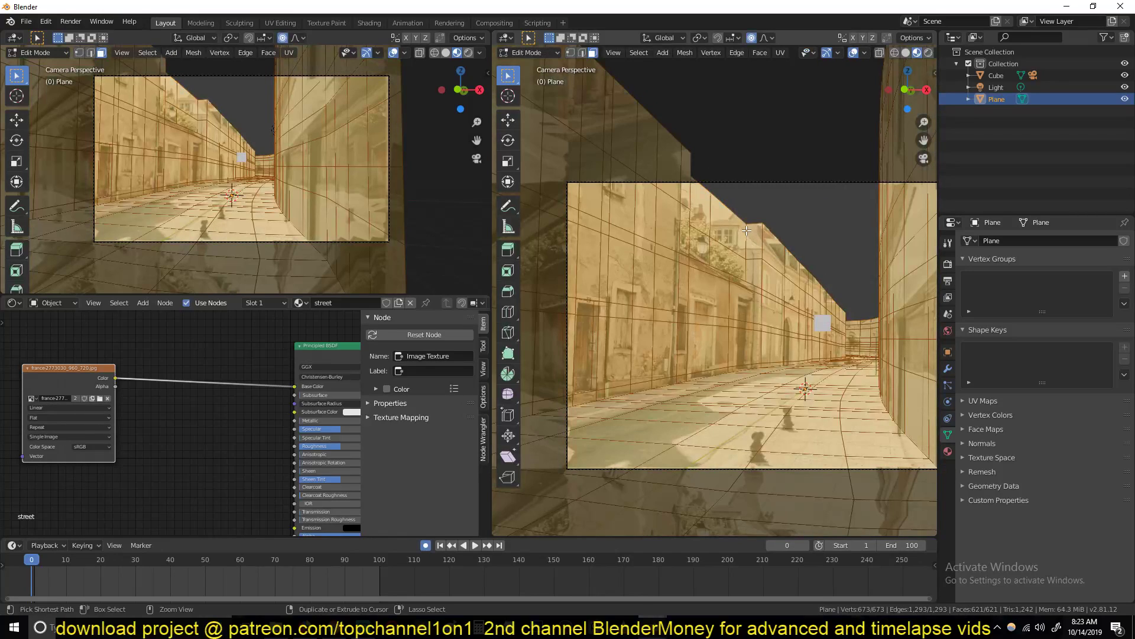
# Step: Undo the face deletion and project the photo from the camera view again
pyautogui.hotkey('ctrl', 'z')
pyautogui.hotkey('ctrl', 'z')
pyautogui.hotkey('ctrl', 'z')
pyautogui.hotkey('ctrl', 'z')
pyautogui.hotkey('ctrl', 'z')
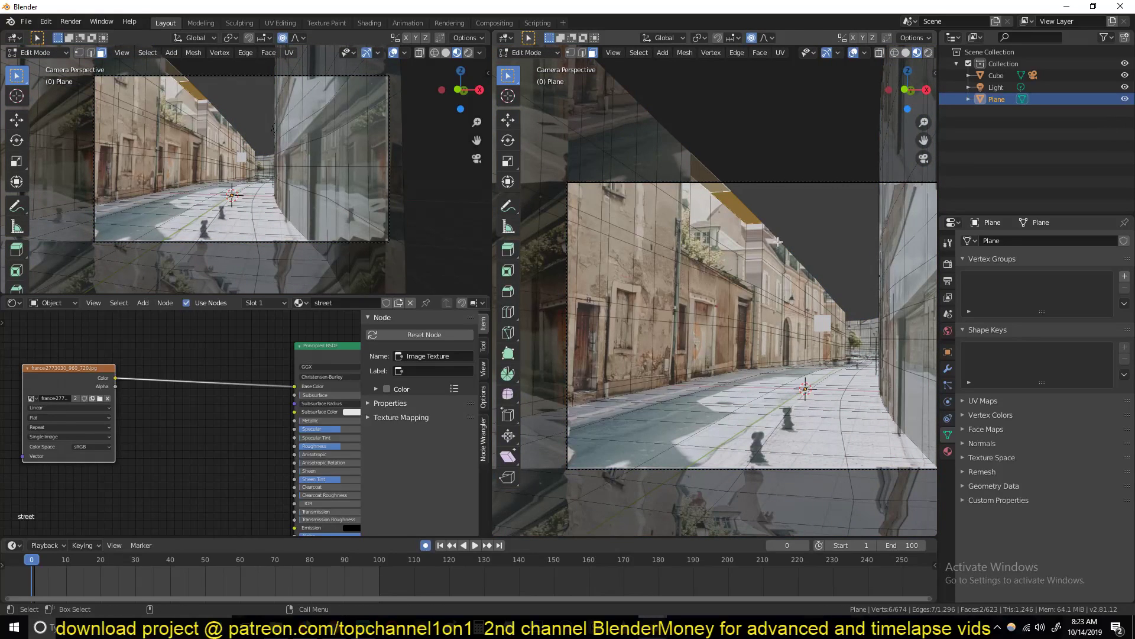
pyautogui.press('a')
pyautogui.press('u')
pyautogui.click(798, 250)
pyautogui.press('Tab')
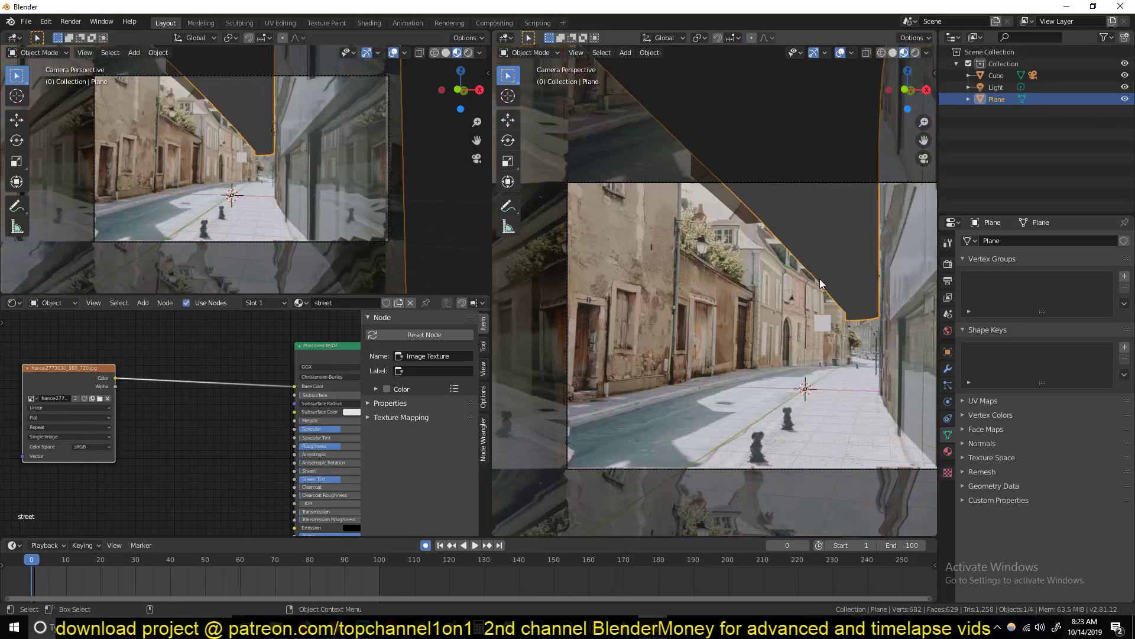
# Step: Reselect the street plane and delete the selected faces above the rooftops
pyautogui.click(843, 304)
pyautogui.scroll(3, 846, 306)
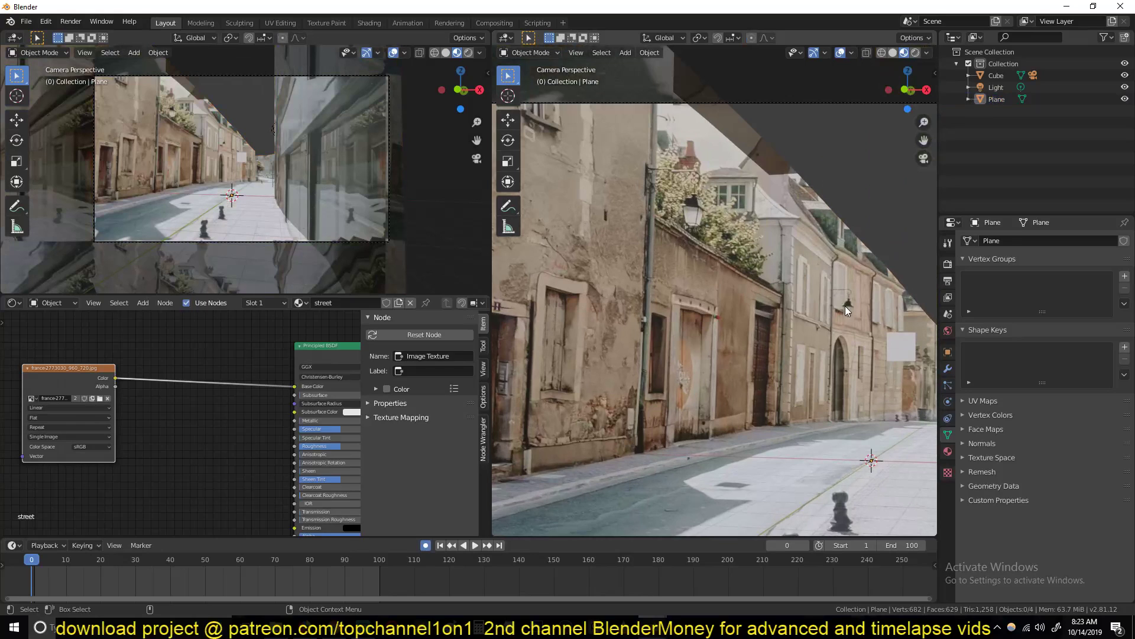
pyautogui.click(755, 159)
pyautogui.press('Tab')
pyautogui.press('x')
pyautogui.click(725, 112)
# Step: Reproject the photo from the camera view, then play and stop the camera animation
pyautogui.scroll(-3, 832, 282)
pyautogui.press('a')
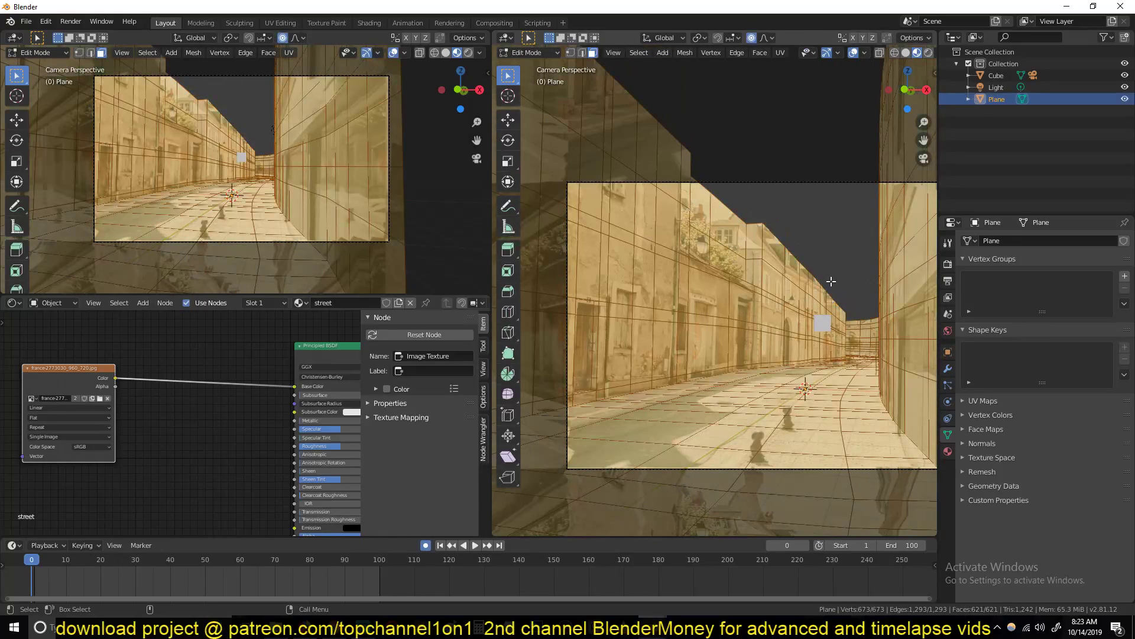
pyautogui.press('u')
pyautogui.click(831, 282)
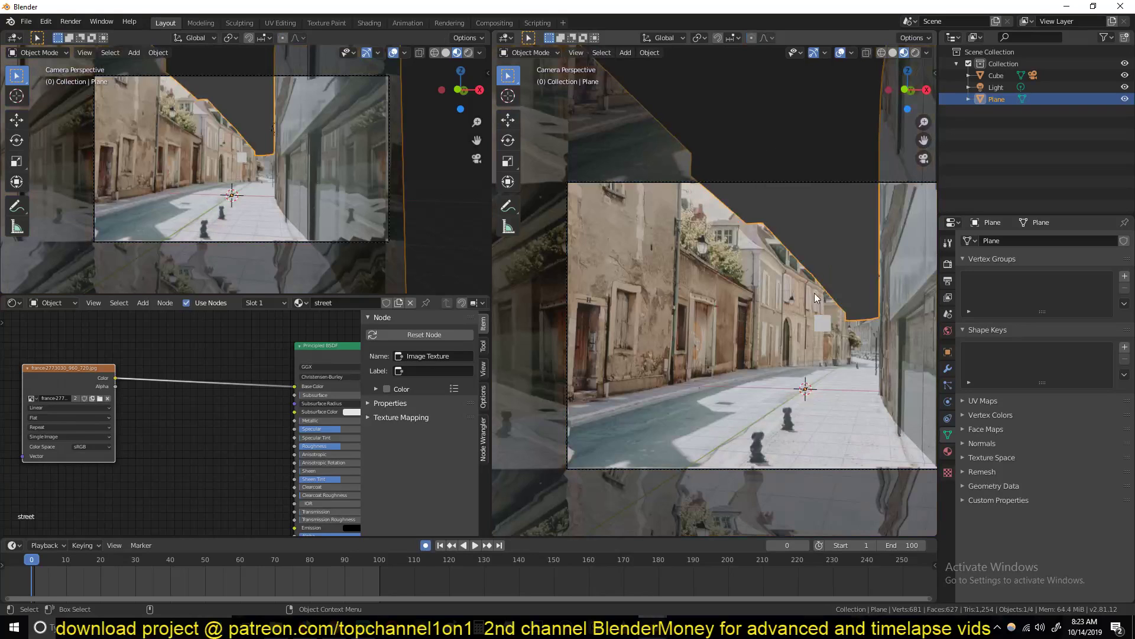
pyautogui.press('Tab')
pyautogui.scroll(3, 814, 293)
pyautogui.press('space')
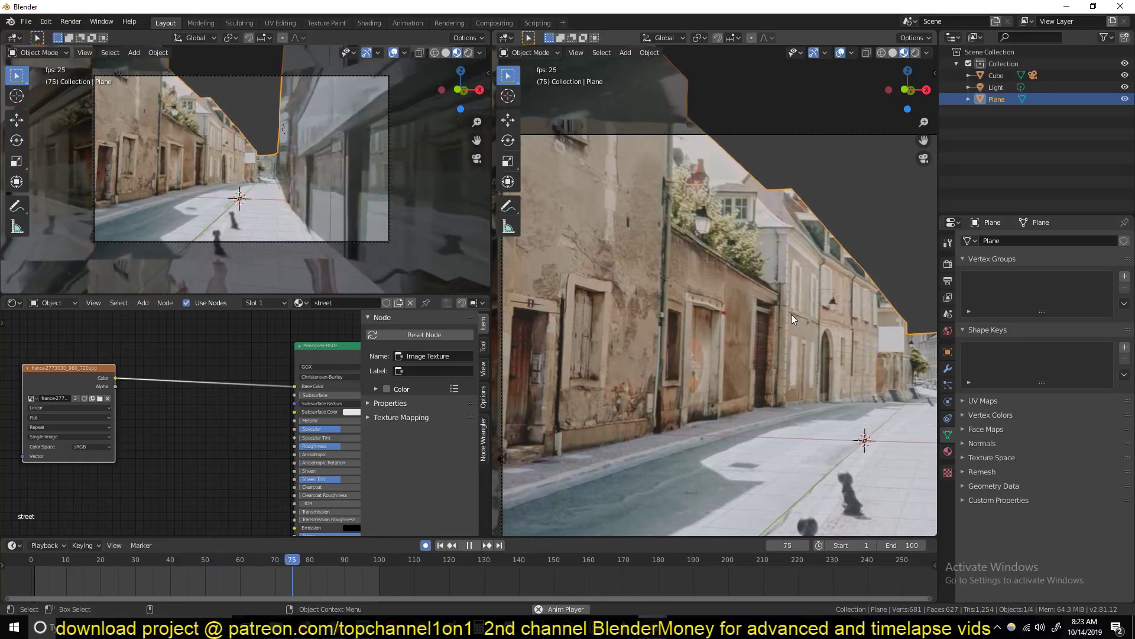
pyautogui.press('space')
# Step: Delete the two narrow wall faces near the lamp
pyautogui.press('Tab')
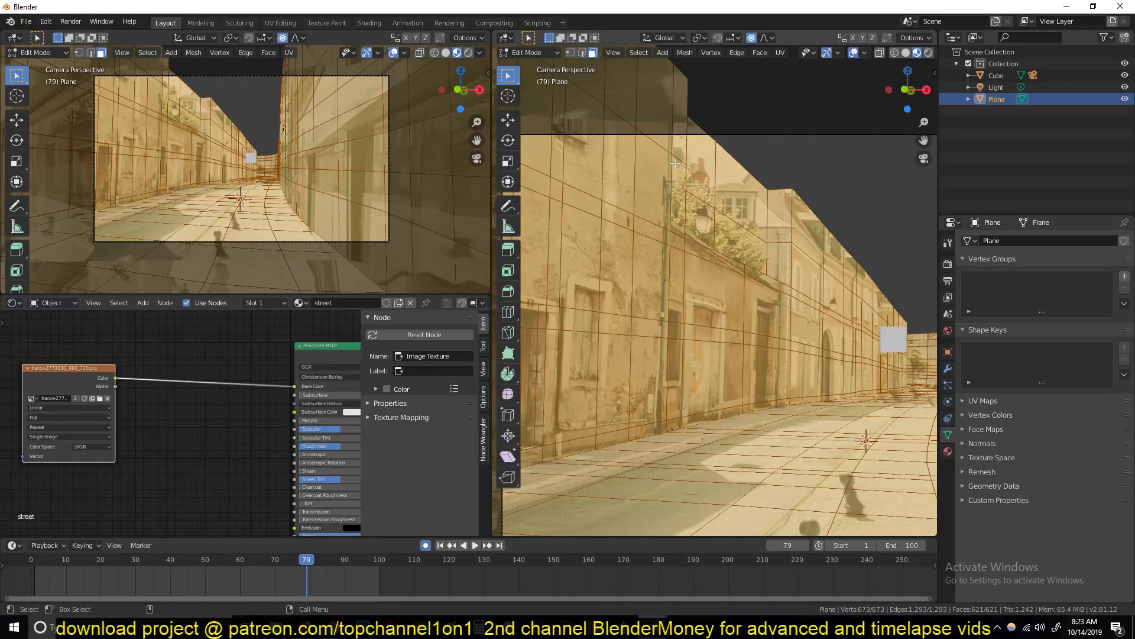
pyautogui.moveTo(675, 165); pyautogui.dragTo(660, 254, button='middle')
pyautogui.click(682, 288)
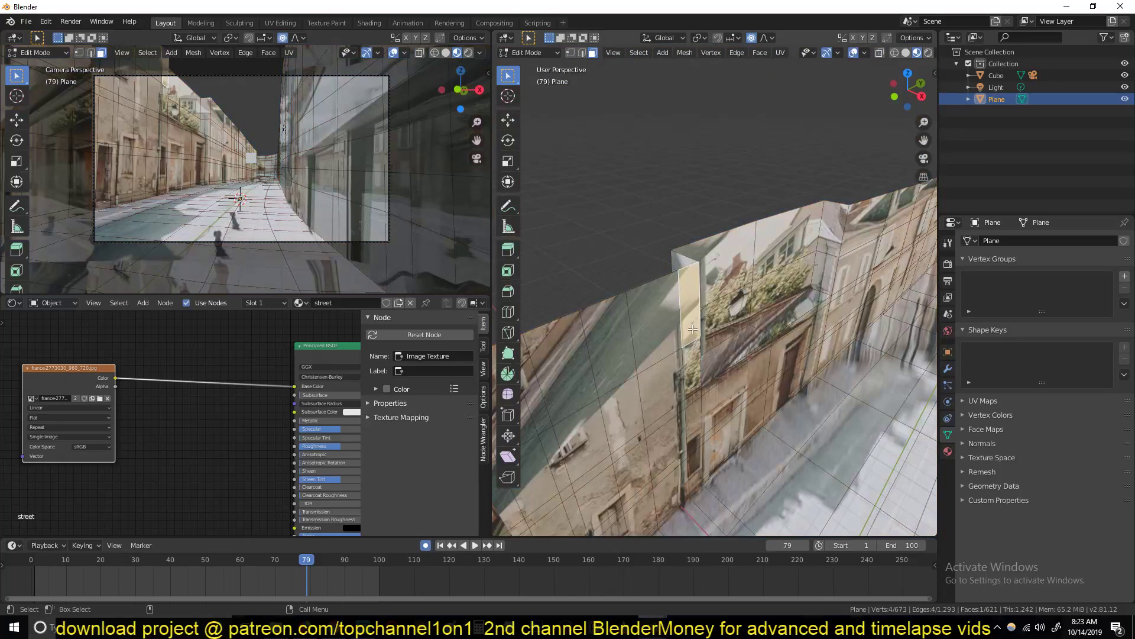
pyautogui.keyDown('shift'); pyautogui.click(696, 354); pyautogui.keyUp('shift')
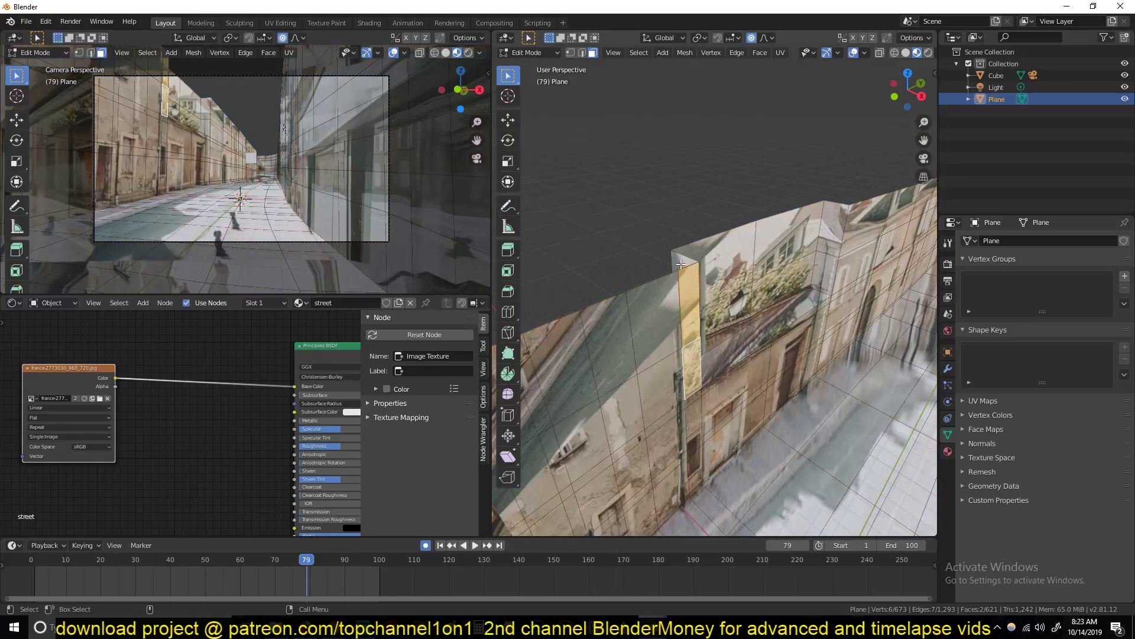
pyautogui.press('x')
pyautogui.click(695, 278)
pyautogui.press('x')
pyautogui.click(698, 361)
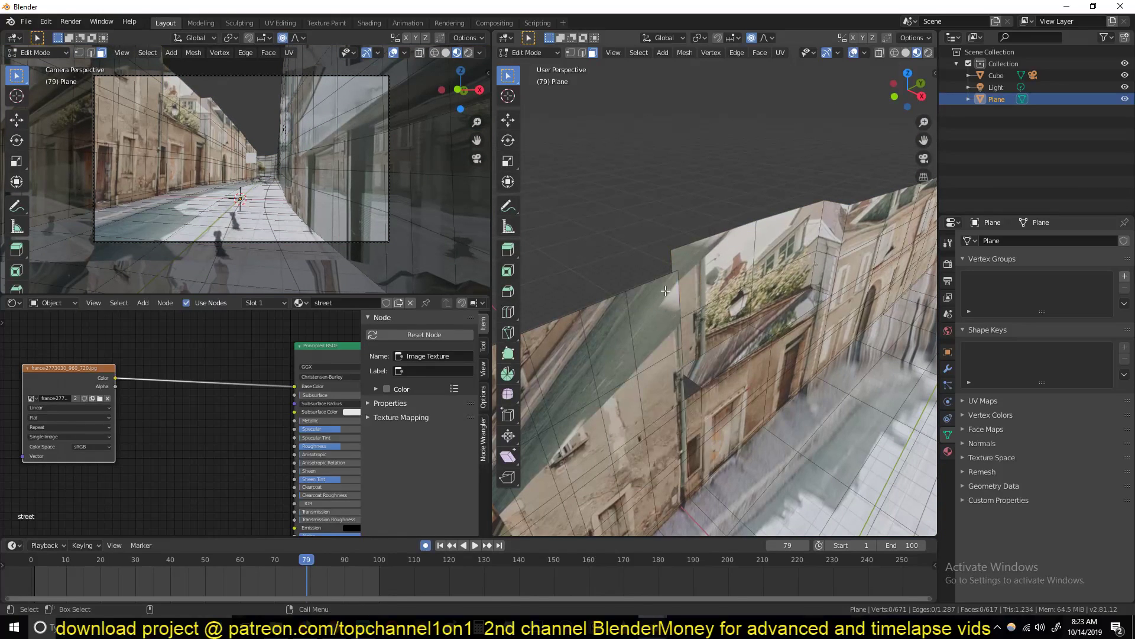
# Step: Select the opening's edges and extrude them back into a recess
pyautogui.press('2')
pyautogui.click(683, 367)
pyautogui.keyDown('shift'); pyautogui.click(684, 381); pyautogui.keyUp('shift')
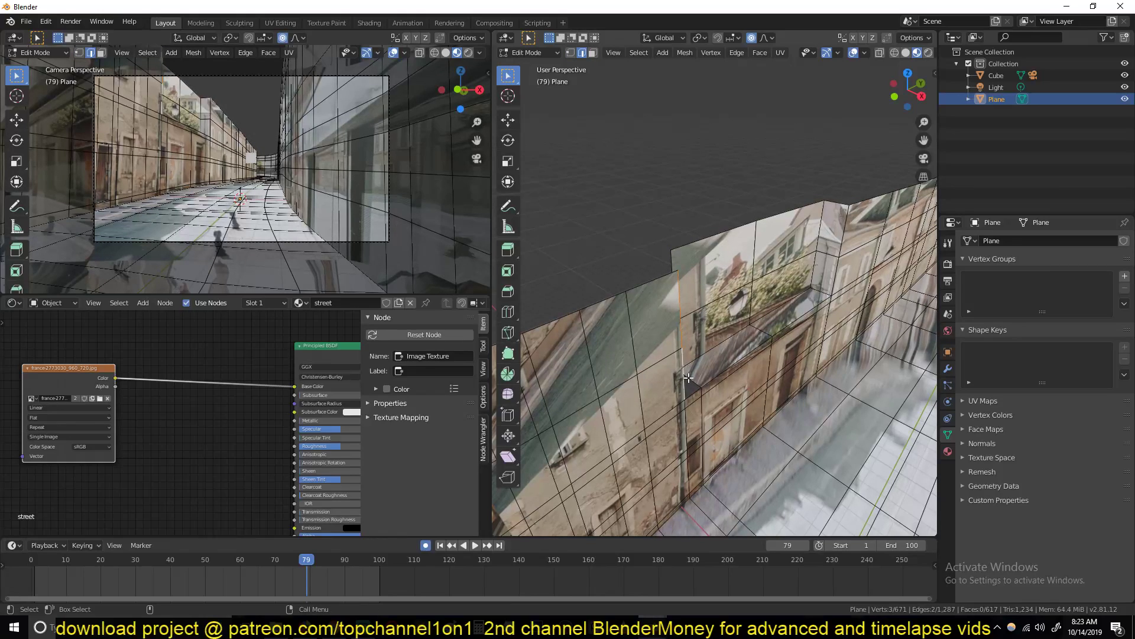
pyautogui.press('e')
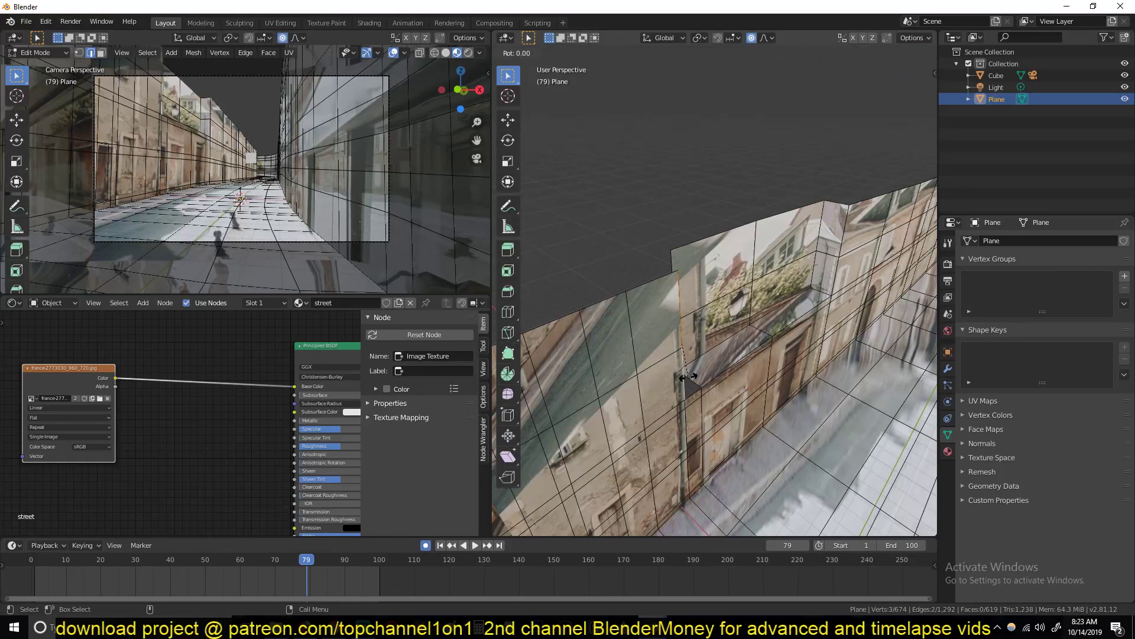
pyautogui.press('y')
pyautogui.press('Escape')
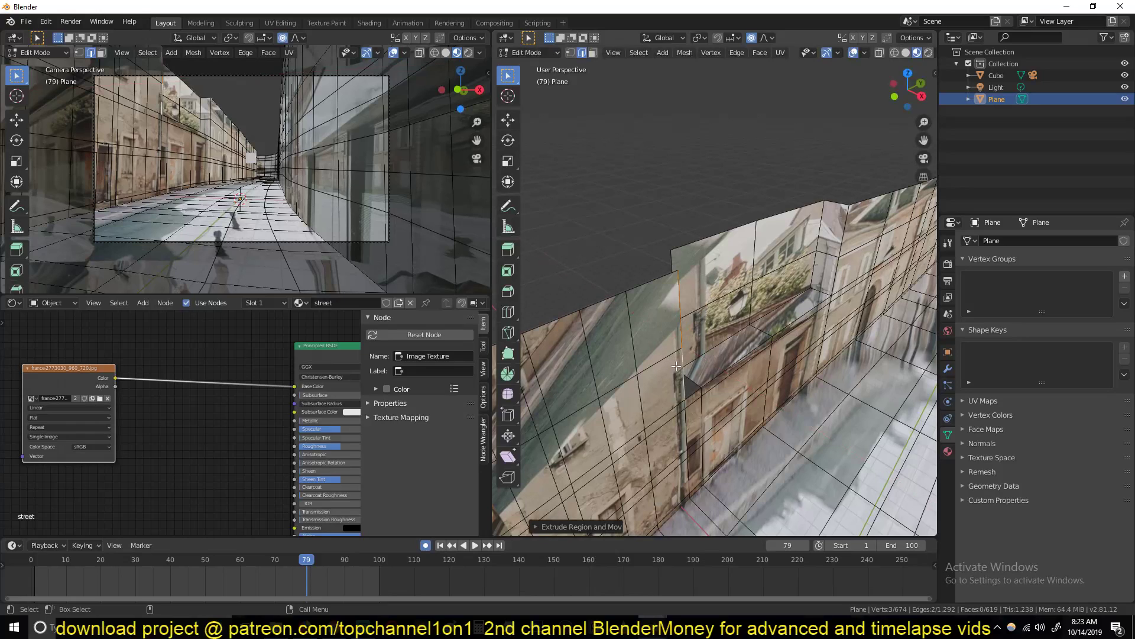
pyautogui.press('e')
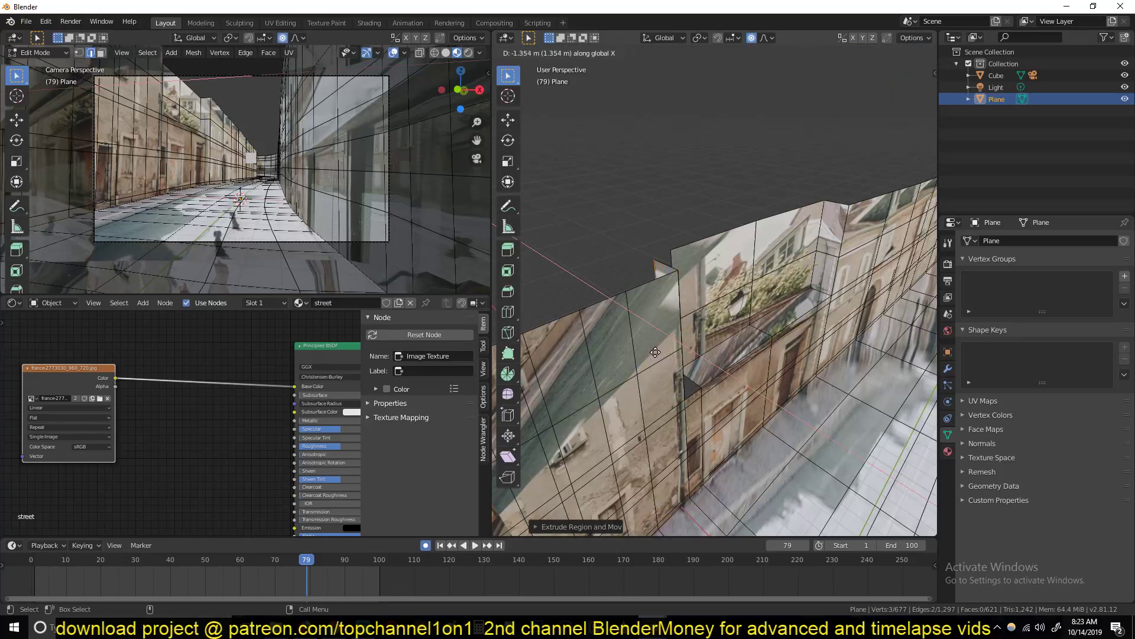
pyautogui.click(655, 352)
# Step: Inspect the new recess, select one of its edges, and return to camera view
pyautogui.moveTo(710, 293); pyautogui.dragTo(798, 308, button='middle')
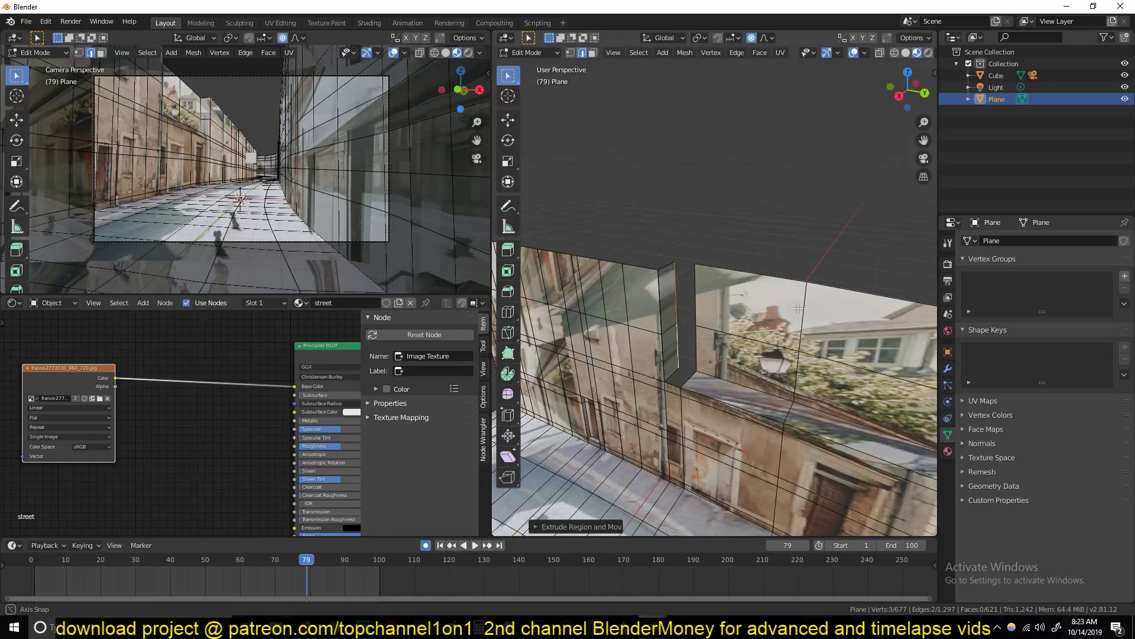
pyautogui.click(699, 301)
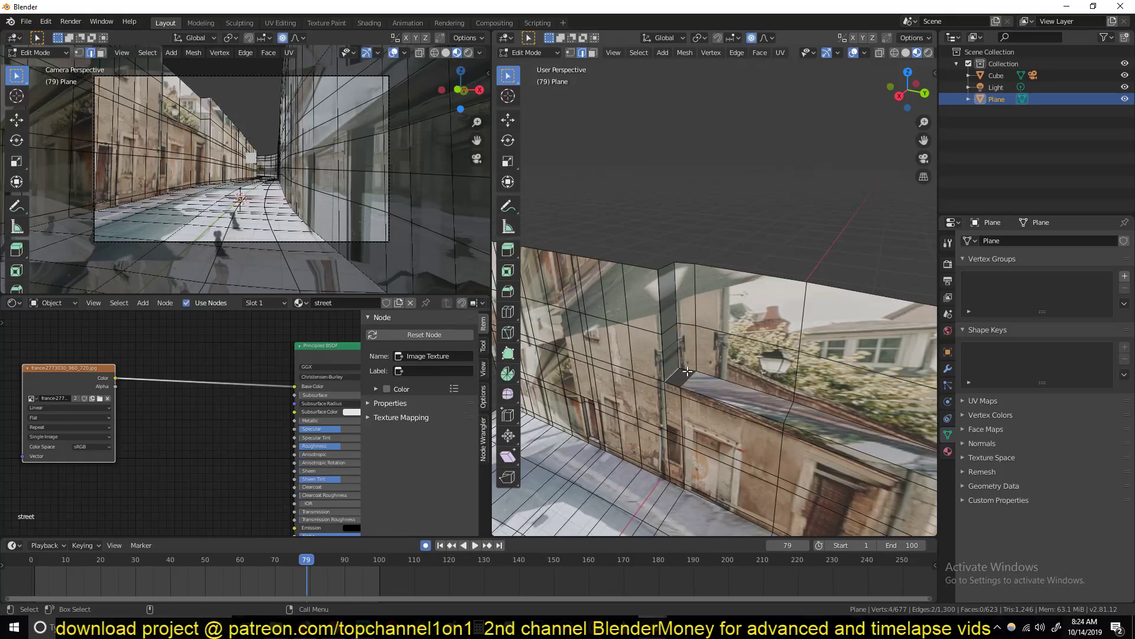
pyautogui.press('KP_0')
# Step: Reproject the photo from the camera view, then briefly play the animation
pyautogui.press('a')
pyautogui.press('u')
pyautogui.click(732, 357)
pyautogui.press('Tab')
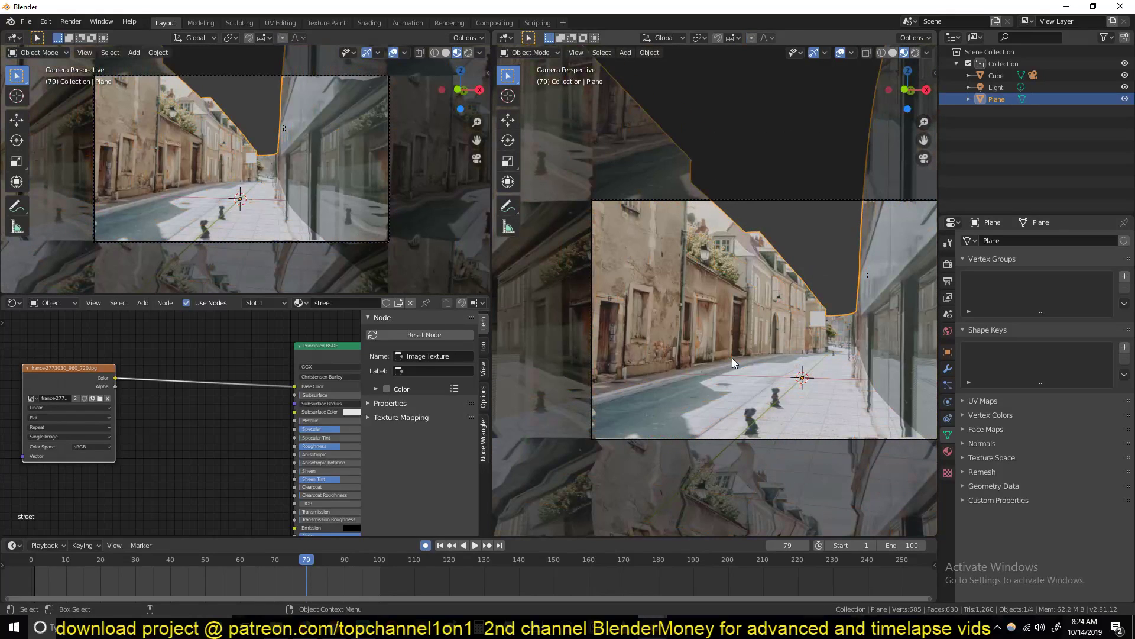
pyautogui.press('space')
pyautogui.press('Escape')
# Step: Move the camera twice to adjust its animated push
pyautogui.click(758, 203)
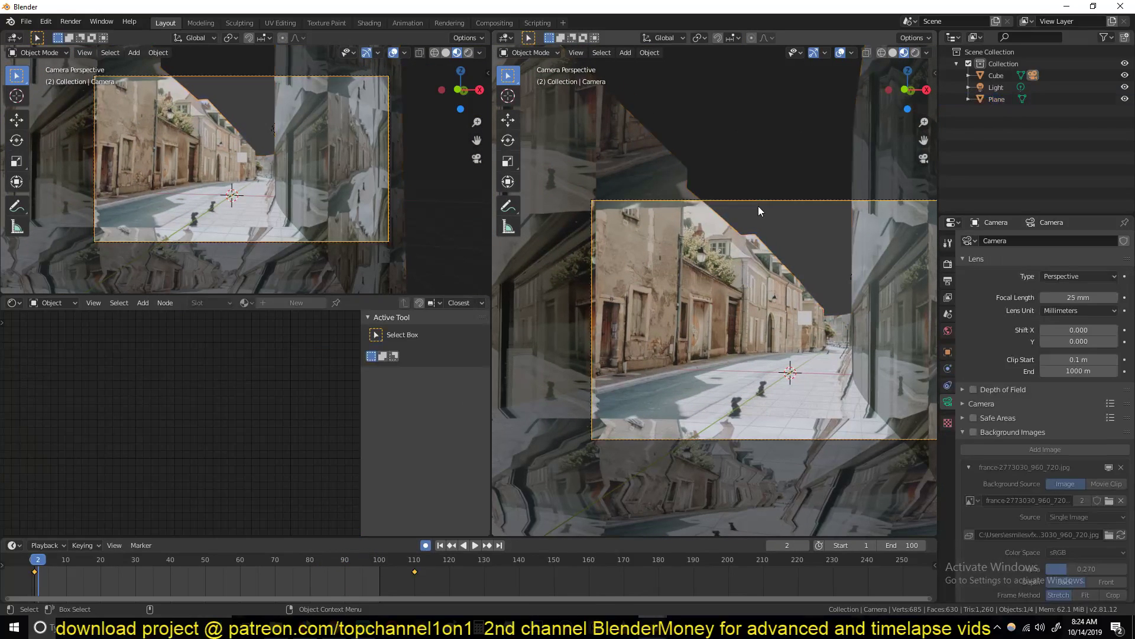
pyautogui.press('g')
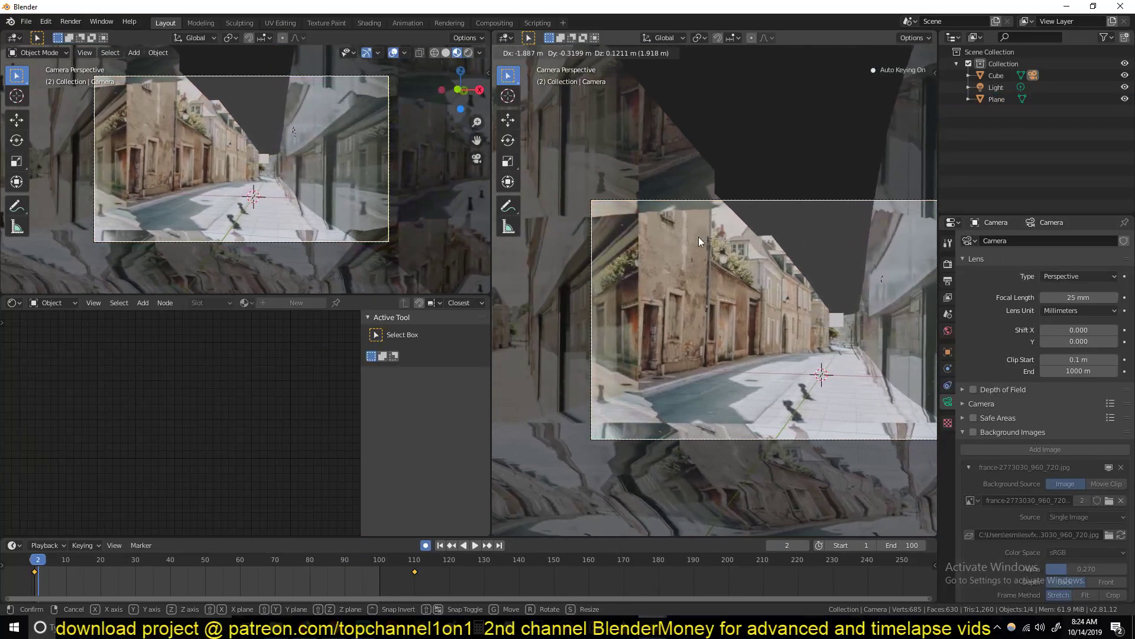
pyautogui.click(690, 221)
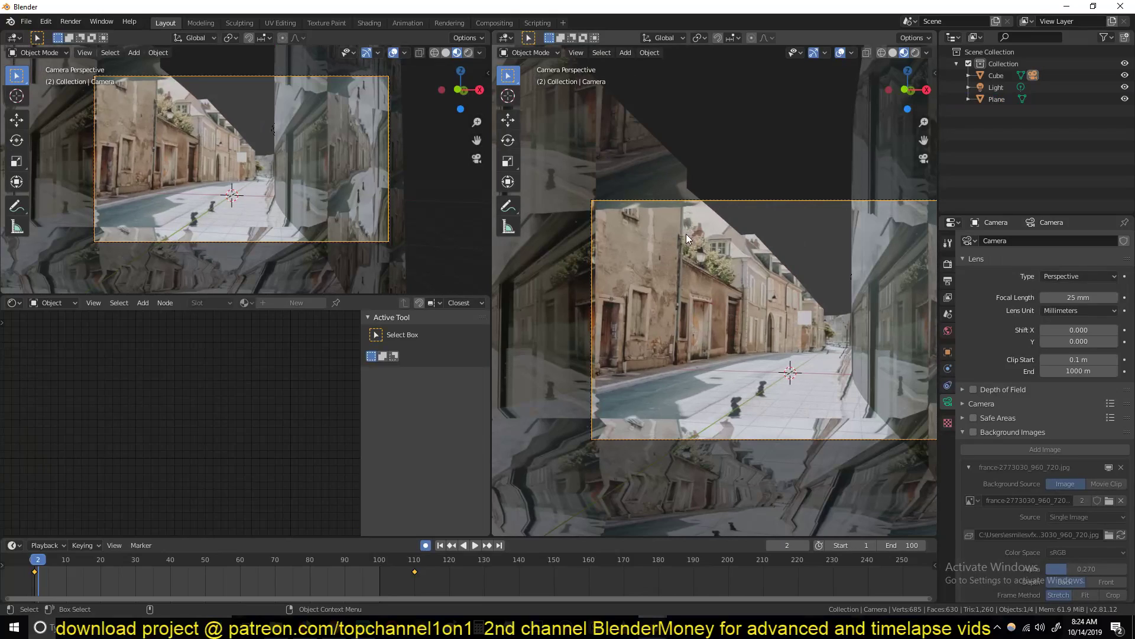
pyautogui.press('g')
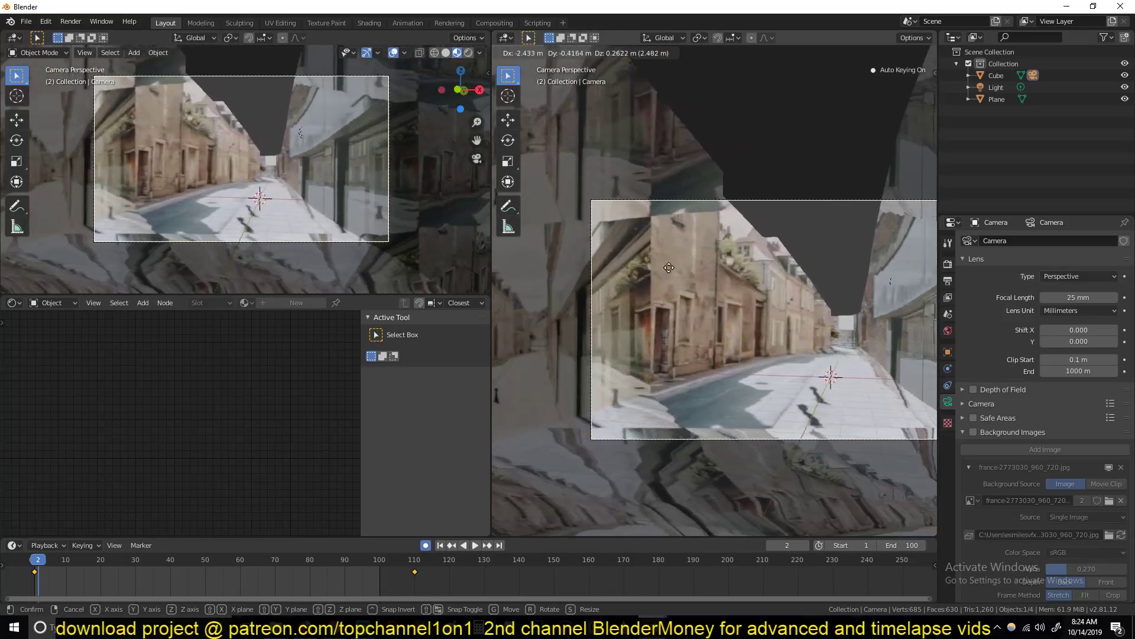
pyautogui.click(739, 231)
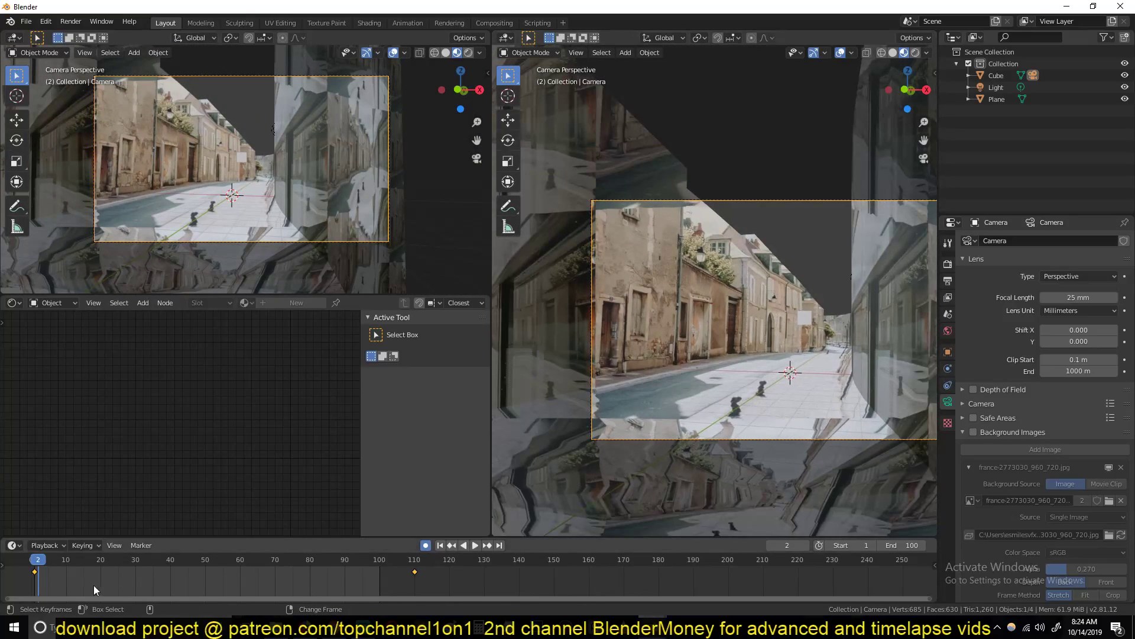
pyautogui.press('Escape')
# Step: Rewind to frame 0 and reproject the photo onto the street plane from the moved camera
pyautogui.keyDown('shift'); pyautogui.moveTo(577, 377); pyautogui.dragTo(537, 375, button='middle'); pyautogui.keyUp('shift')
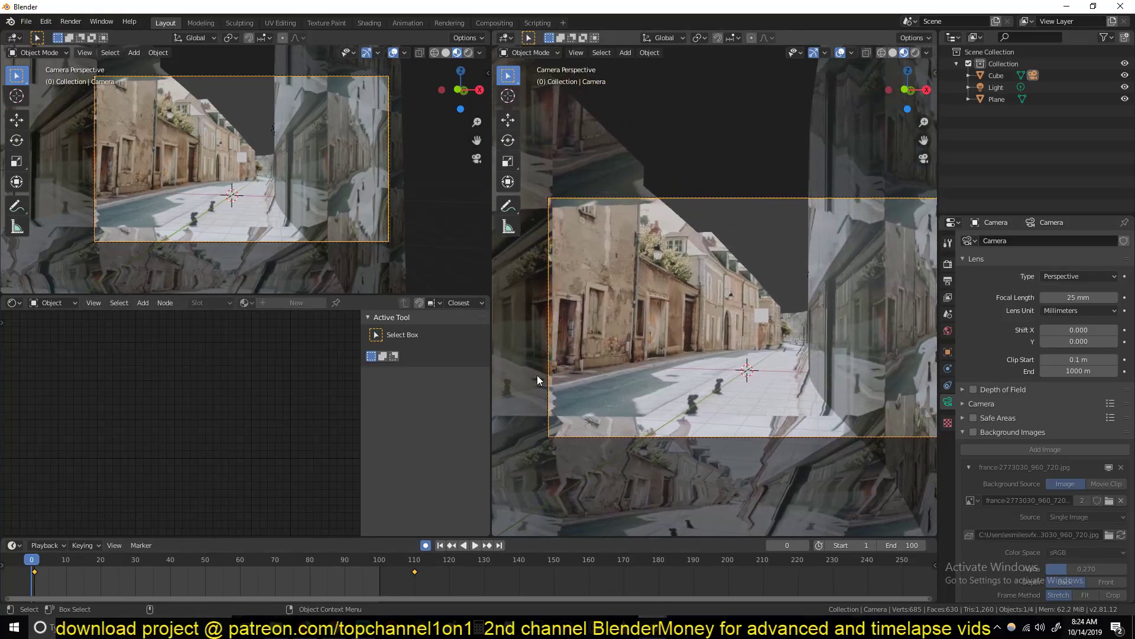
pyautogui.scroll(-2, 709, 332)
pyautogui.scroll(2, 718, 333)
pyautogui.scroll(-2, 747, 341)
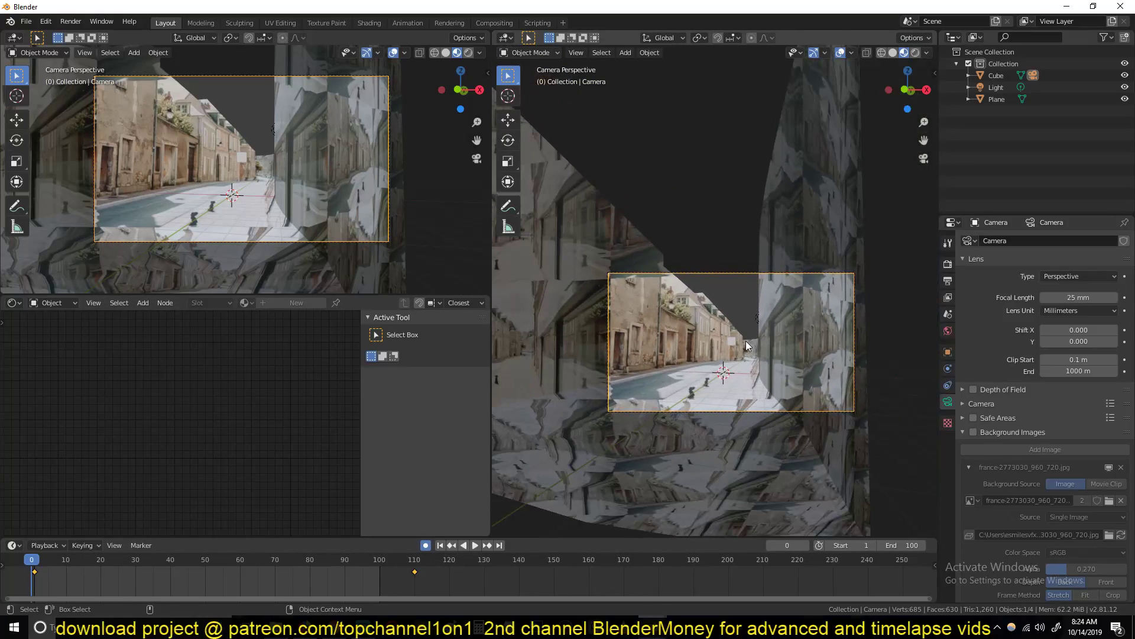
pyautogui.click(746, 340)
pyautogui.press('Tab')
pyautogui.press('u')
pyautogui.click(746, 340)
pyautogui.press('Tab')
# Step: Play the camera animation and stop it back at the start
pyautogui.scroll(4, 759, 380)
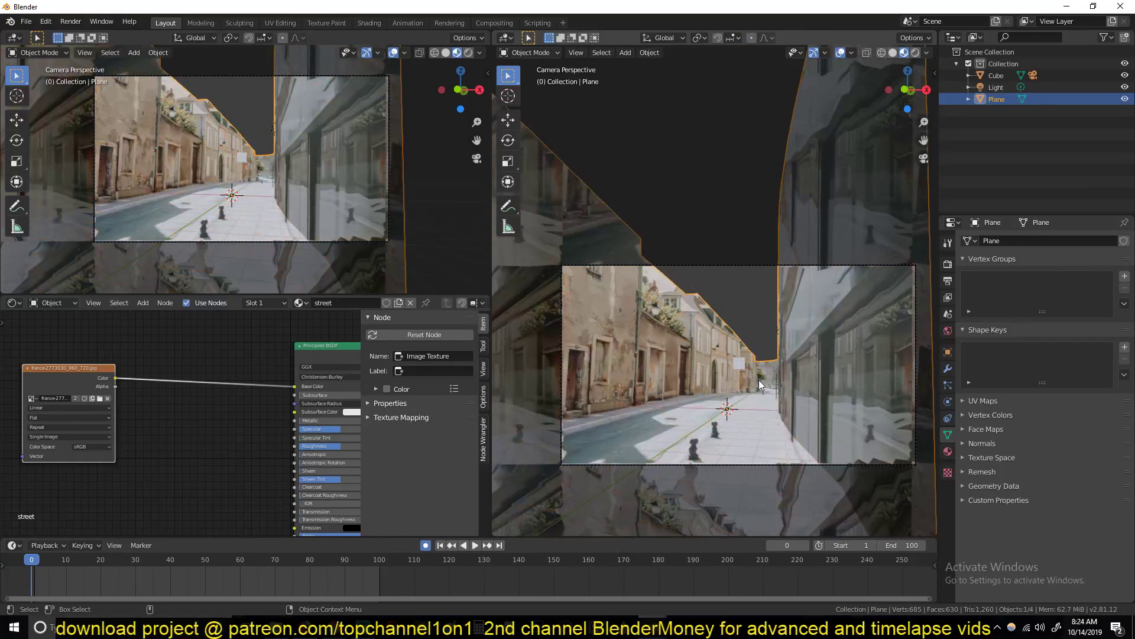
pyautogui.press('space')
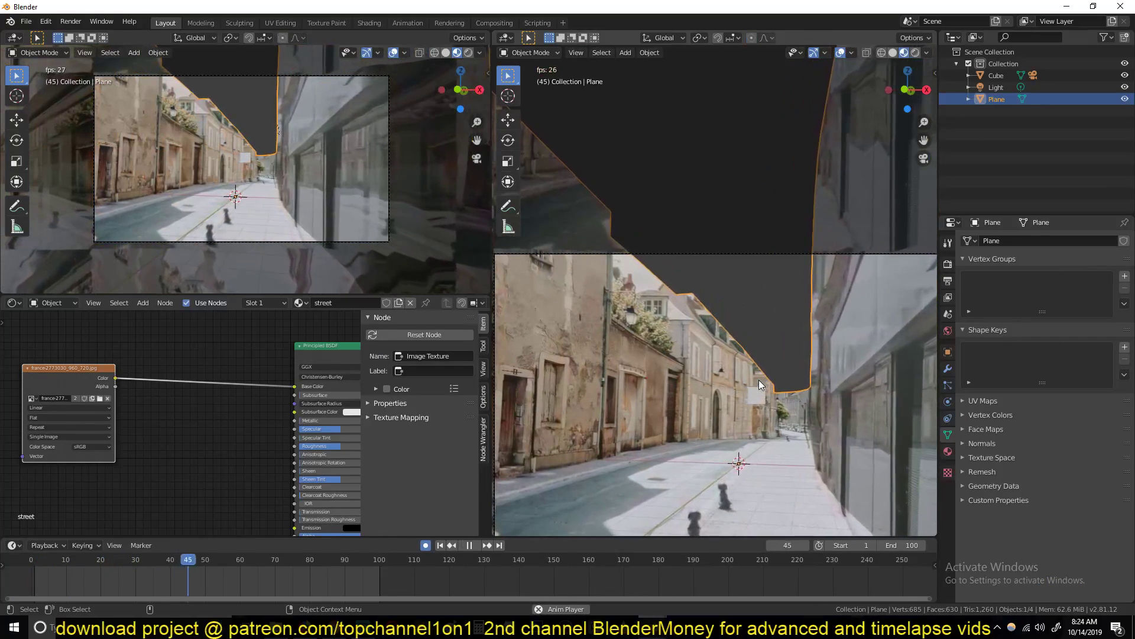
pyautogui.scroll(-3, 758, 379)
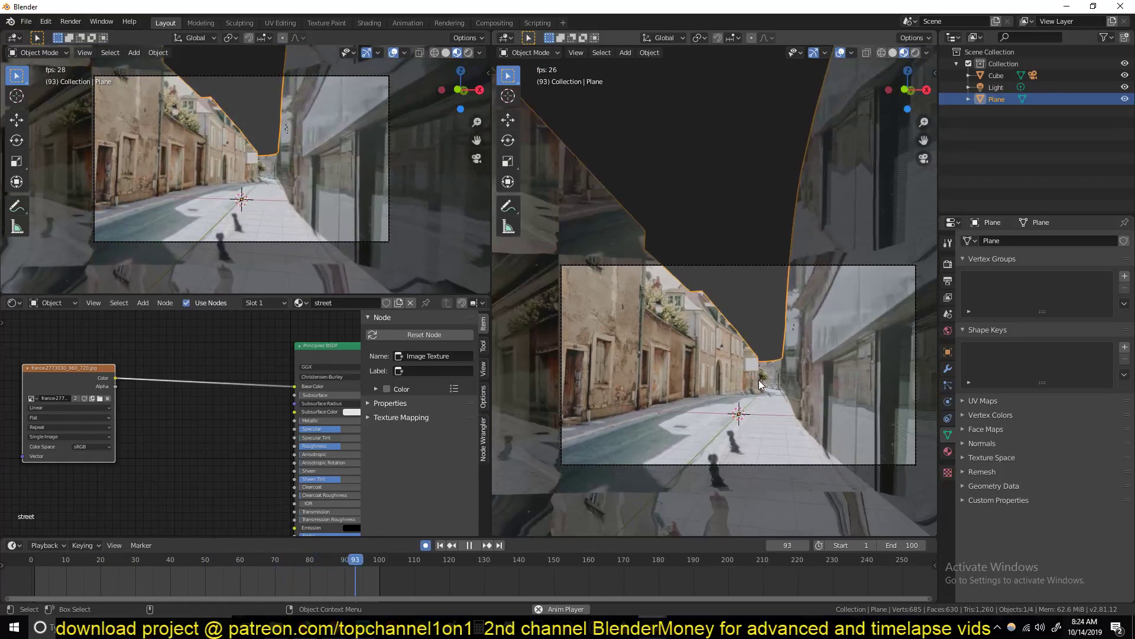
pyautogui.press('Escape')
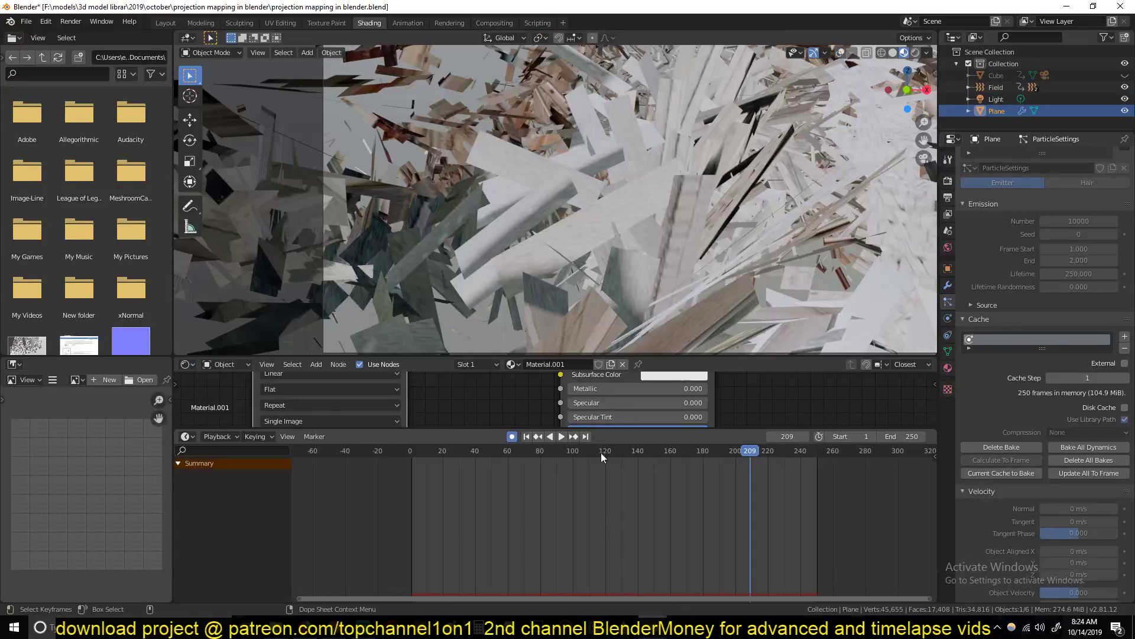
# Step: Switch to the particle-shattering project window, rewind to the first frame, and play it
pyautogui.click(592, 585)
pyautogui.hotkey('shift', 'Left')
pyautogui.press('space')
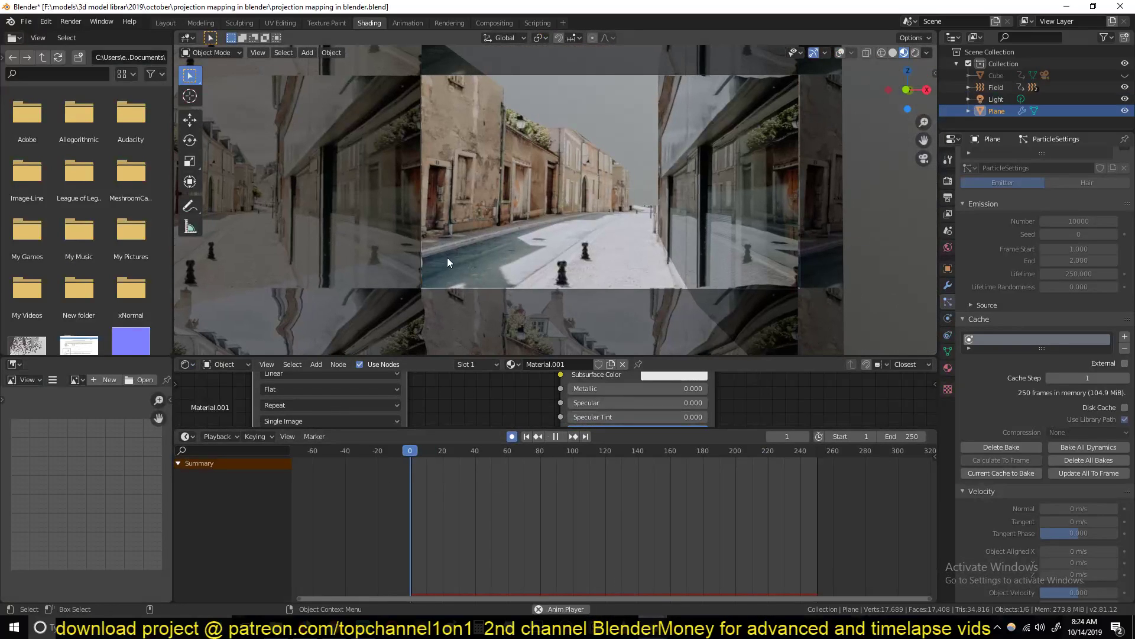